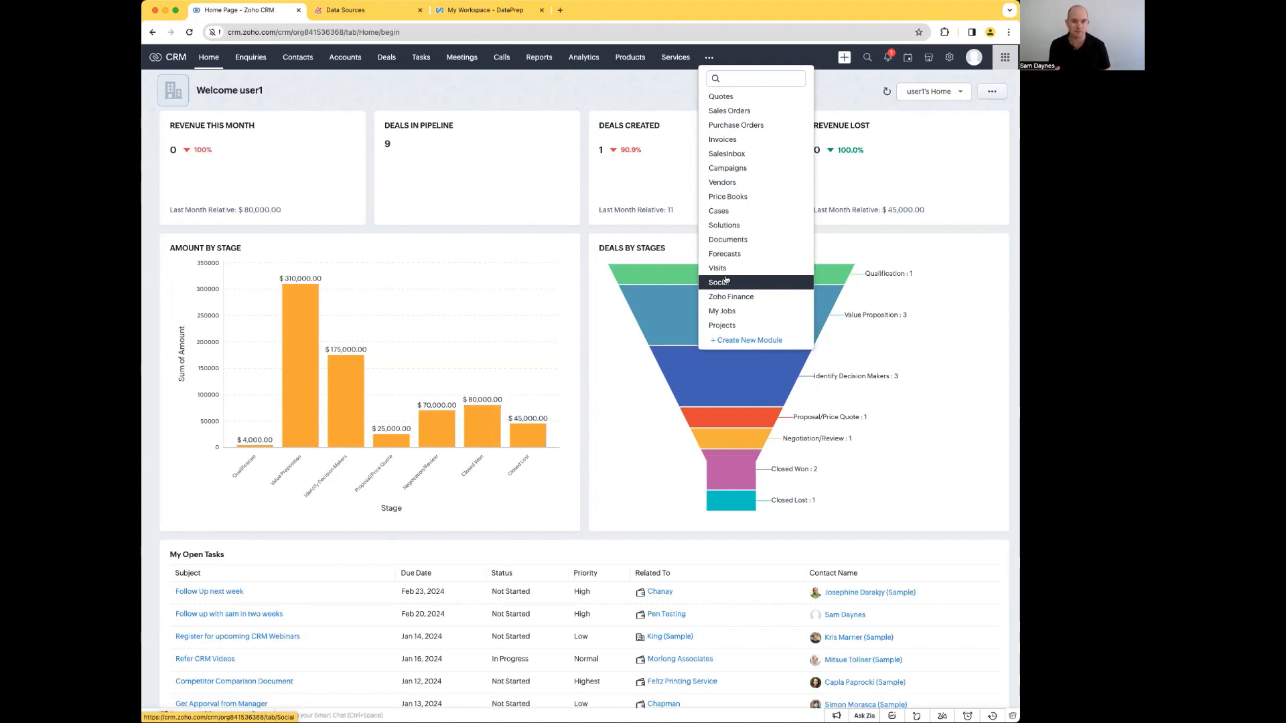
# Step: Review the reports list and the Deal Insights dashboard, and open the Account and Contact Reports folder
pyautogui.click(540, 65)
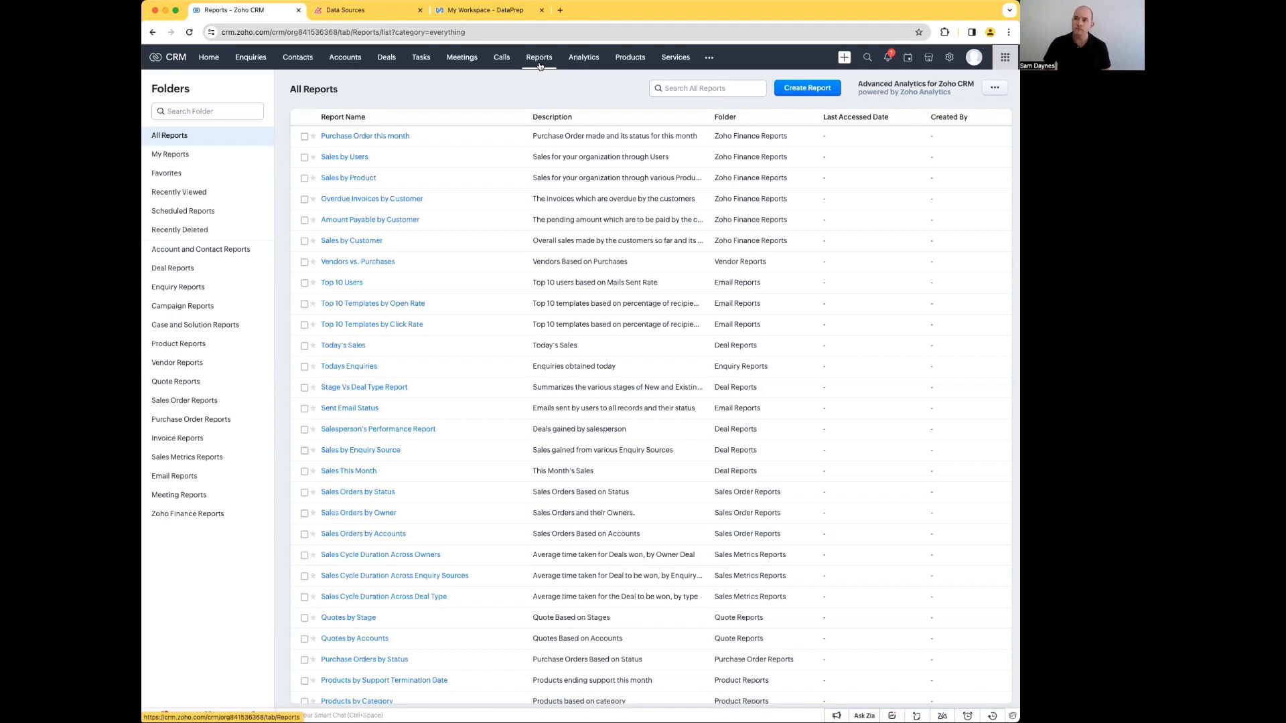
pyautogui.click(584, 60)
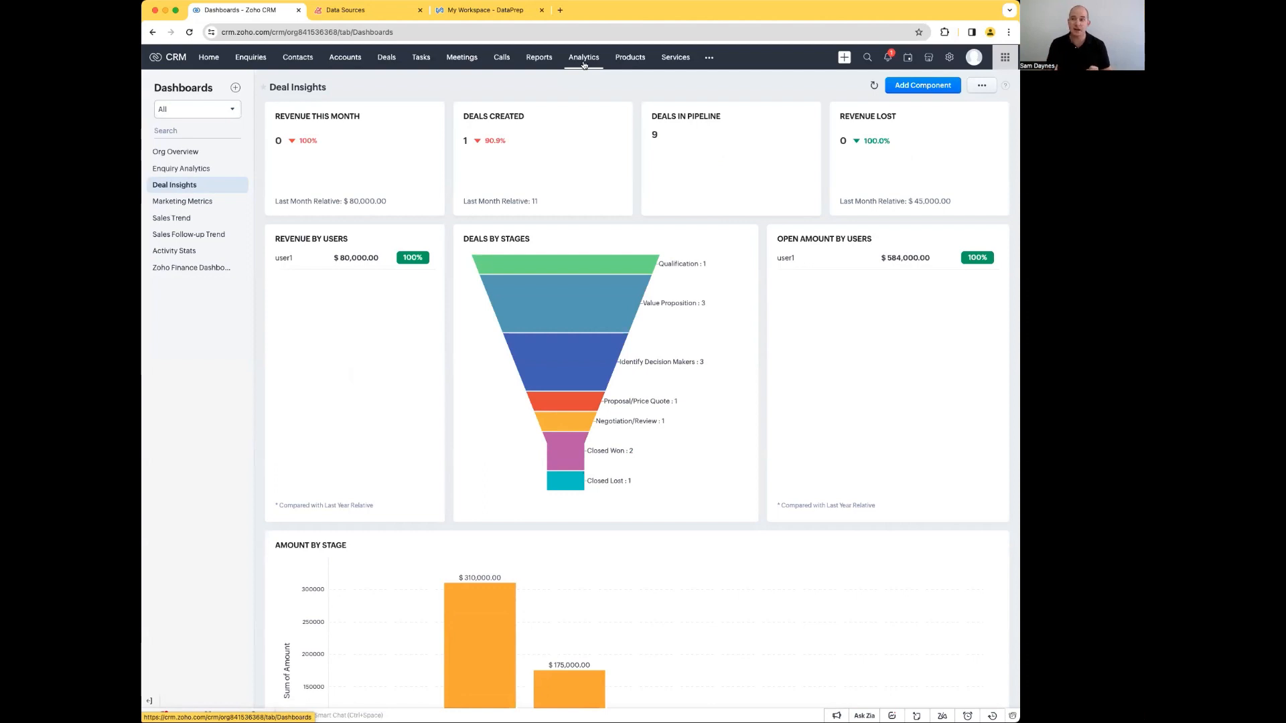
pyautogui.click(539, 60)
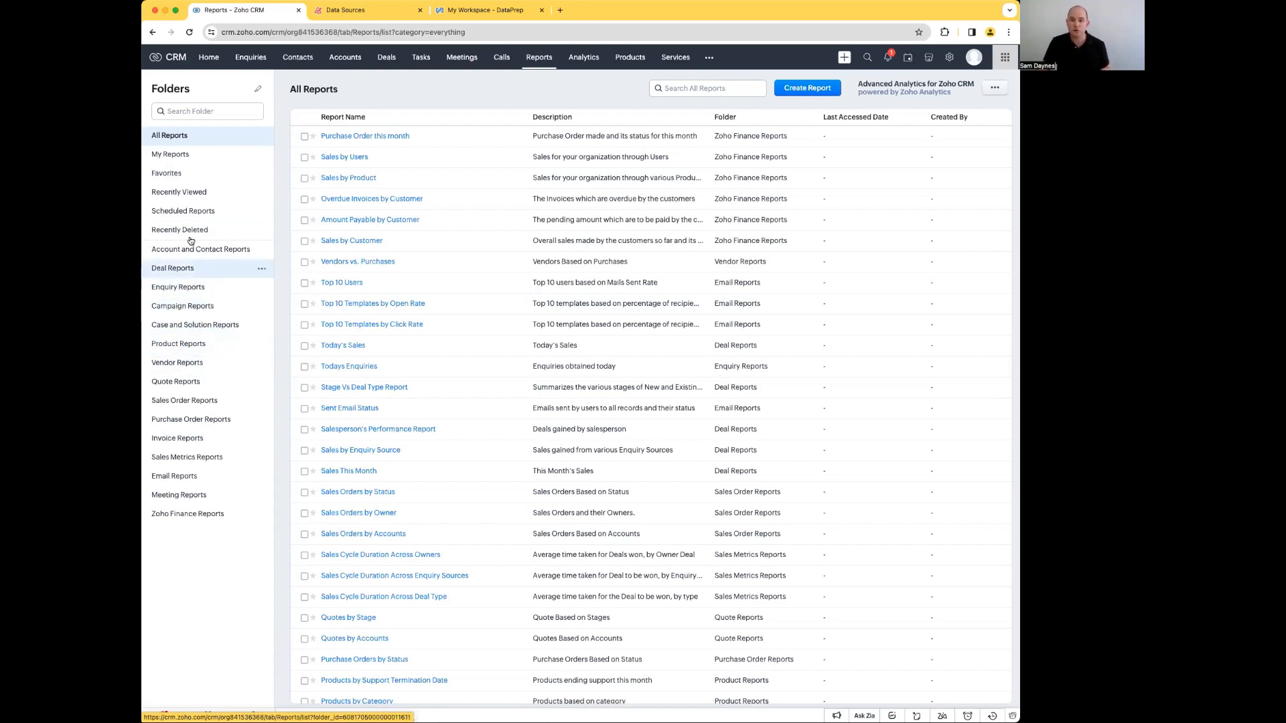
pyautogui.click(185, 268)
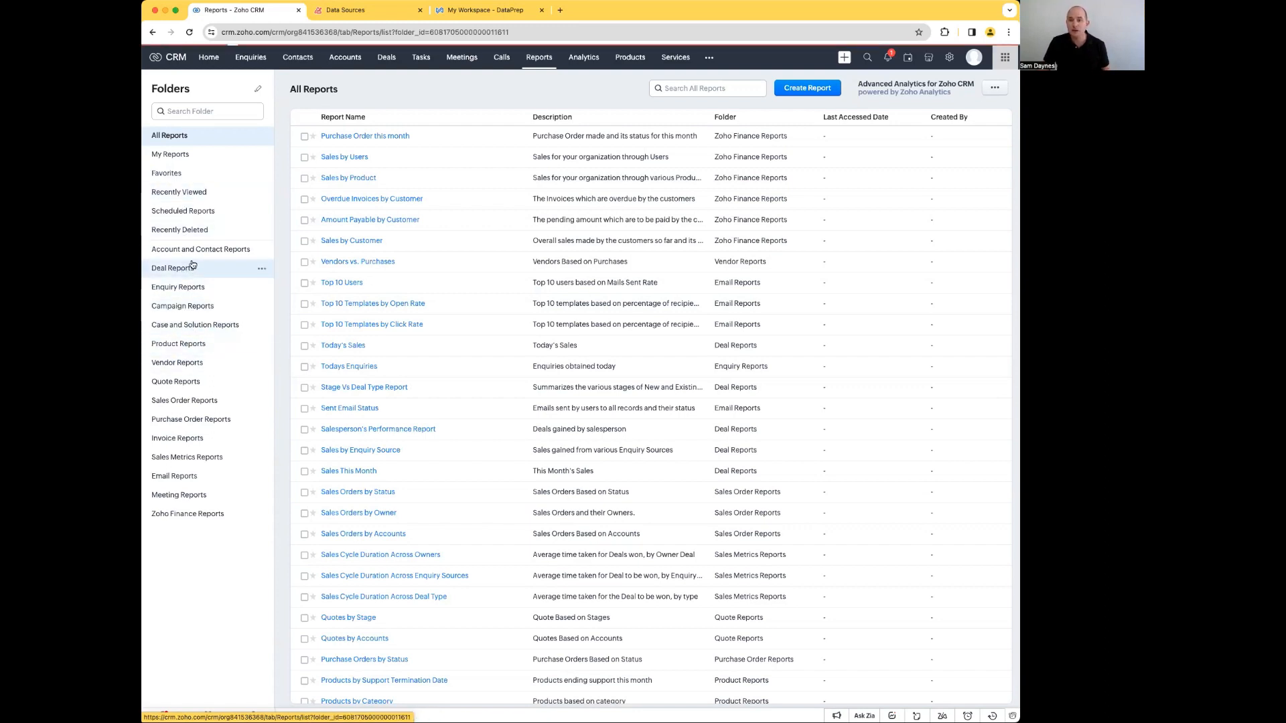
pyautogui.click(195, 252)
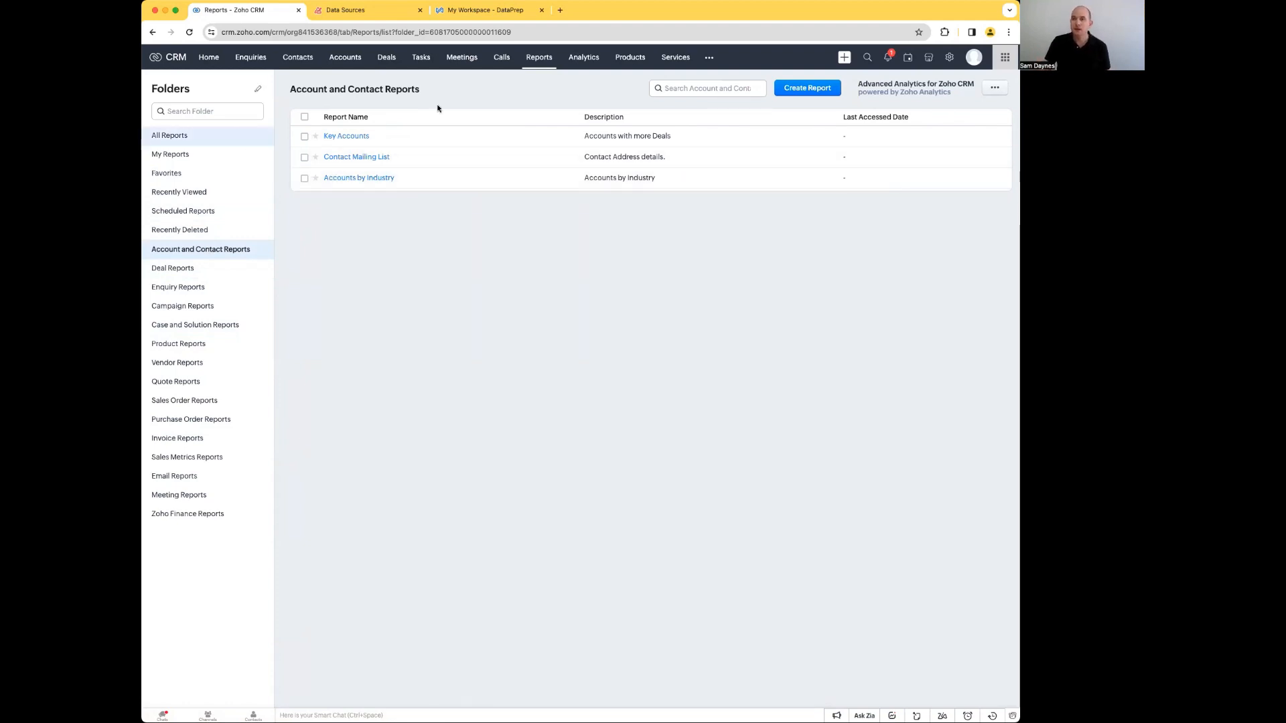
# Step: Create a new report with Accounts as its primary module
pyautogui.click(801, 91)
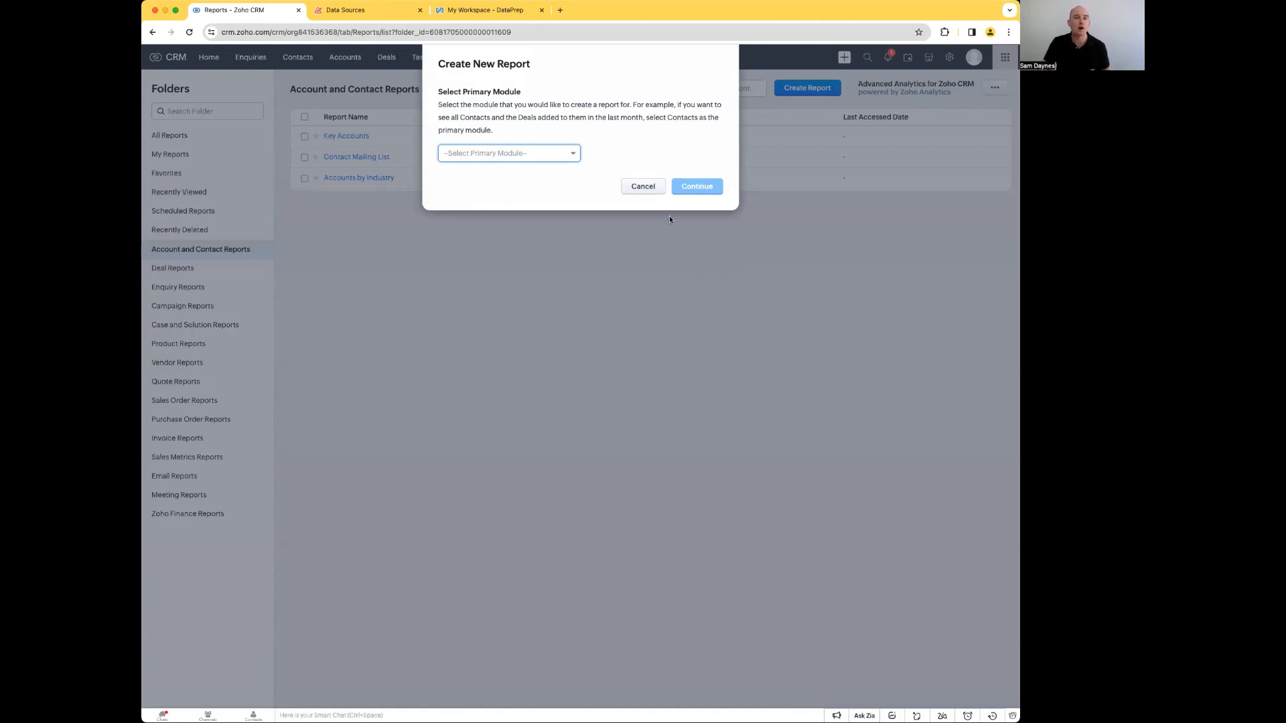
pyautogui.click(526, 153)
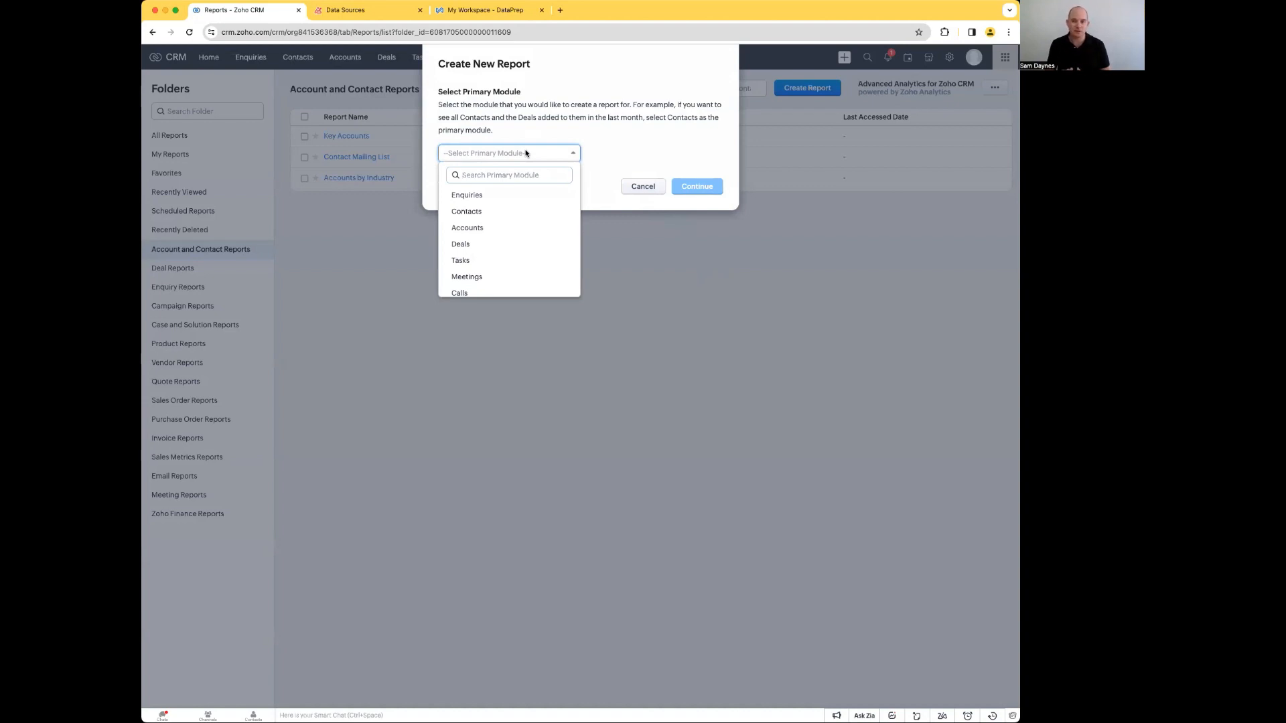
pyautogui.click(471, 228)
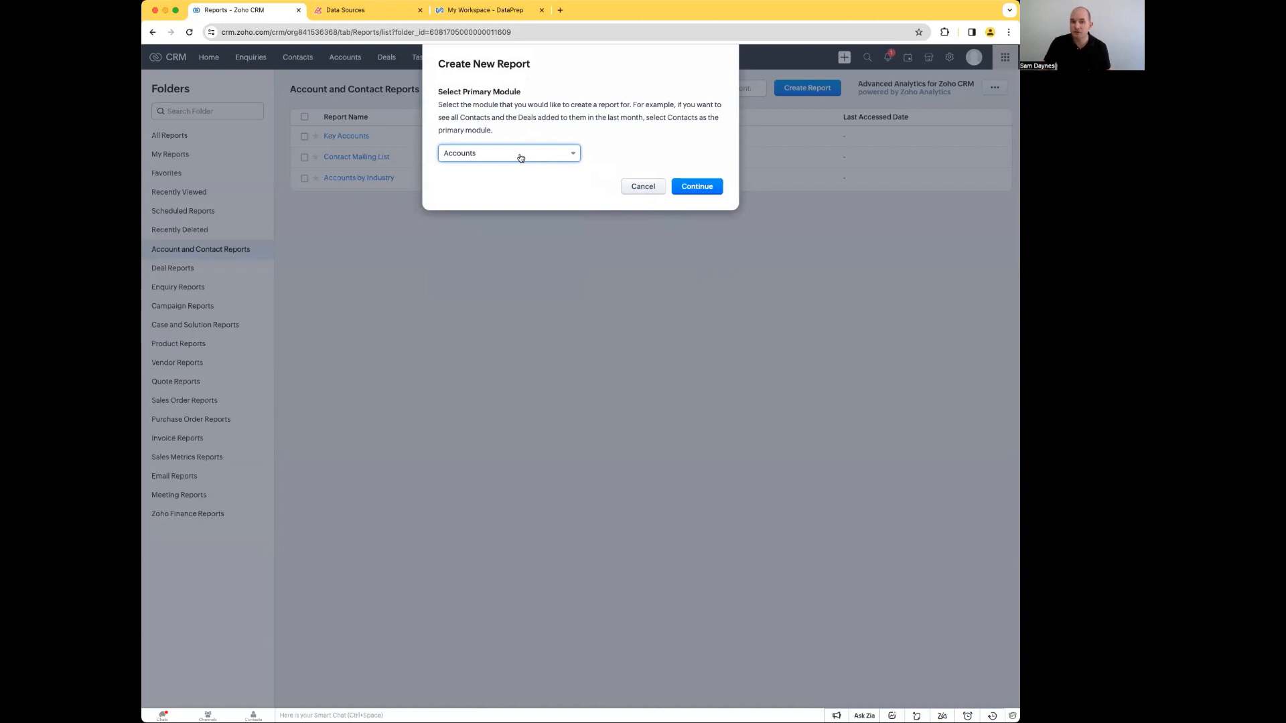
pyautogui.click(697, 187)
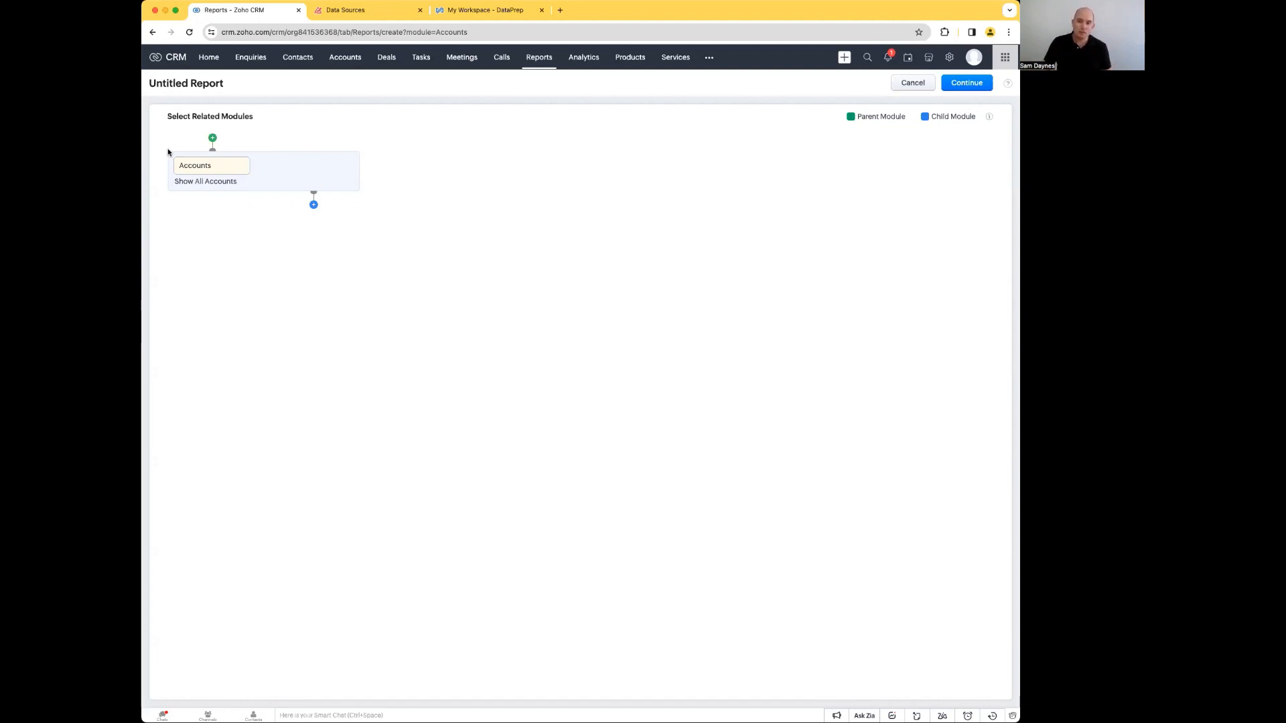
# Step: Add Deals as a child module of Accounts with the Inclusive relationship, showing all accounts with or without deals
pyautogui.click(314, 205)
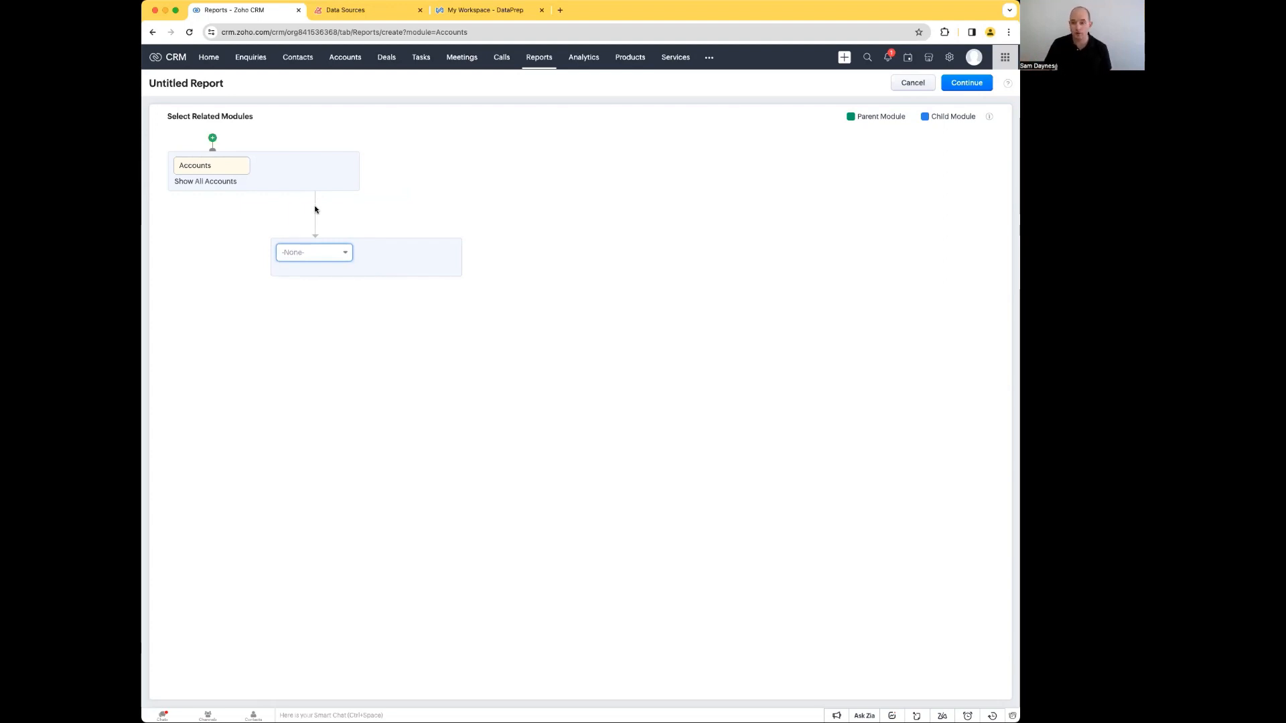
pyautogui.click(326, 254)
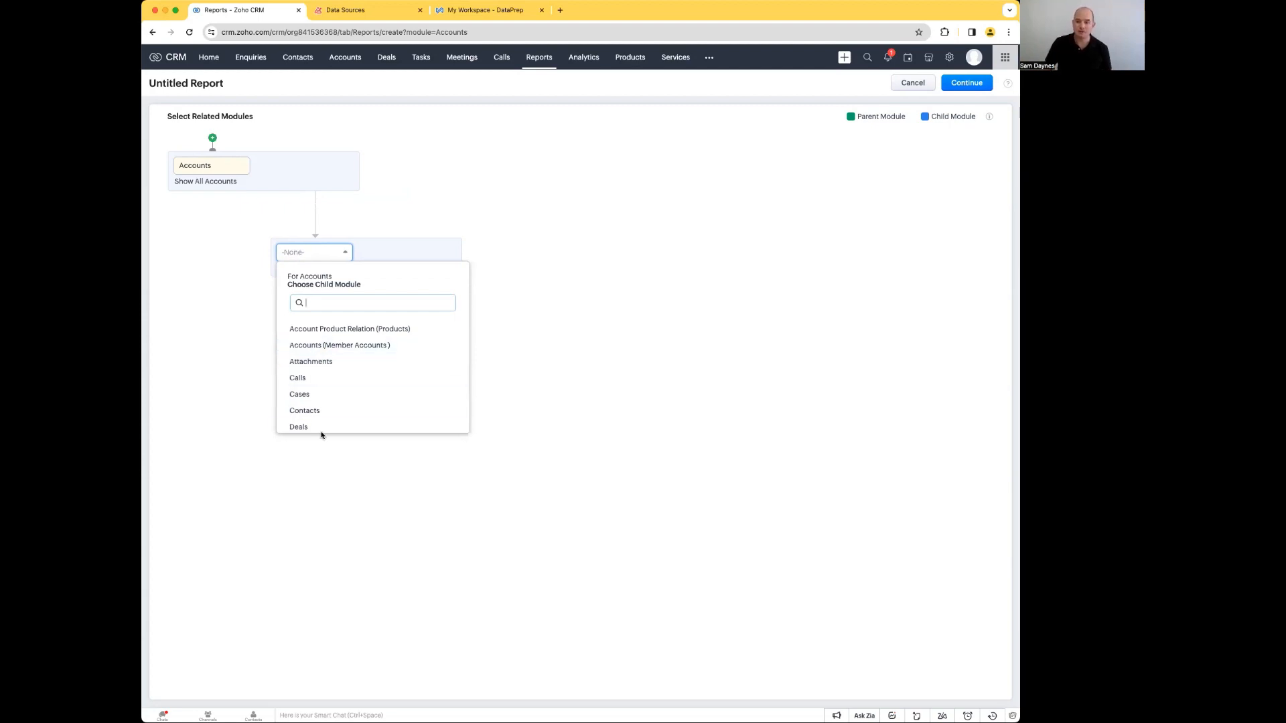
pyautogui.click(298, 427)
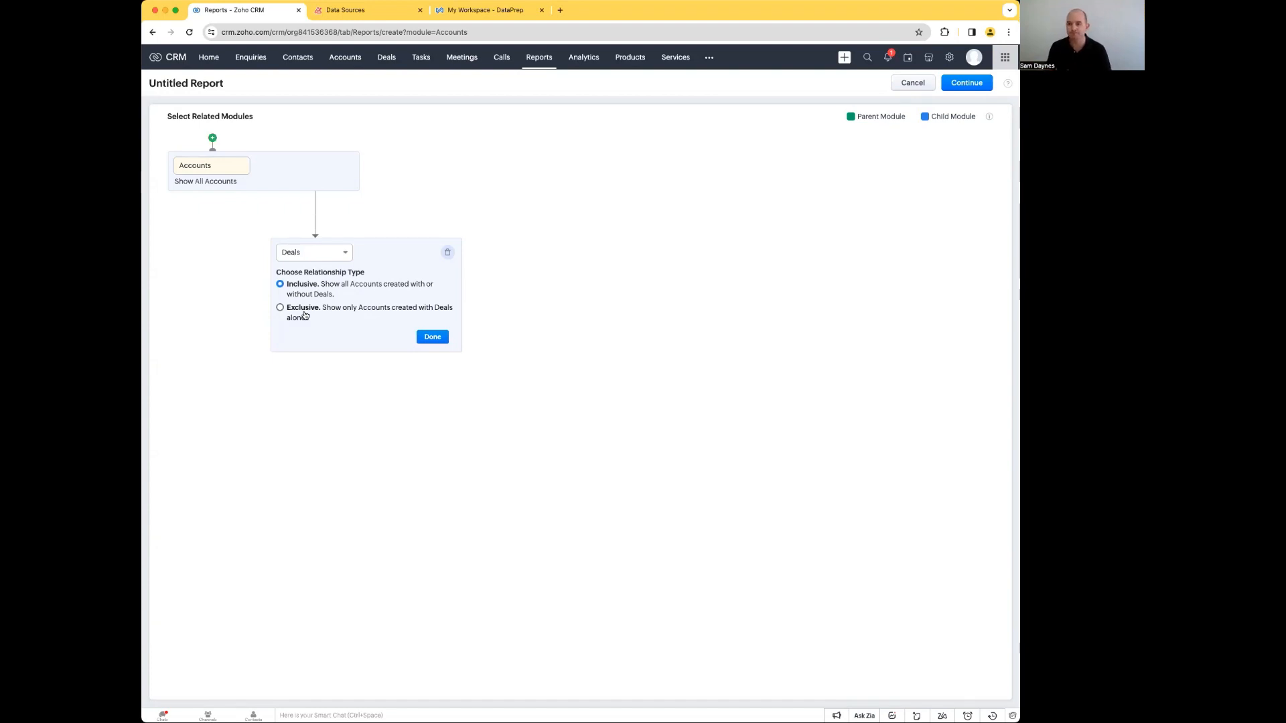
pyautogui.click(429, 336)
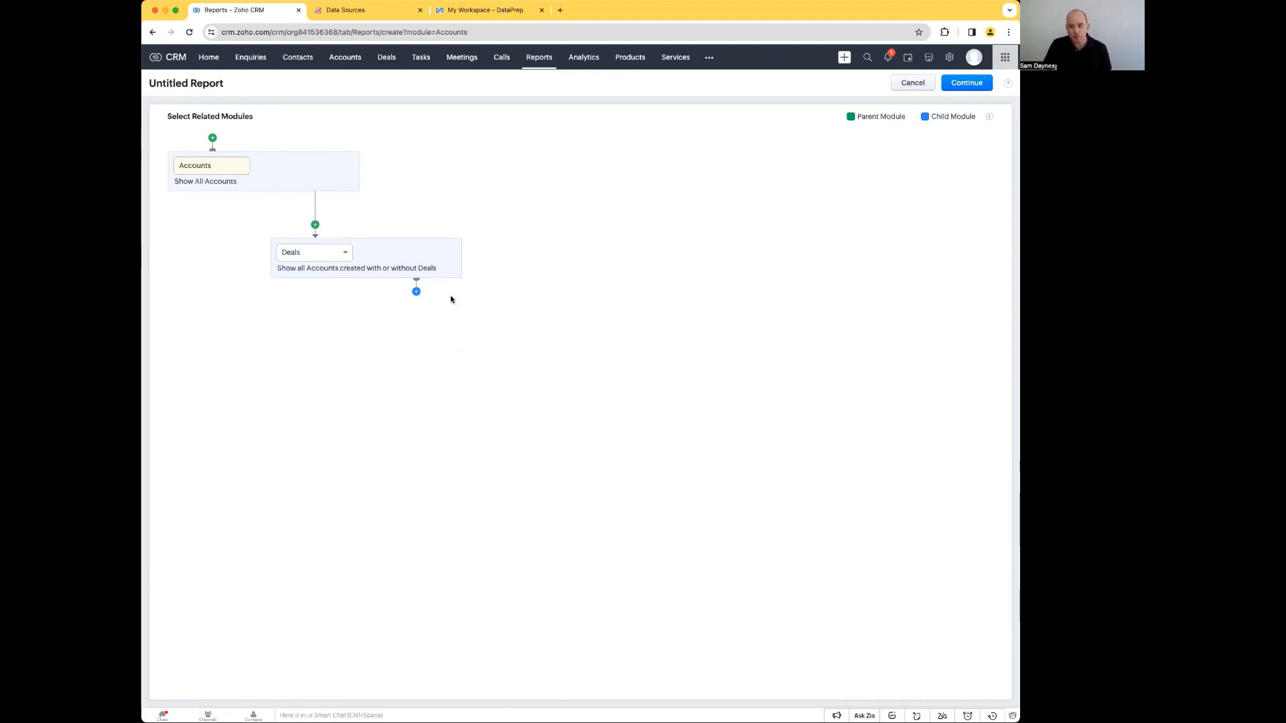
pyautogui.click(416, 292)
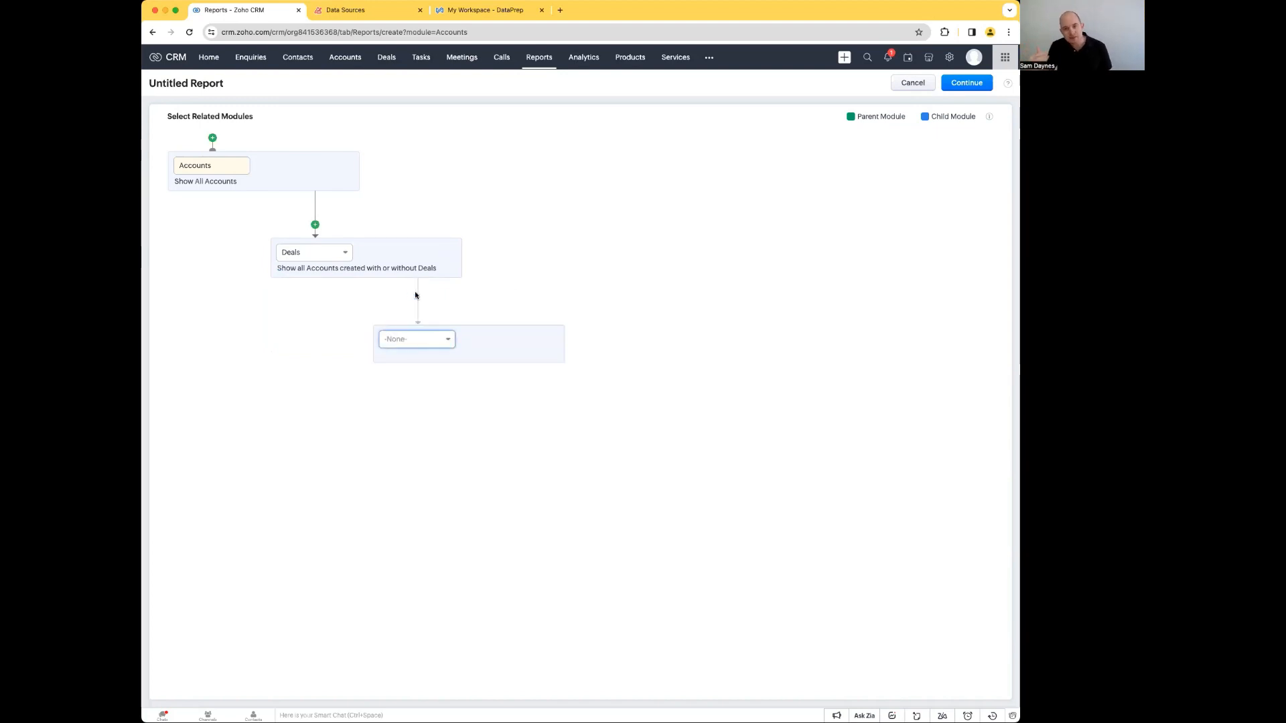
pyautogui.click(434, 341)
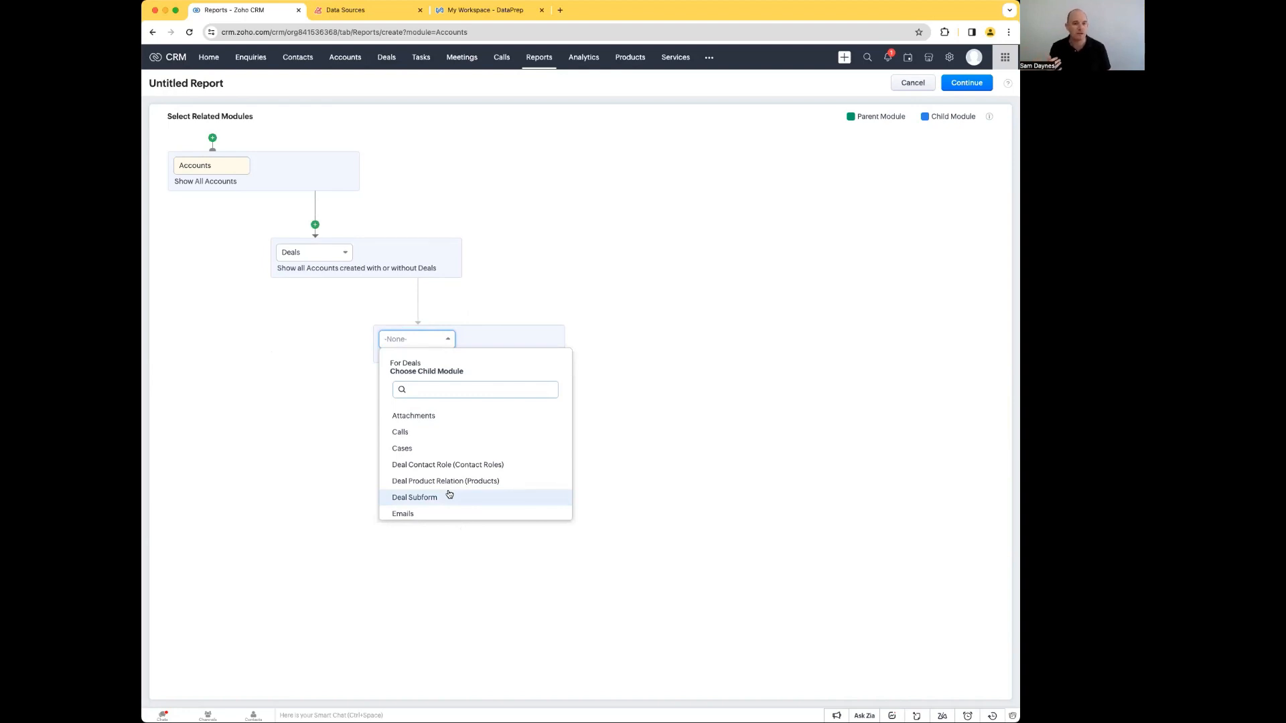
pyautogui.click(497, 320)
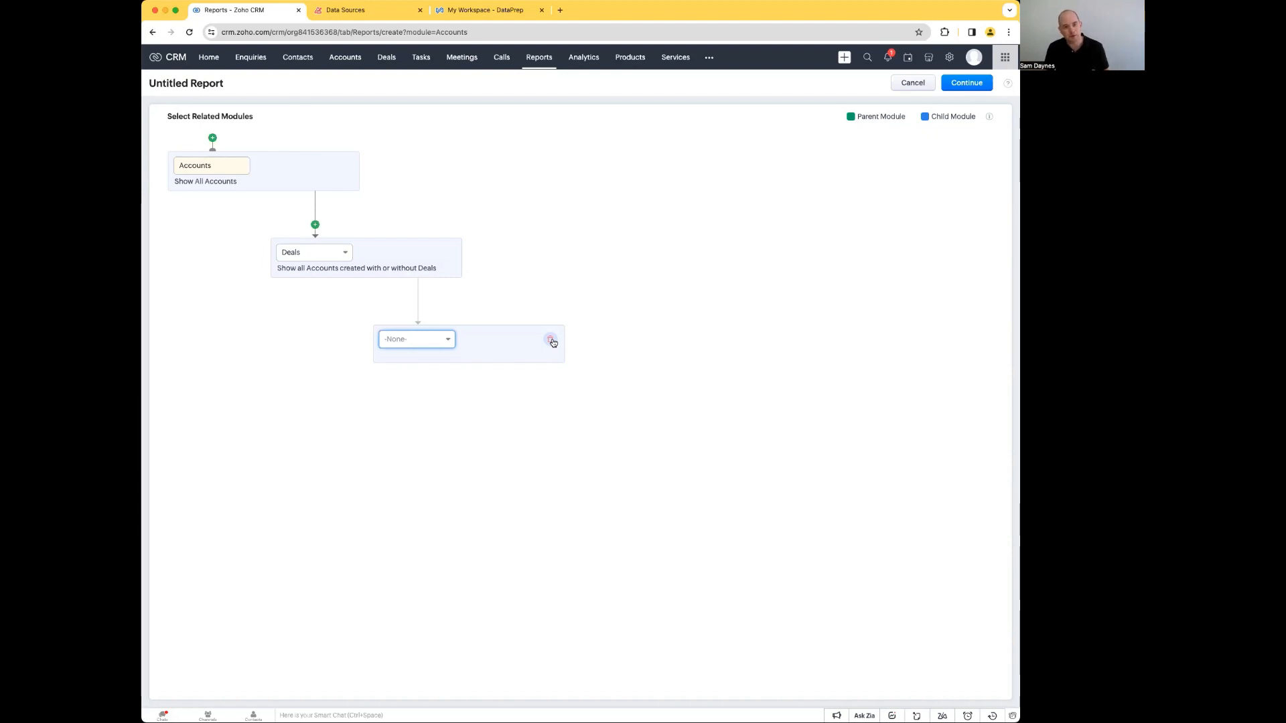
pyautogui.click(550, 341)
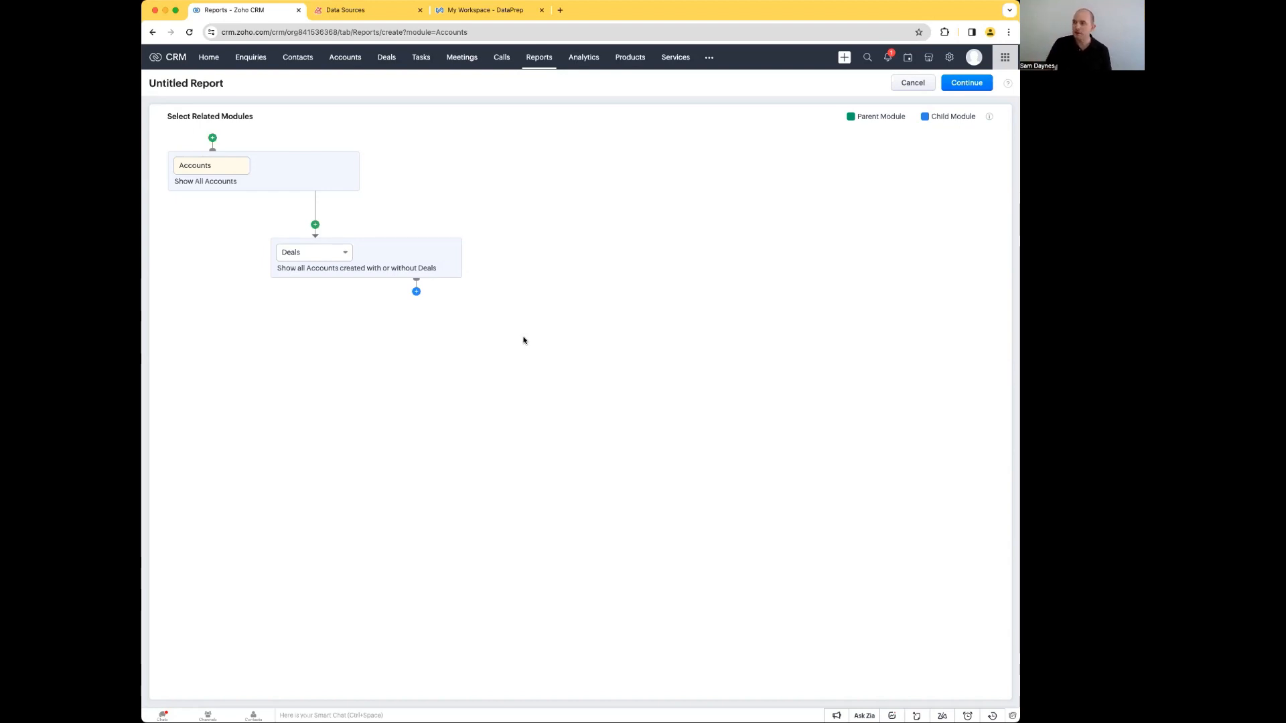
# Step: Continue to the report's column layout and remove the Account Number, Account Owner and Account Site columns
pyautogui.click(966, 82)
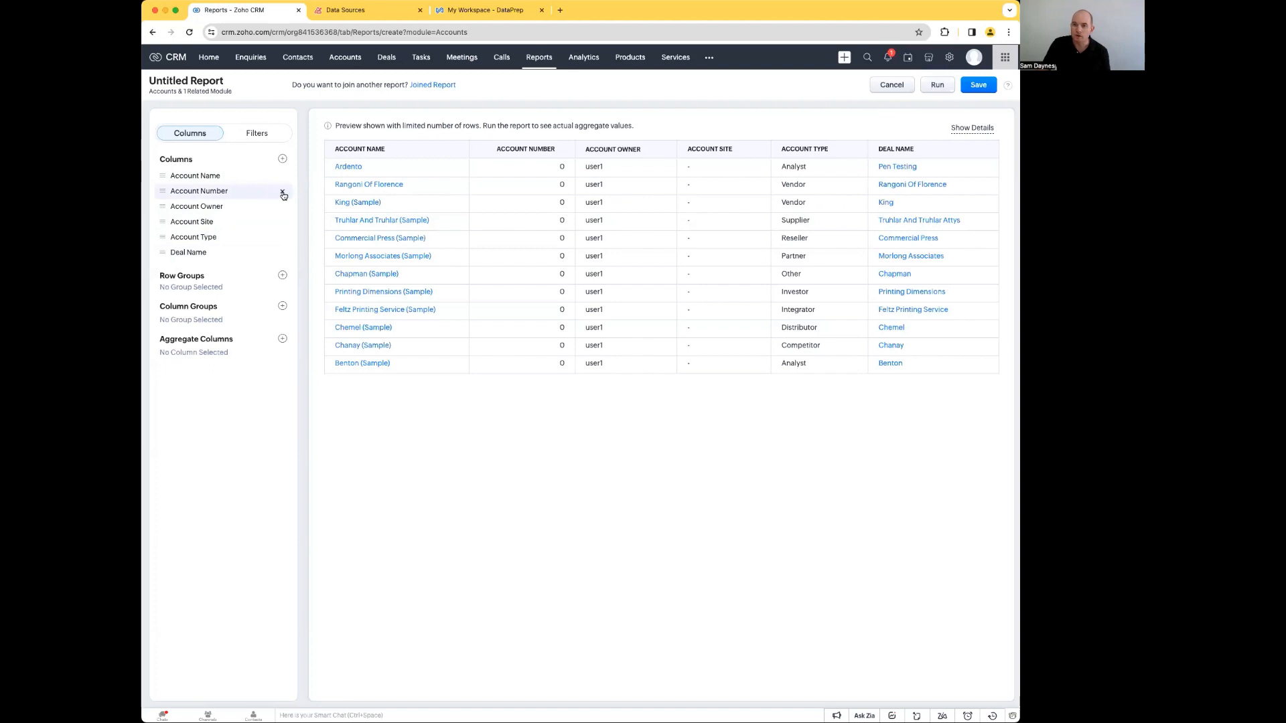
pyautogui.click(283, 193)
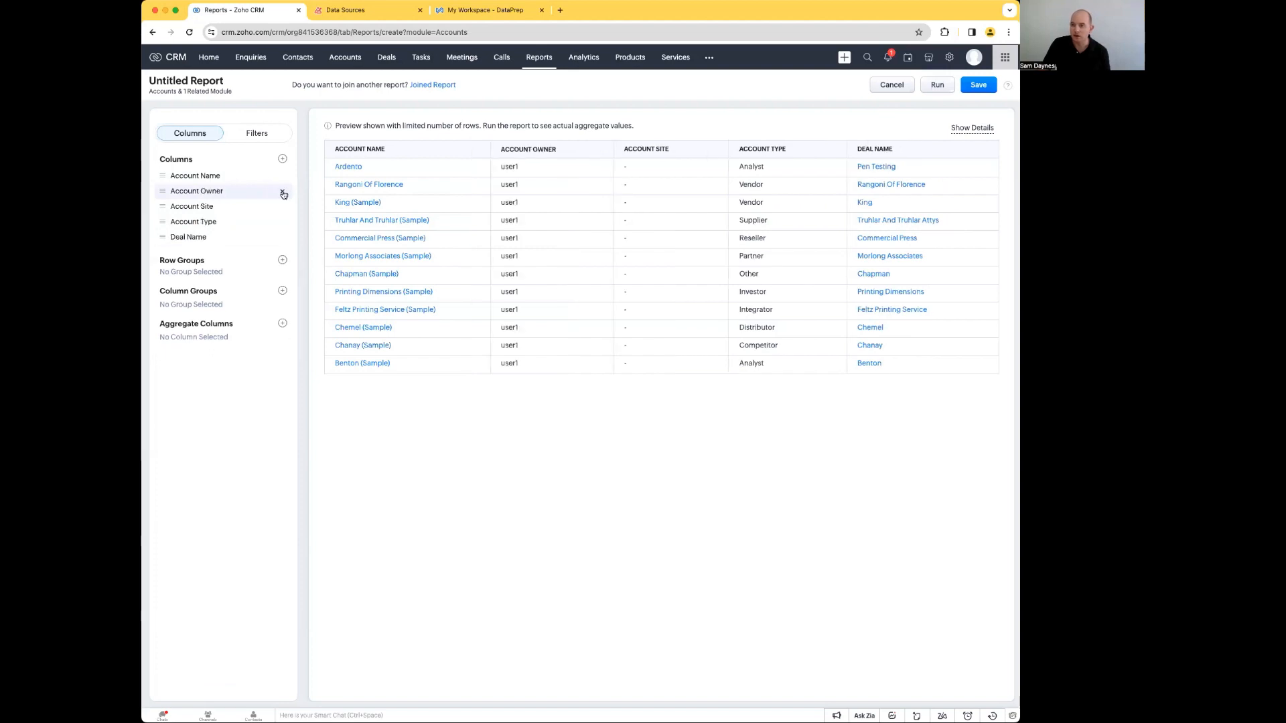
pyautogui.click(282, 192)
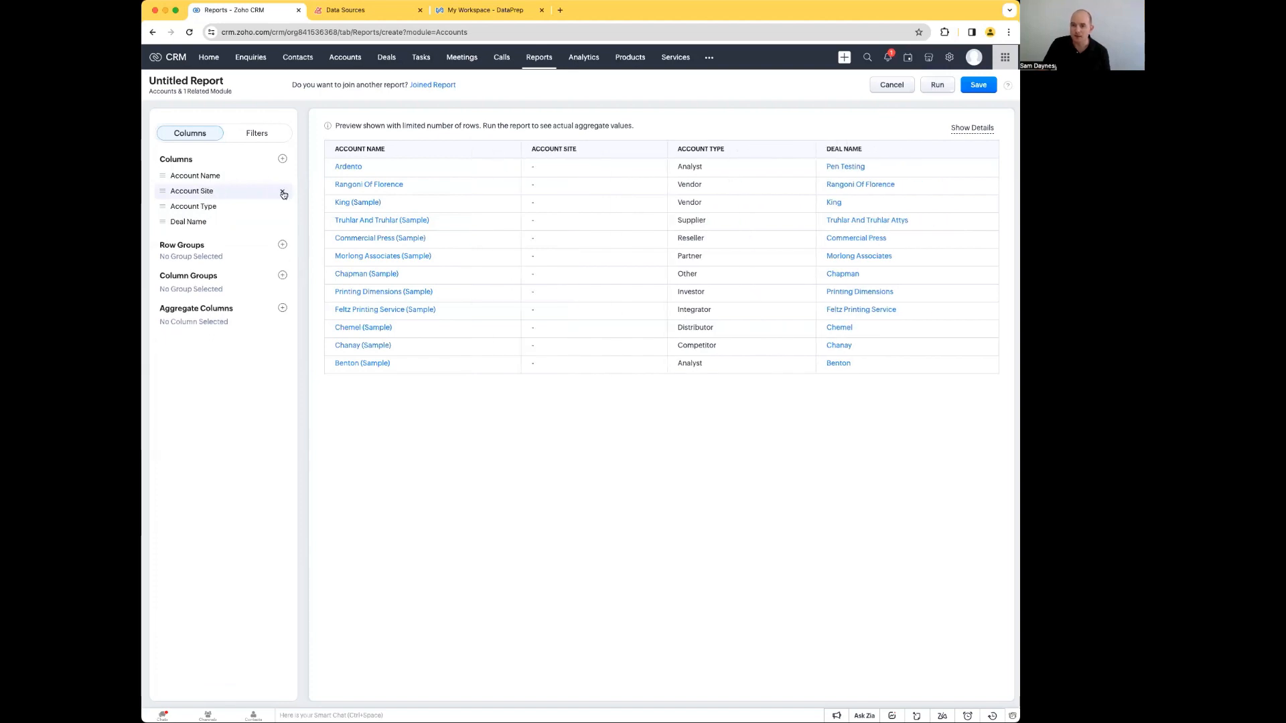
pyautogui.click(283, 193)
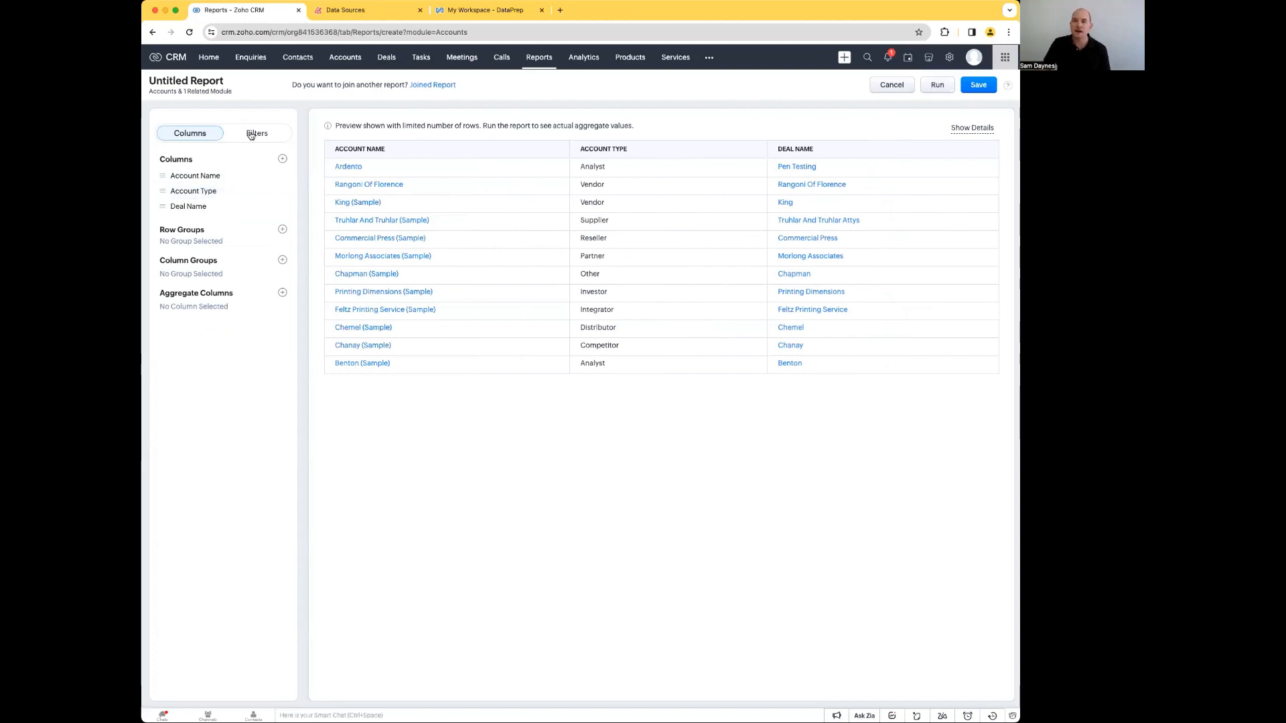
pyautogui.click(283, 160)
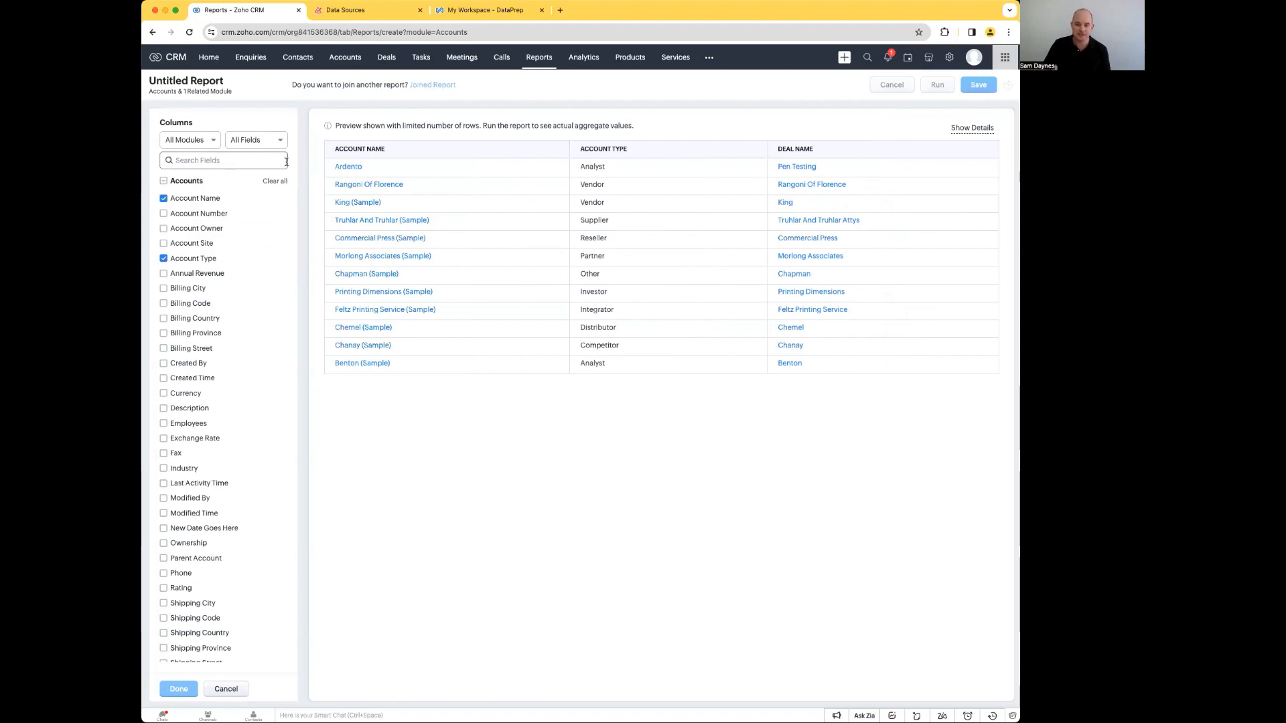
pyautogui.click(165, 469)
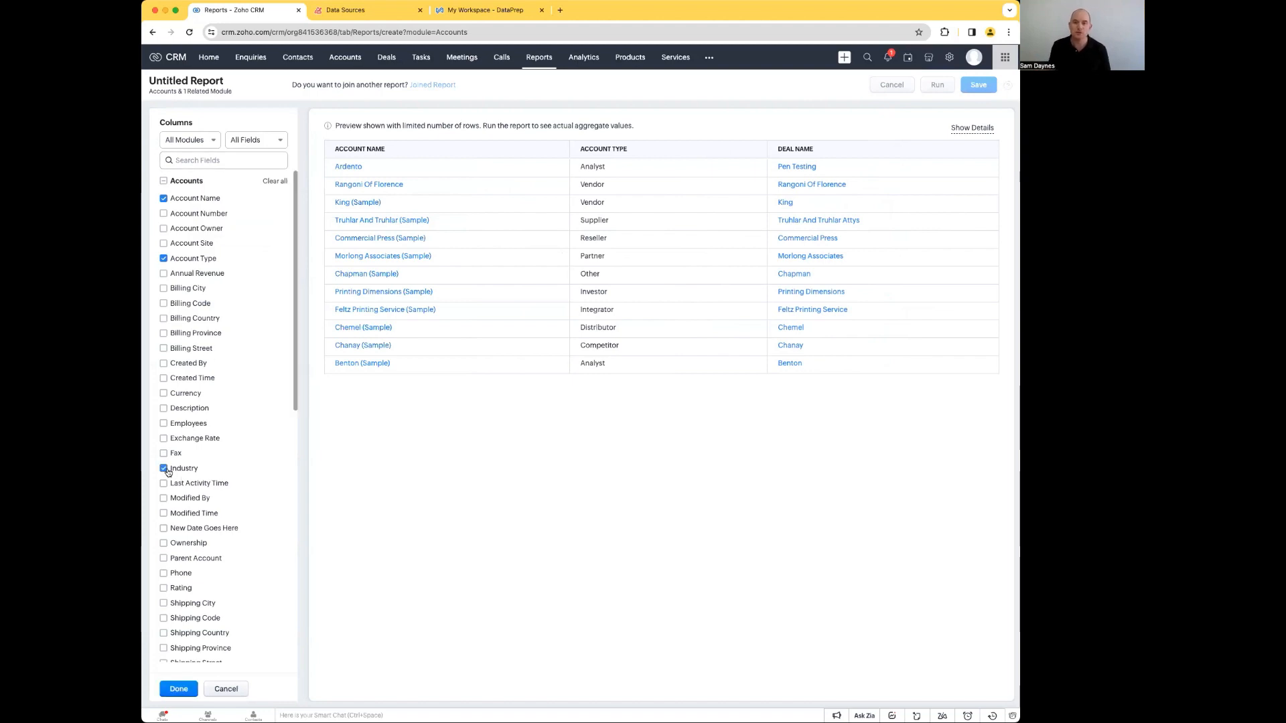
pyautogui.click(164, 183)
pyautogui.click(226, 688)
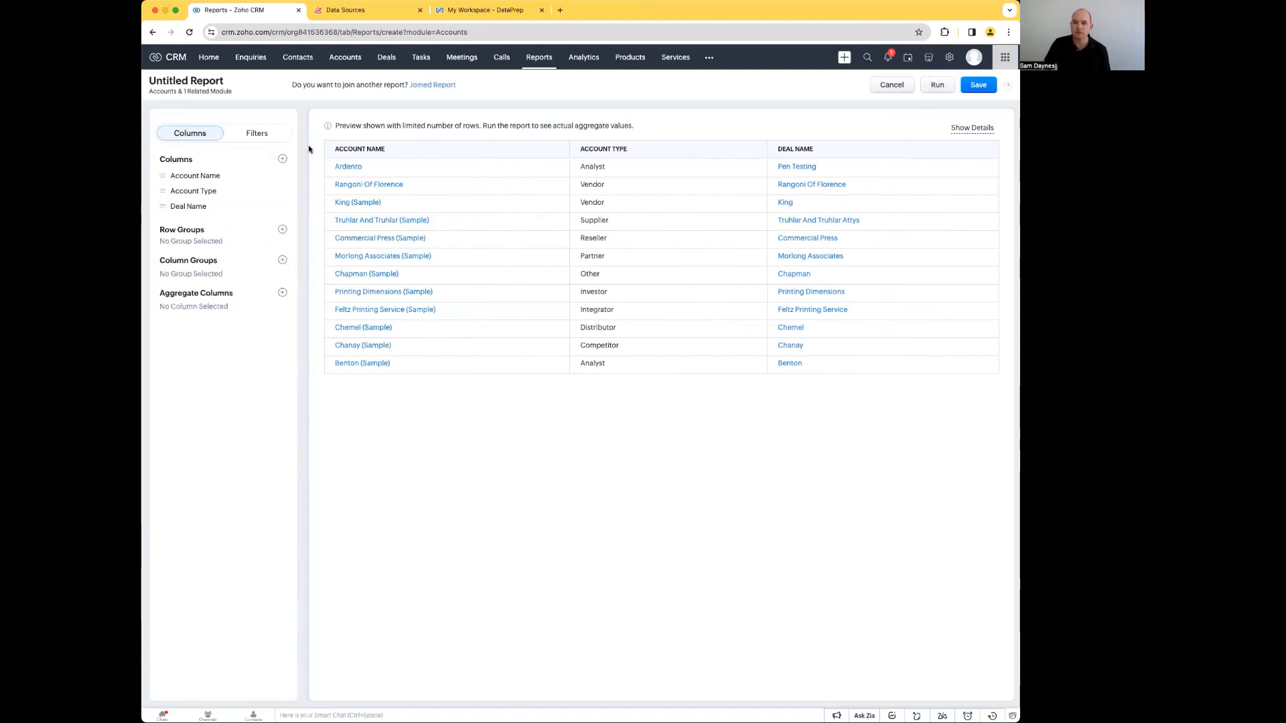
# Step: Add the accounts' Industry field and the deals' Amount field as report columns
pyautogui.click(283, 157)
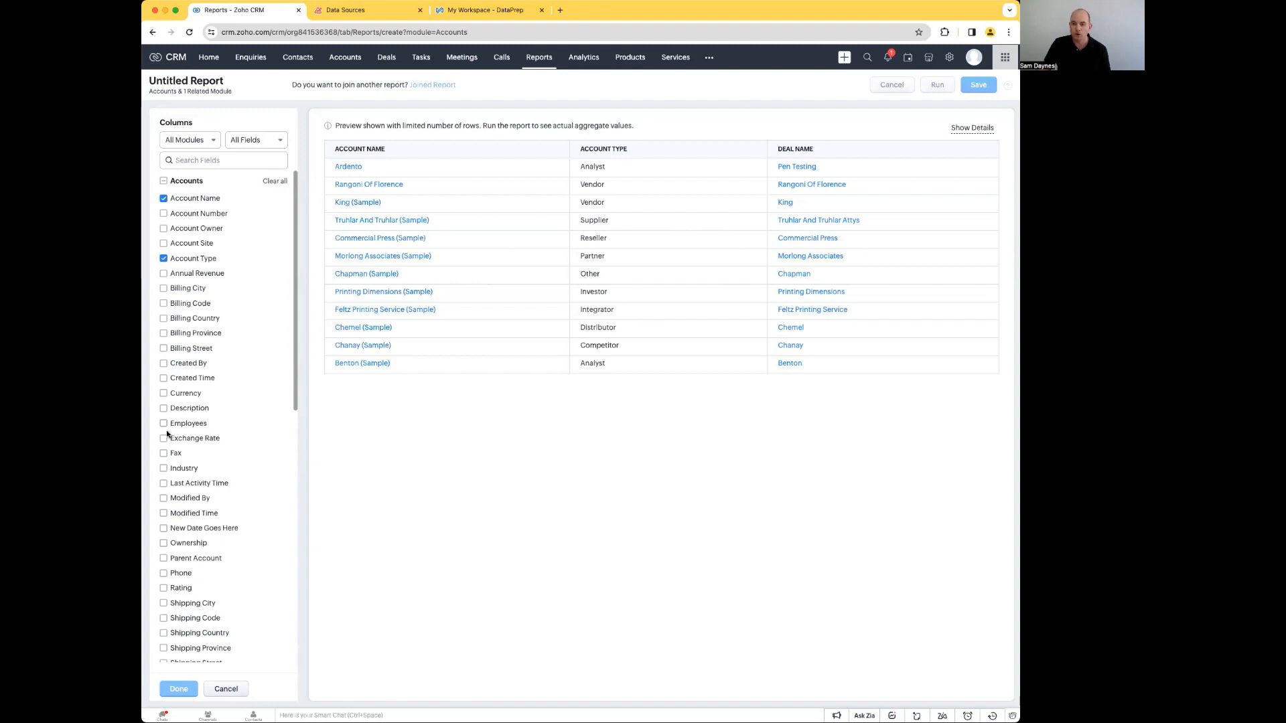
pyautogui.click(164, 468)
pyautogui.scroll(-10, 215, 493)
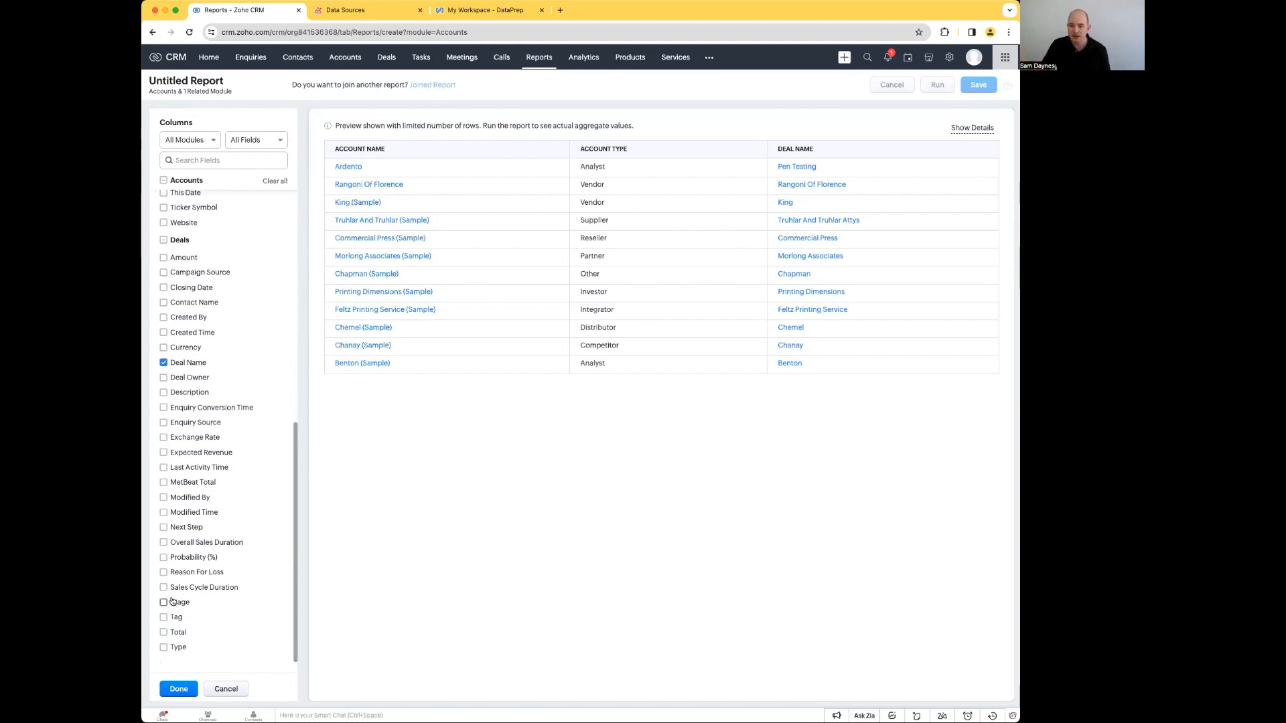
pyautogui.click(165, 258)
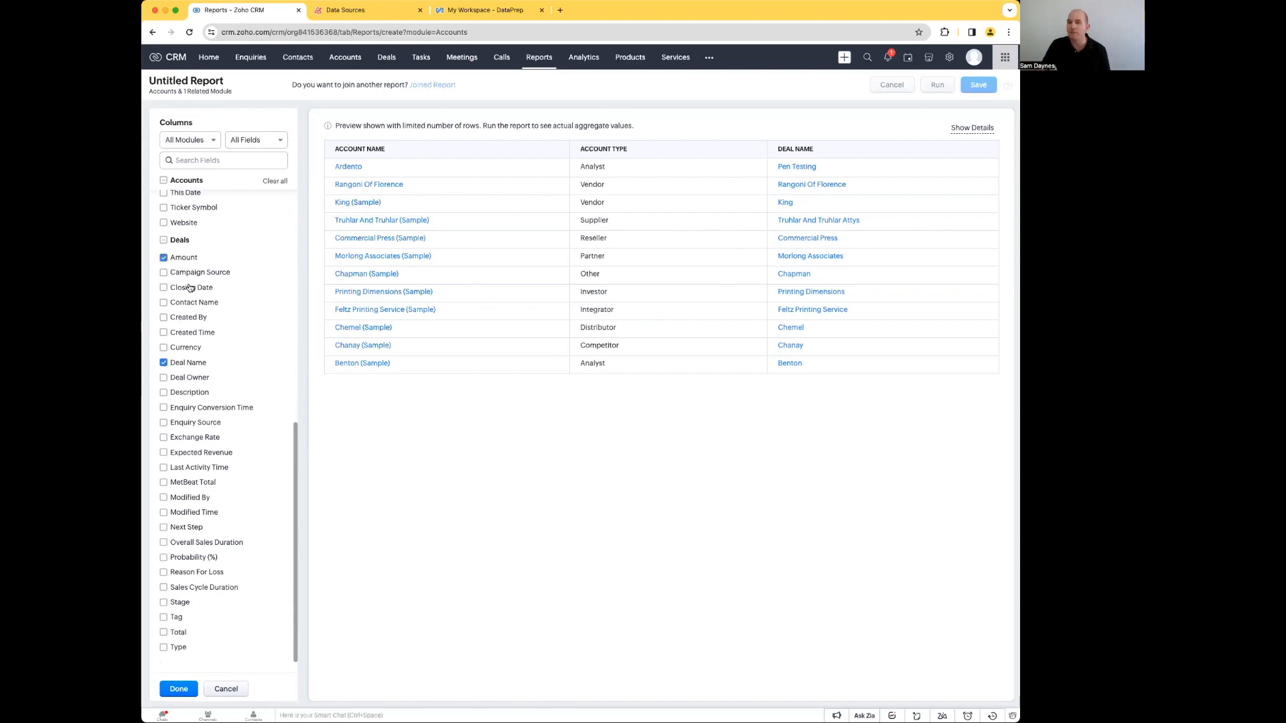
pyautogui.click(181, 693)
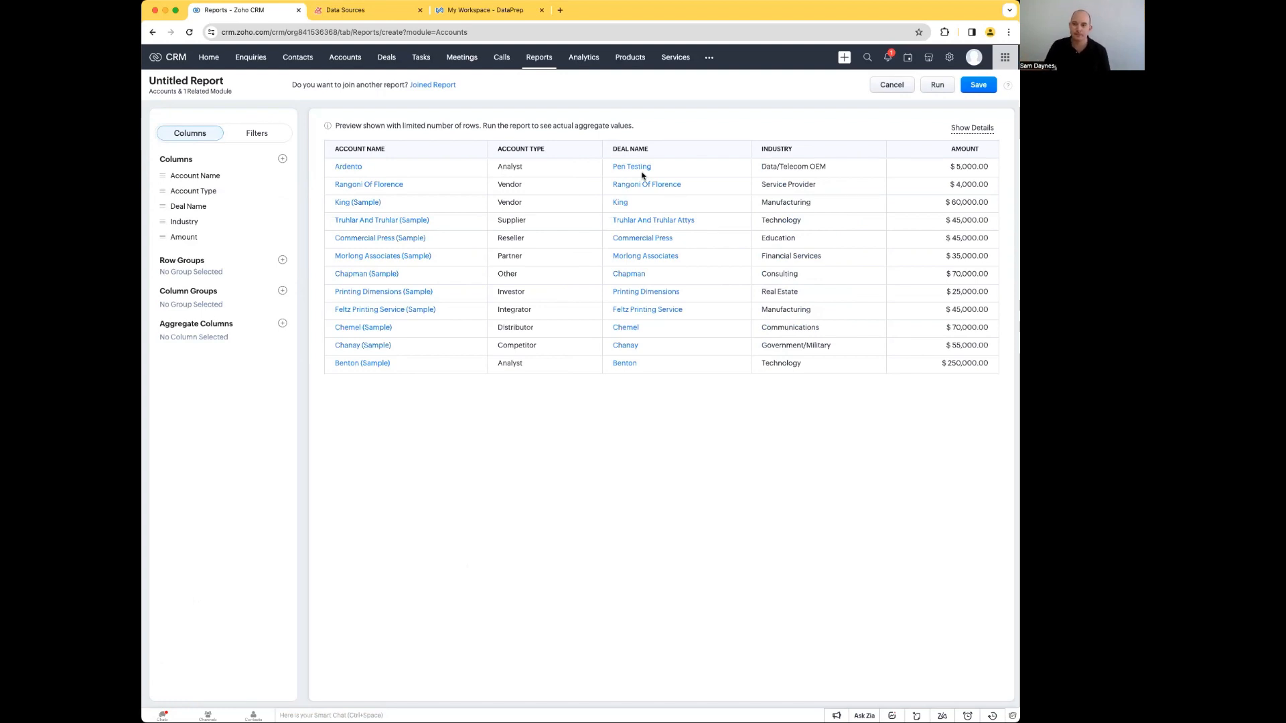
# Step: Group the report rows by Account Type and remove the duplicate Account Type column
pyautogui.click(281, 260)
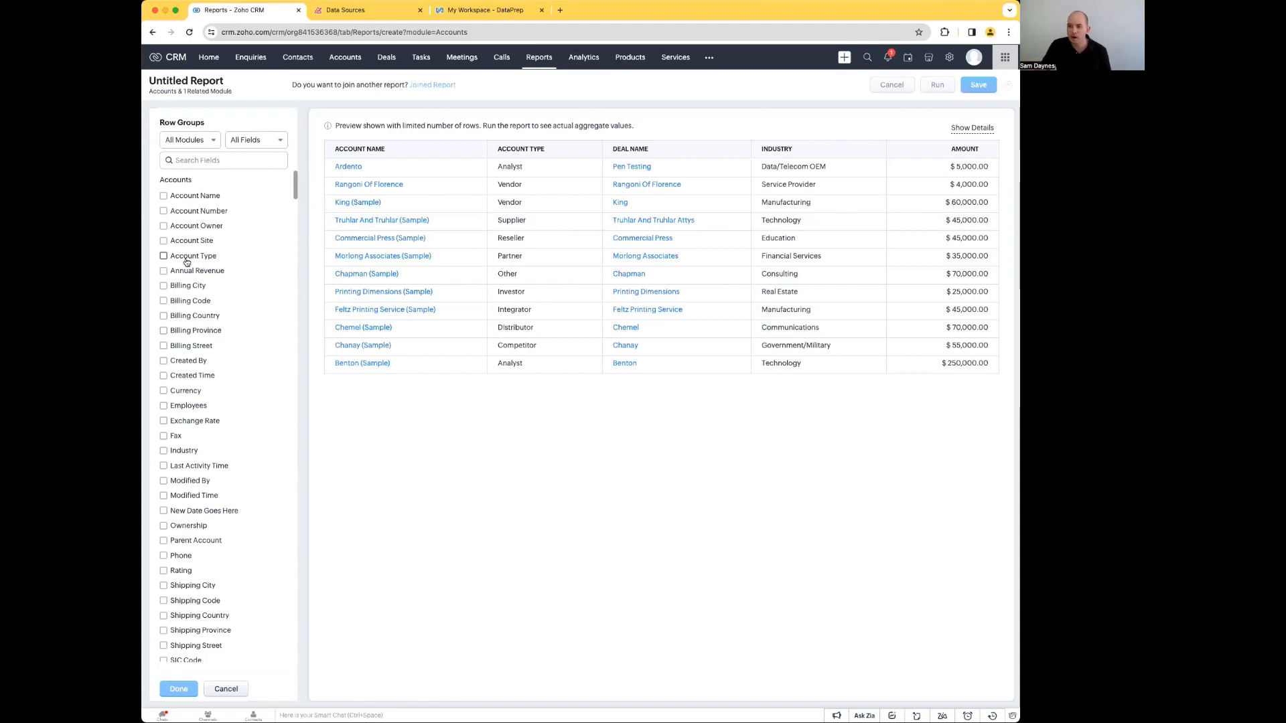
pyautogui.click(164, 256)
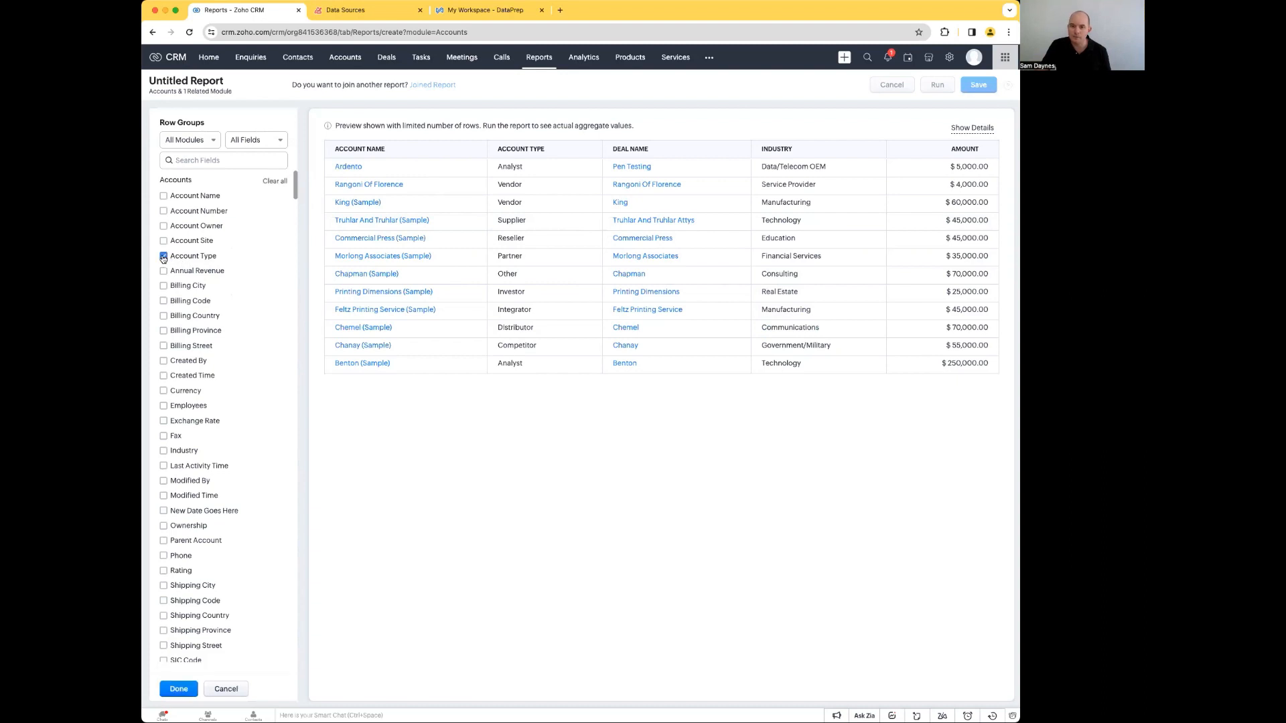
pyautogui.click(184, 690)
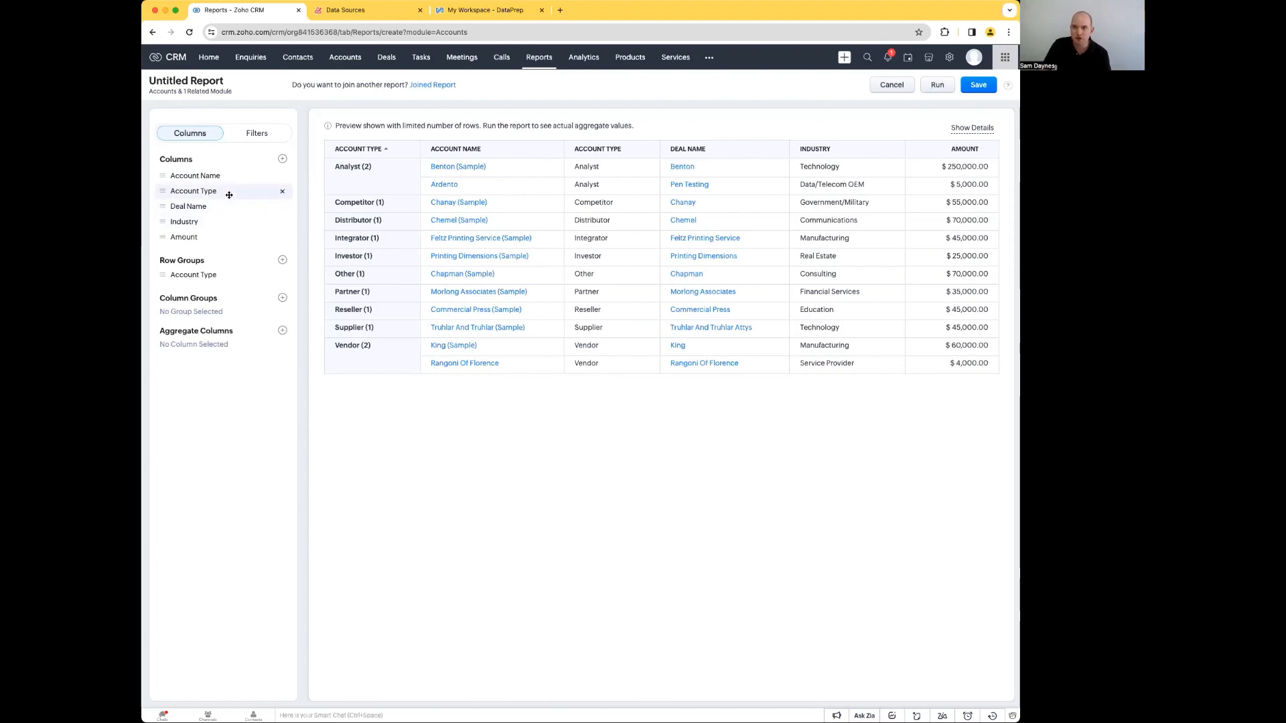
pyautogui.click(282, 191)
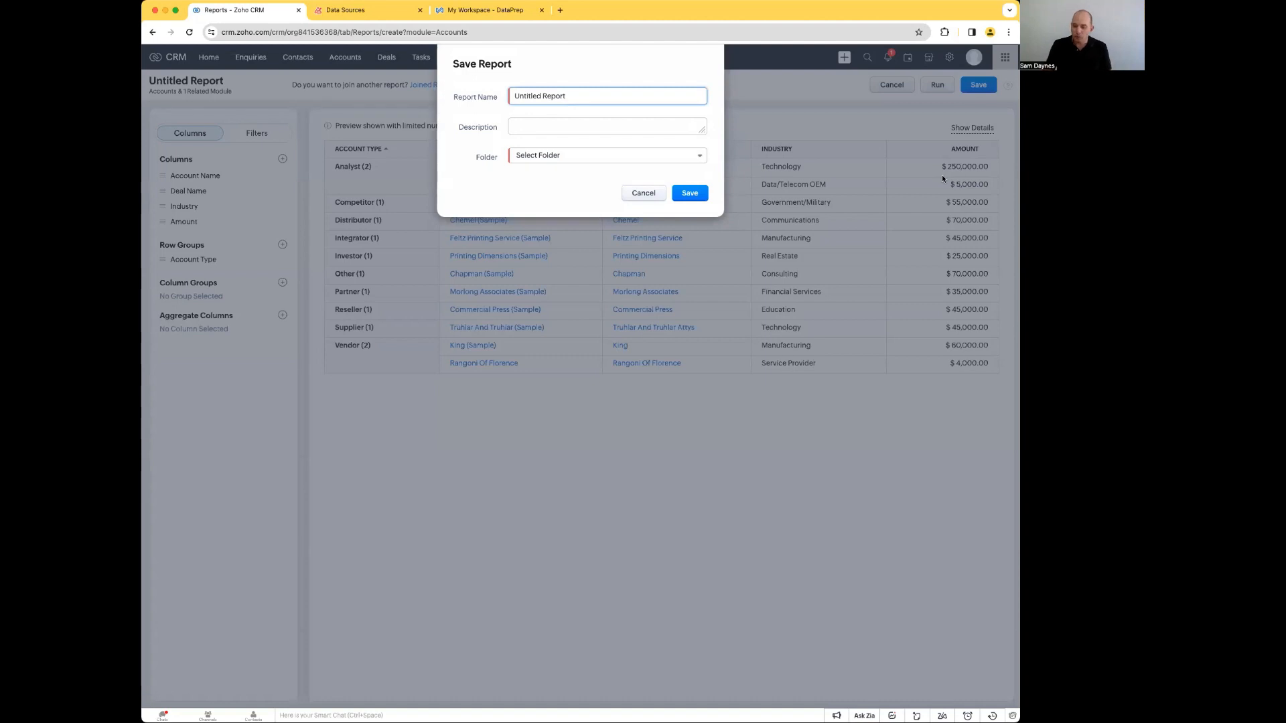
# Step: Name the report "Deals By Account Type" and place it in the Deal Reports folder
pyautogui.press('BackSpace')
pyautogui.press('BackSpace')
pyautogui.press('BackSpace')
pyautogui.press('BackSpace')
pyautogui.press('BackSpace')
pyautogui.press('BackSpace')
pyautogui.press('BackSpace')
pyautogui.press('BackSpace')
pyautogui.press('BackSpace')
pyautogui.write('Deals By Account Type')
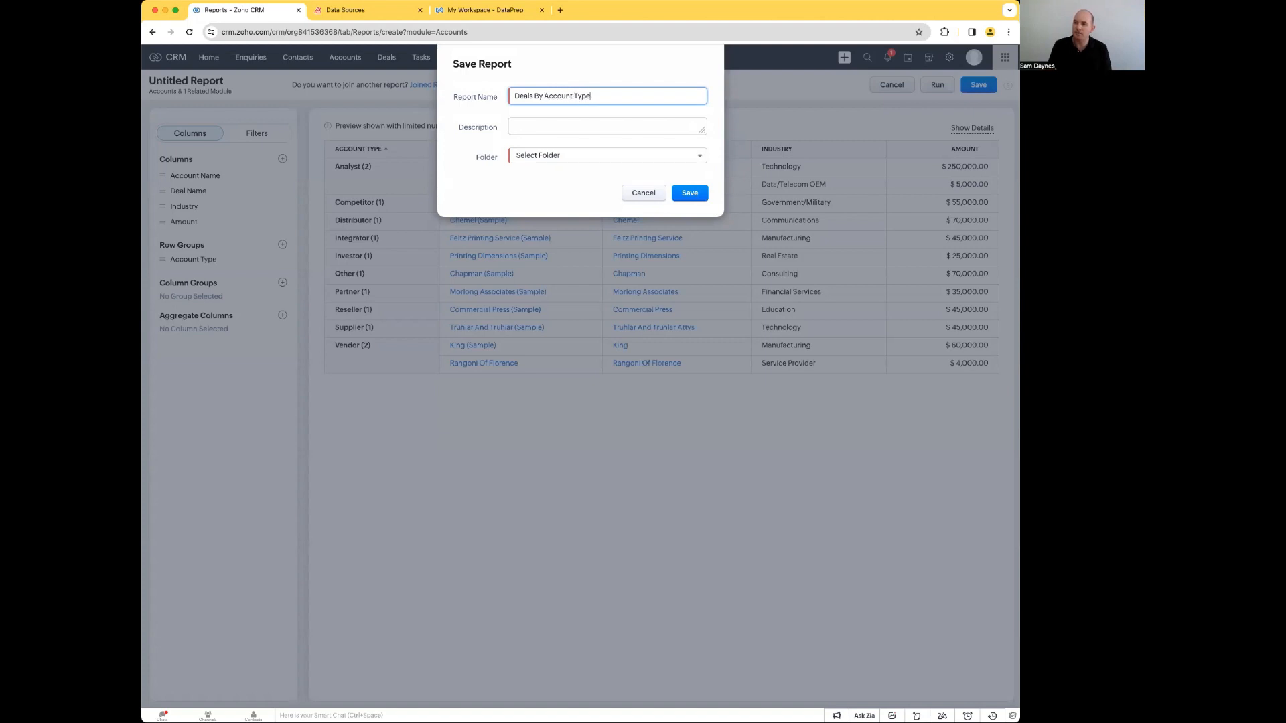
pyautogui.click(647, 153)
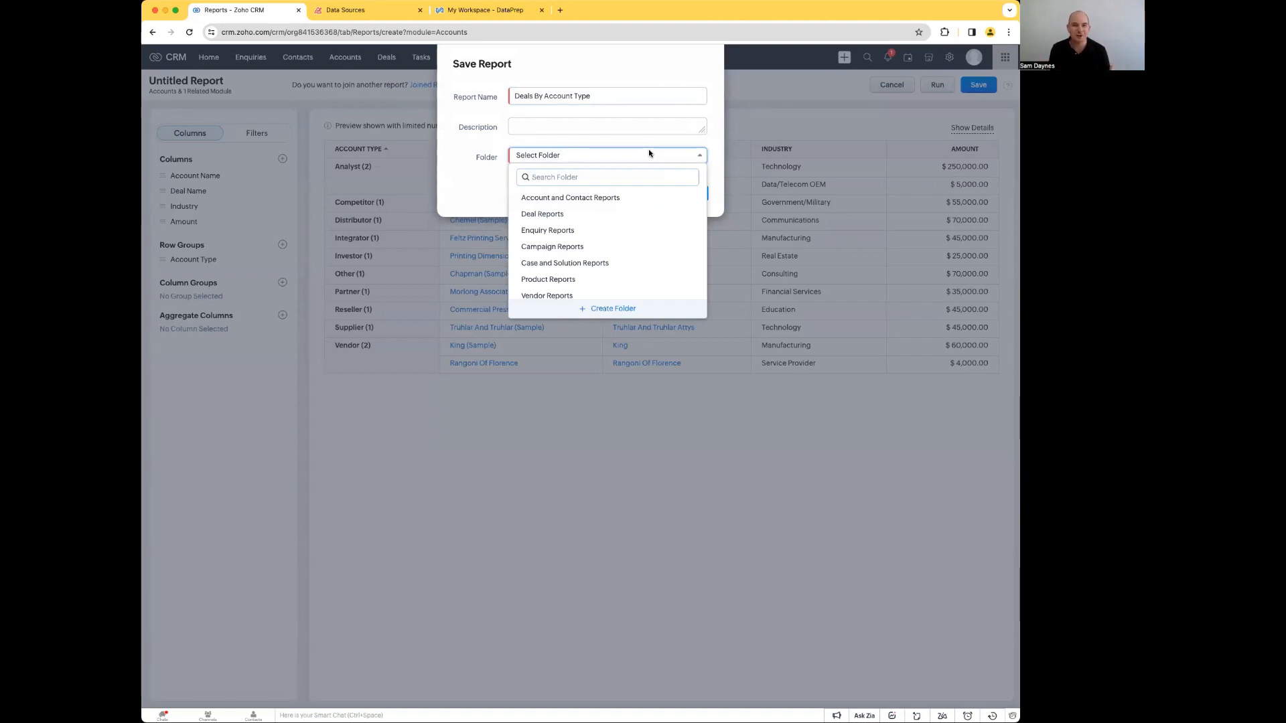
pyautogui.click(566, 215)
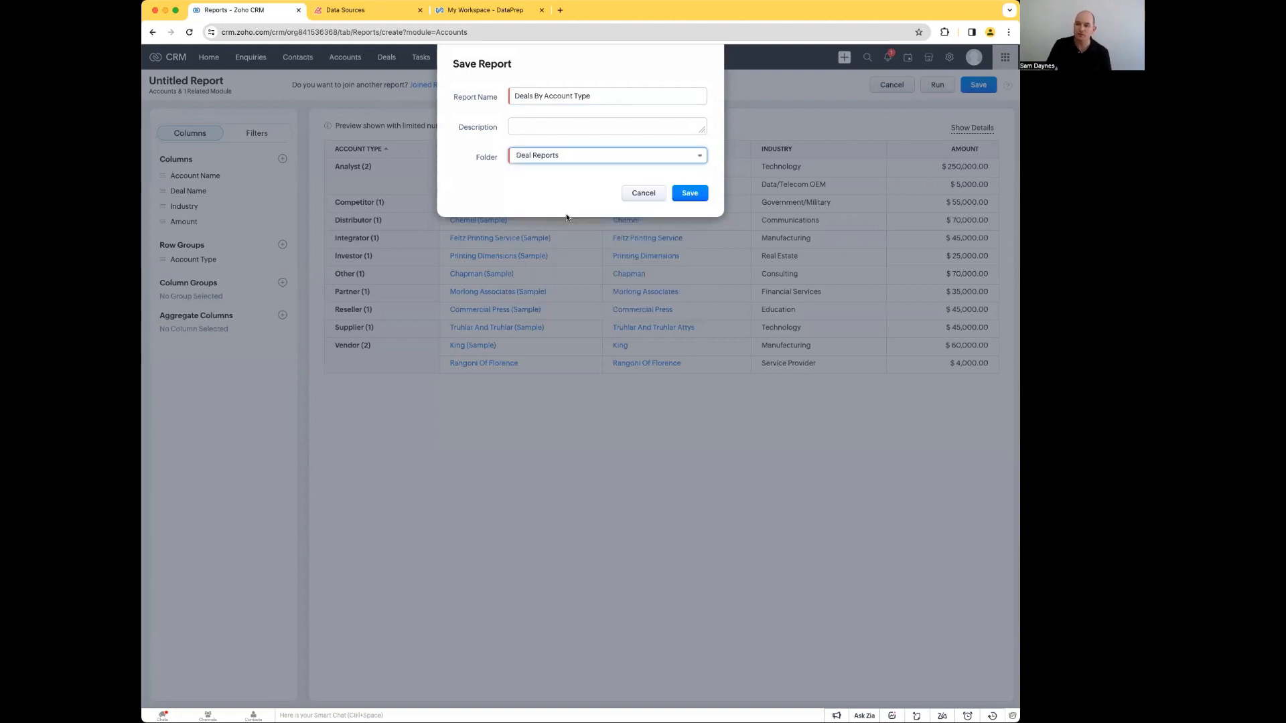
# Step: Add the description "Deals listing by customer type" and save the report
pyautogui.click(526, 126)
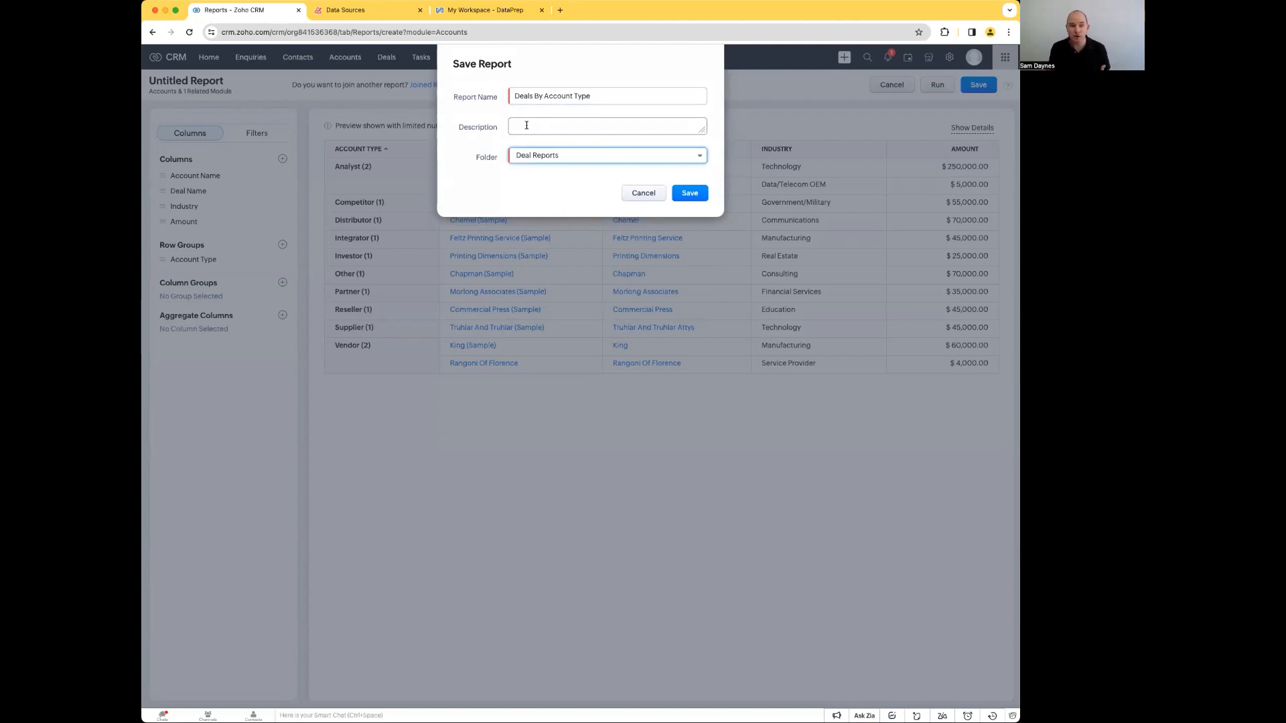
pyautogui.click(536, 125)
pyautogui.write('Deals listing by customer type')
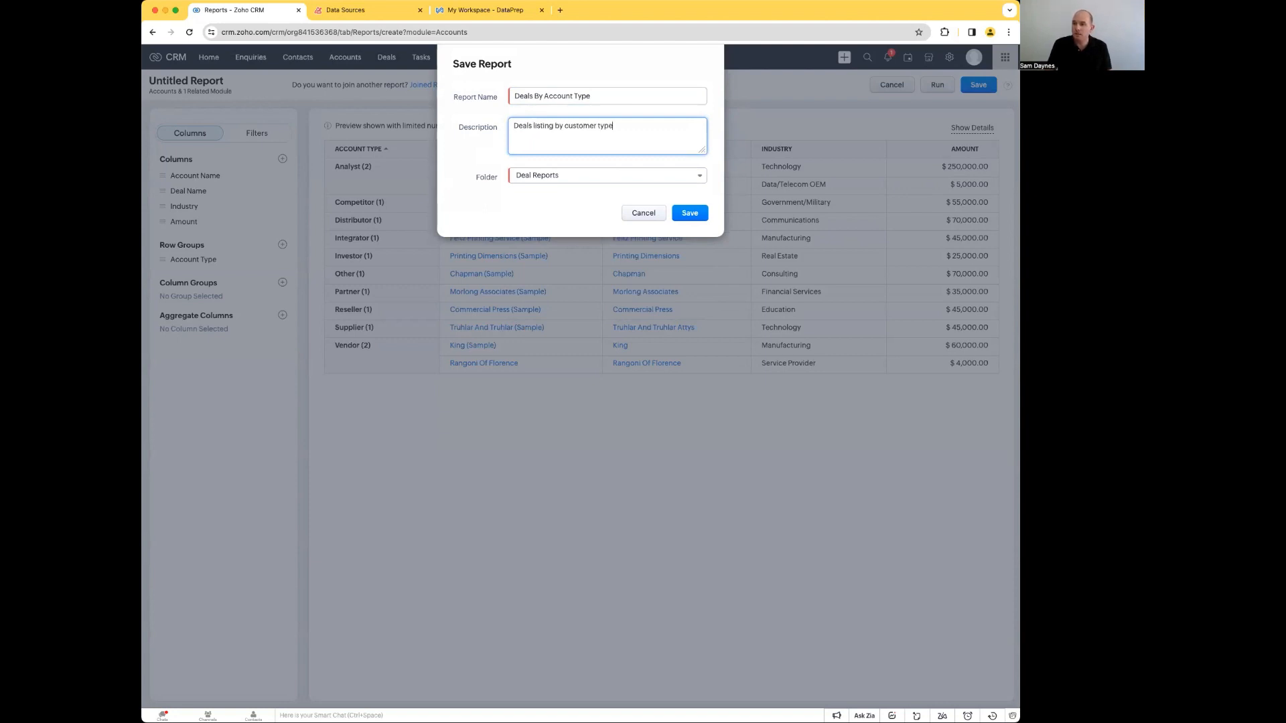
pyautogui.click(702, 219)
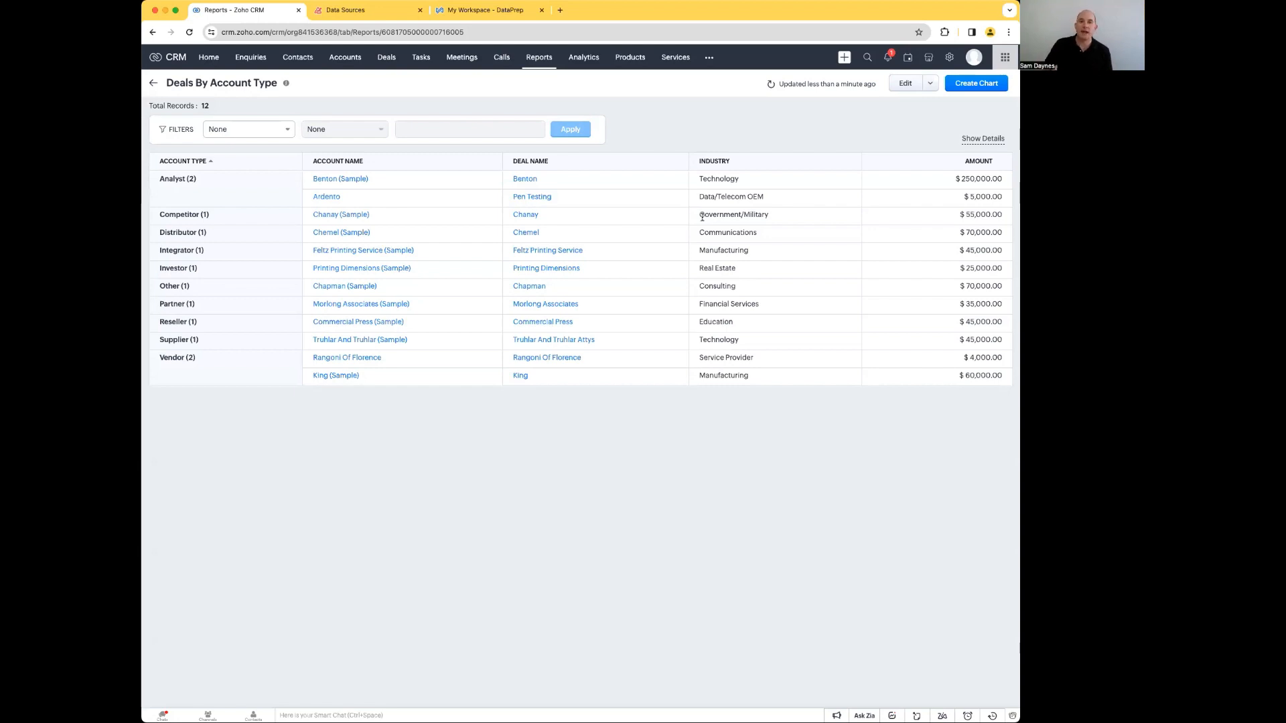
# Step: Edit the saved report to add the deals' Sum of Amount as an aggregate column, and save the change
pyautogui.click(898, 86)
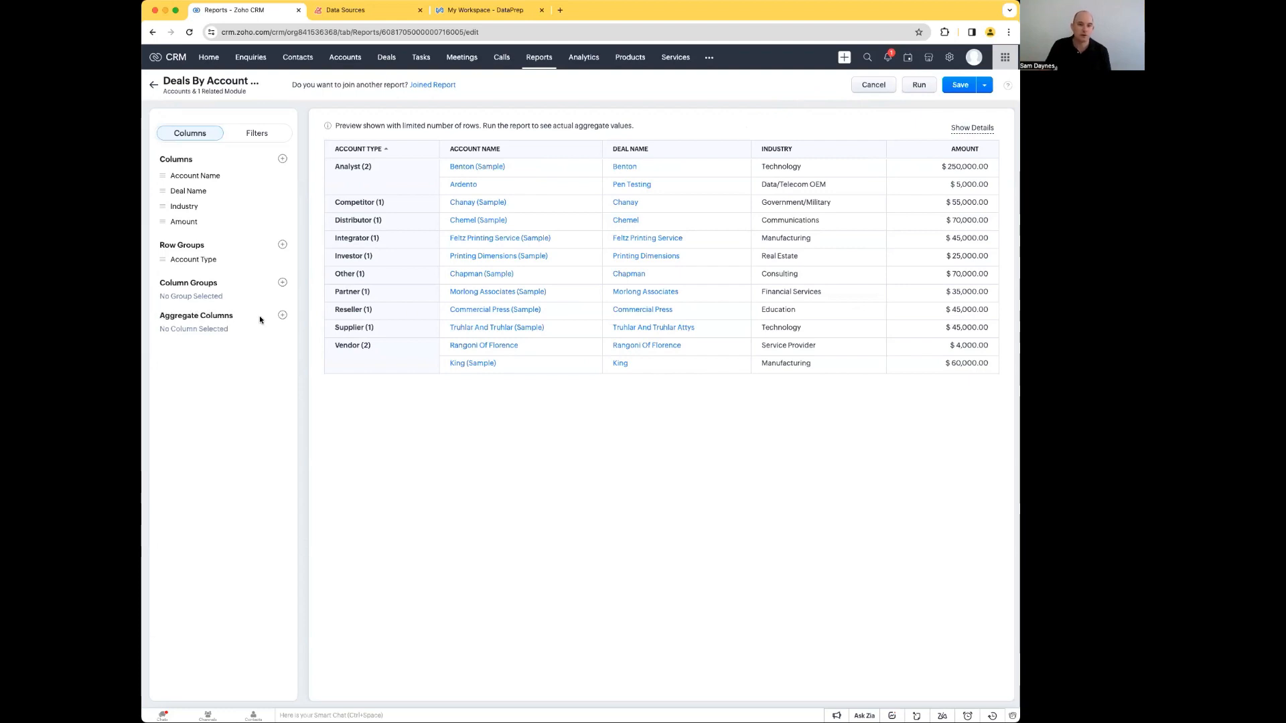
pyautogui.click(282, 315)
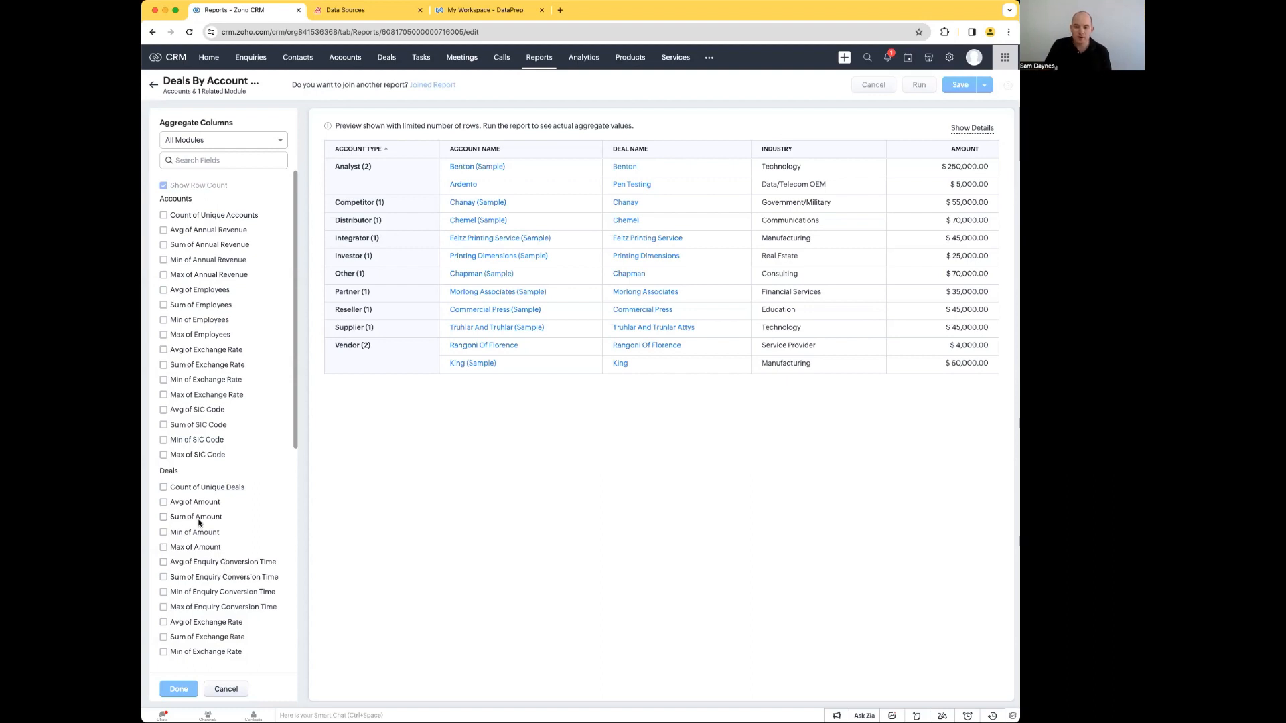
pyautogui.click(163, 517)
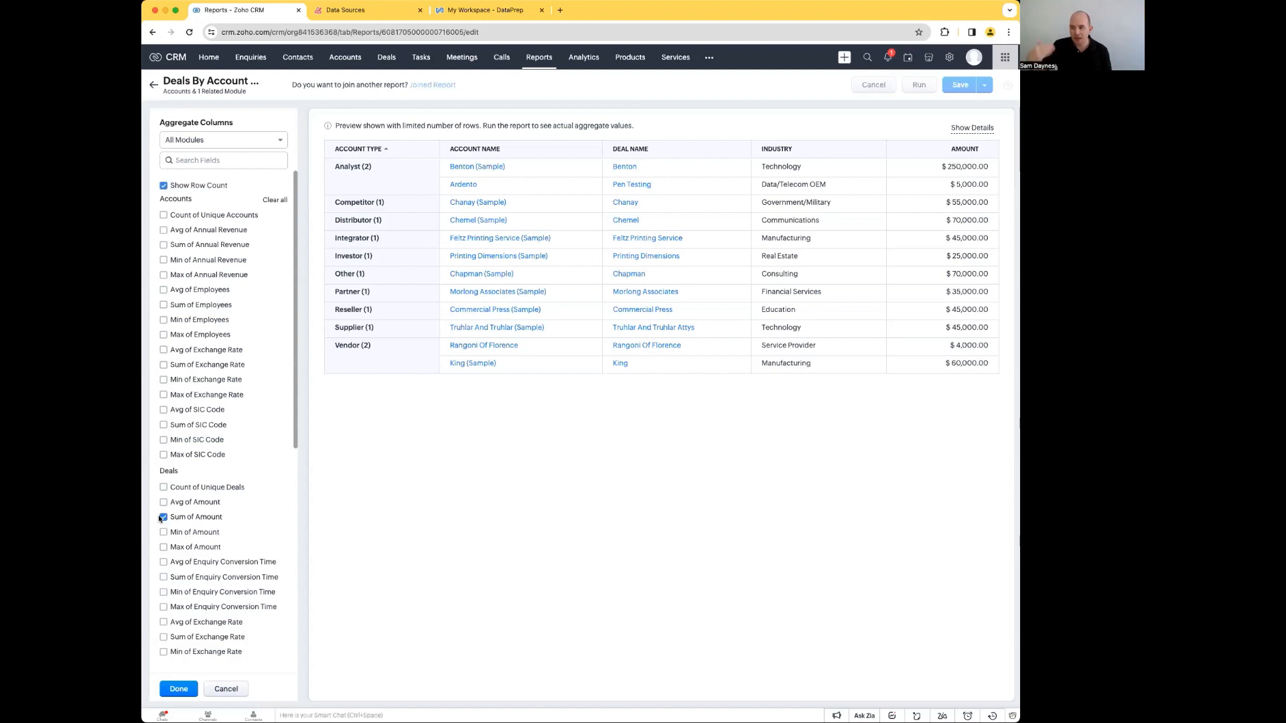
pyautogui.click(178, 690)
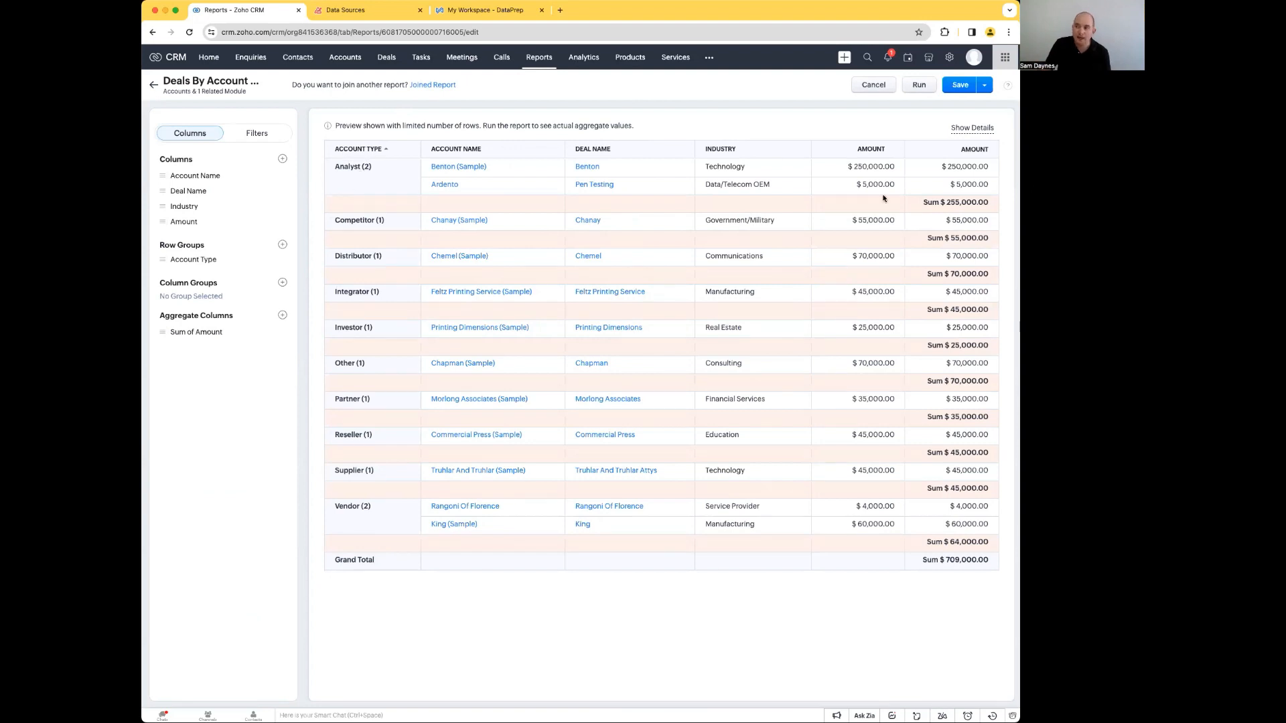
pyautogui.moveTo(923, 203); pyautogui.dragTo(992, 204)
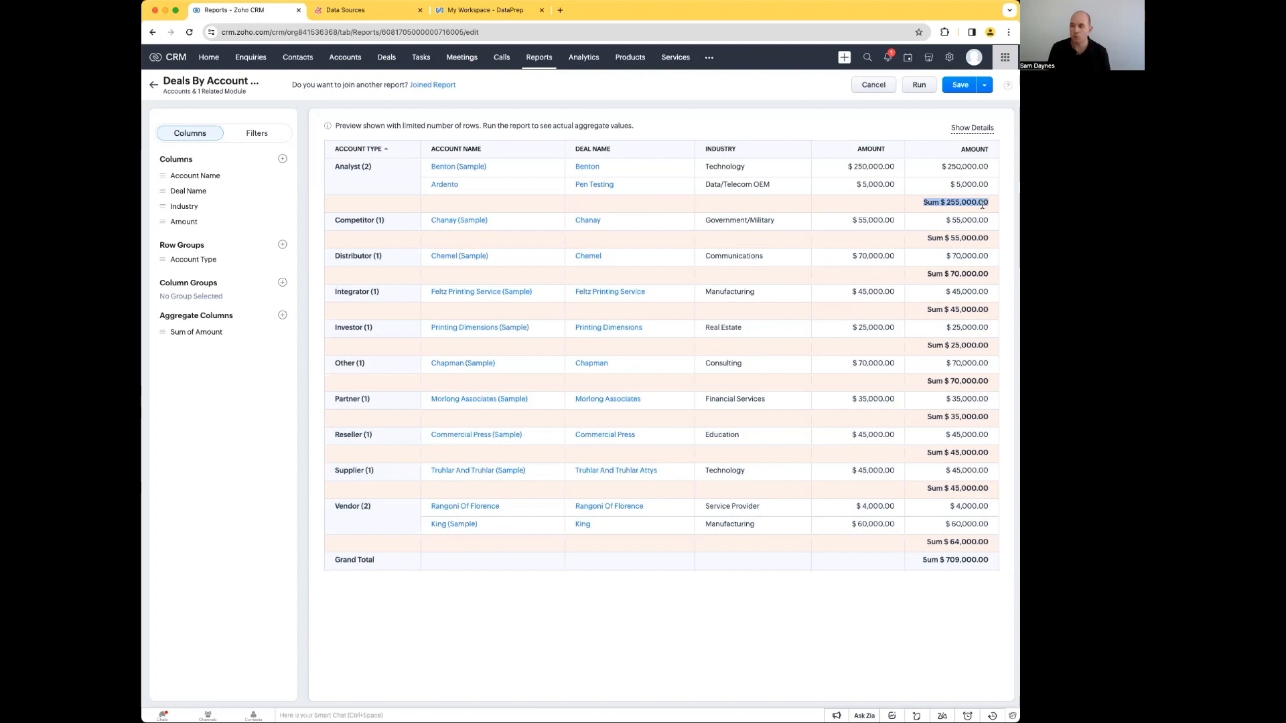
pyautogui.moveTo(923, 562); pyautogui.dragTo(987, 557)
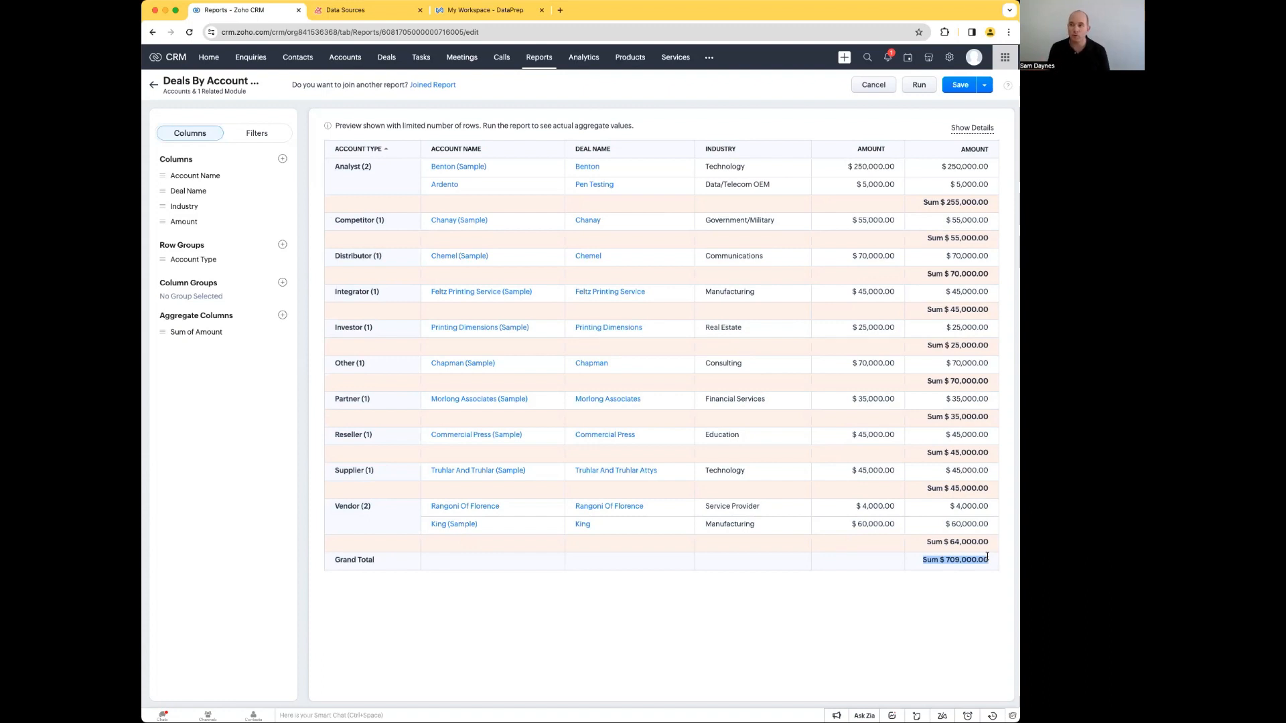
pyautogui.click(961, 89)
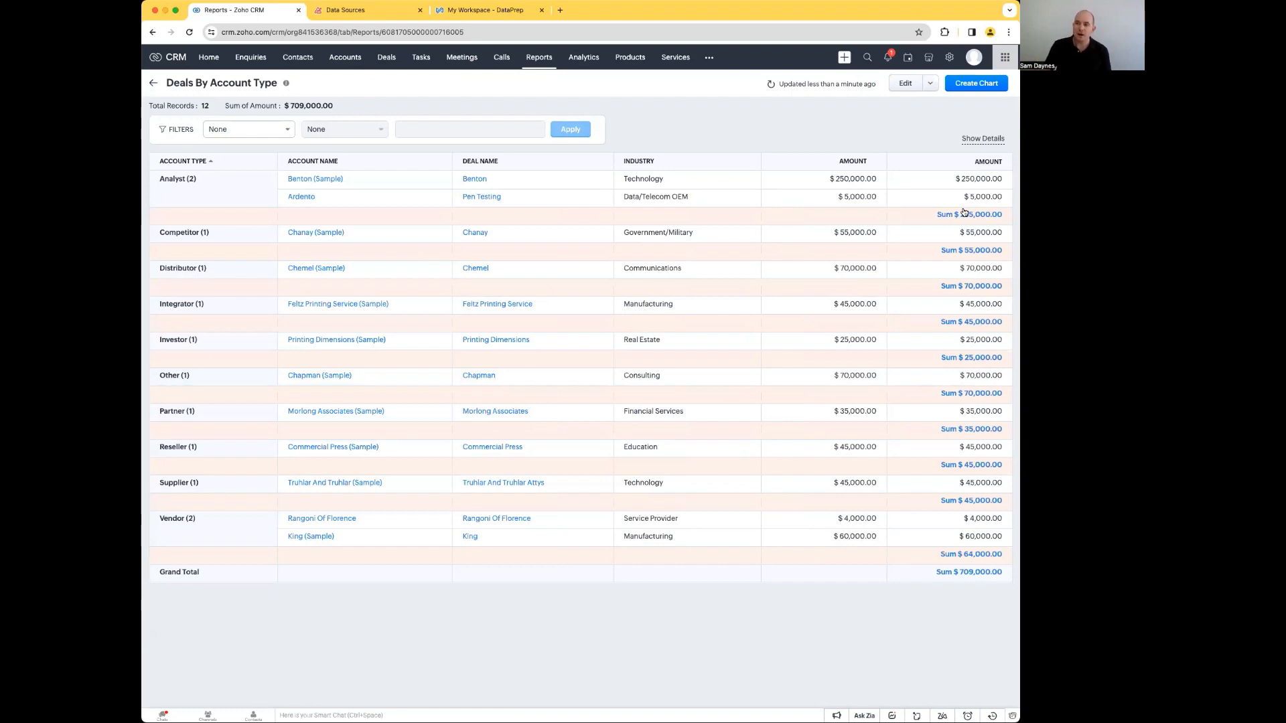
# Step: Create a column chart for the report with Sum of Amount as the measure, grouped by Account Type
pyautogui.click(990, 87)
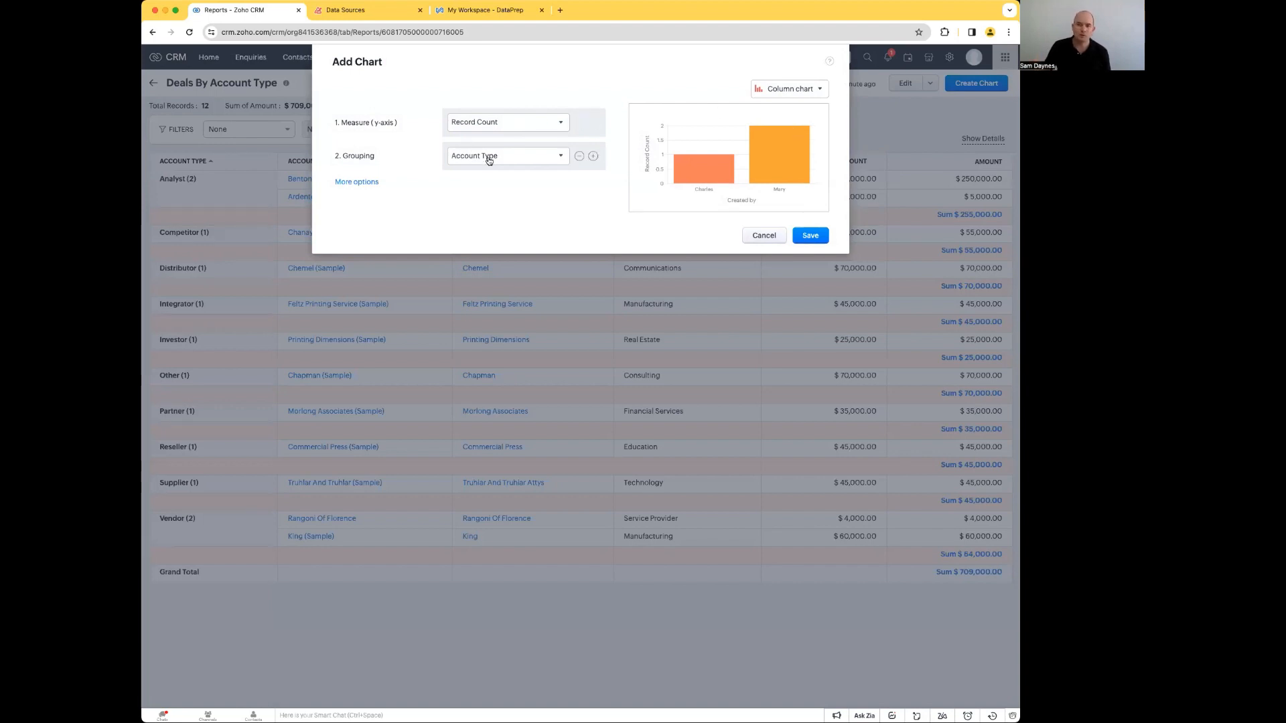
pyautogui.click(504, 126)
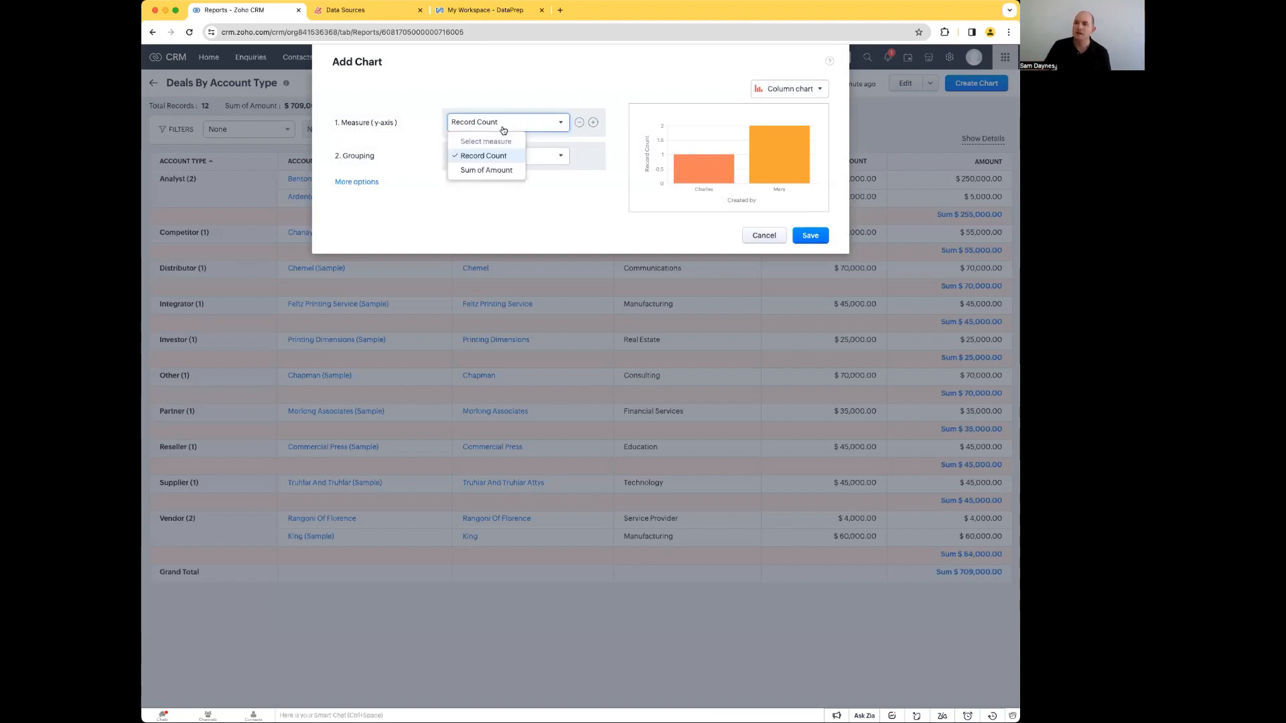
pyautogui.click(486, 170)
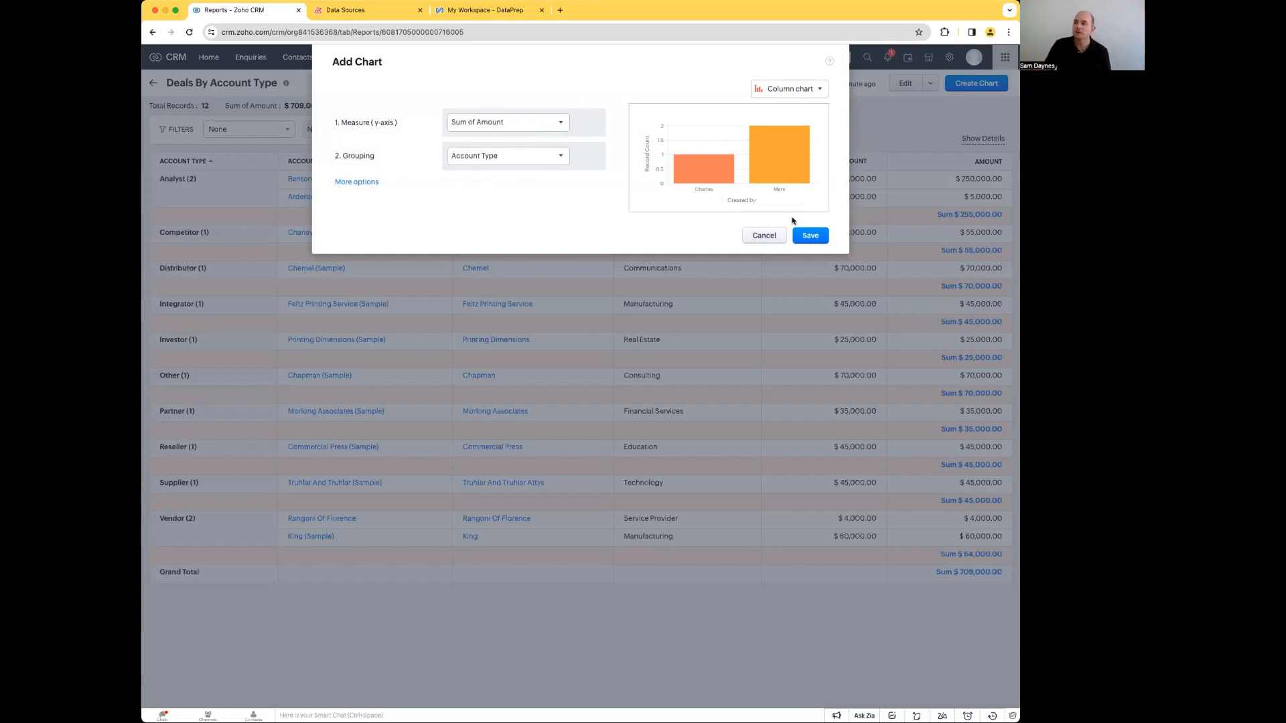
pyautogui.click(813, 239)
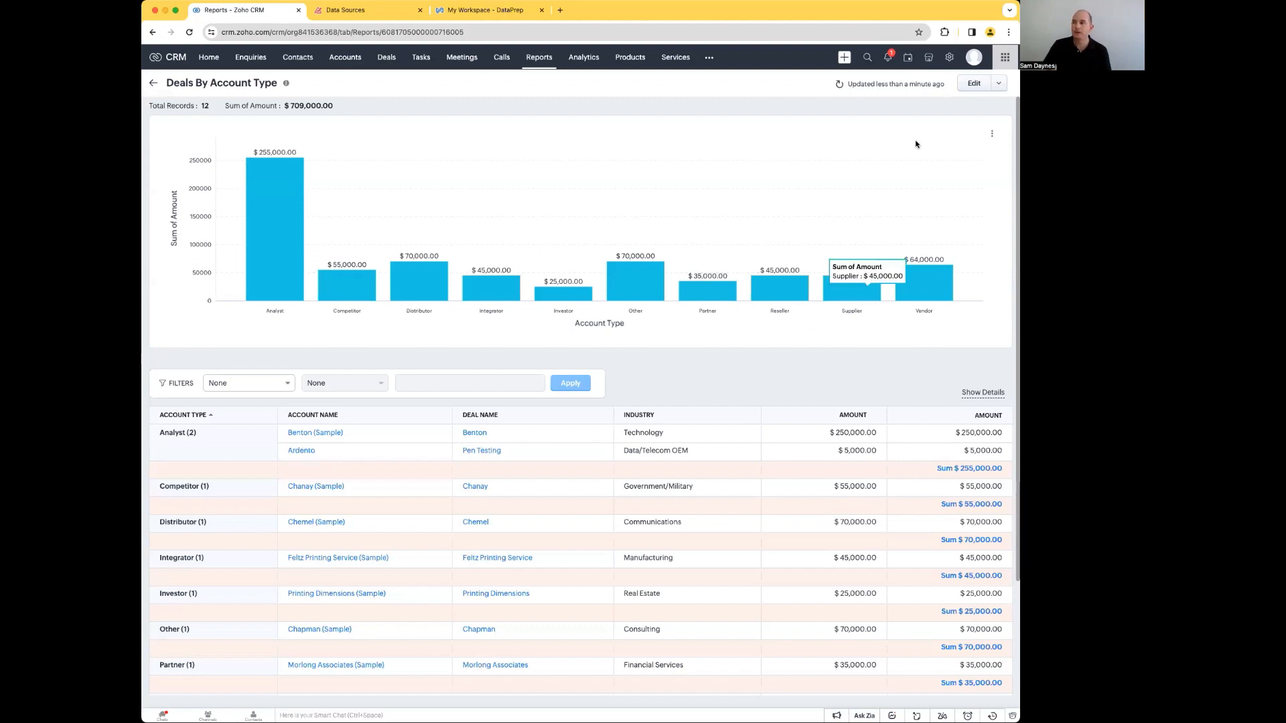
pyautogui.click(993, 134)
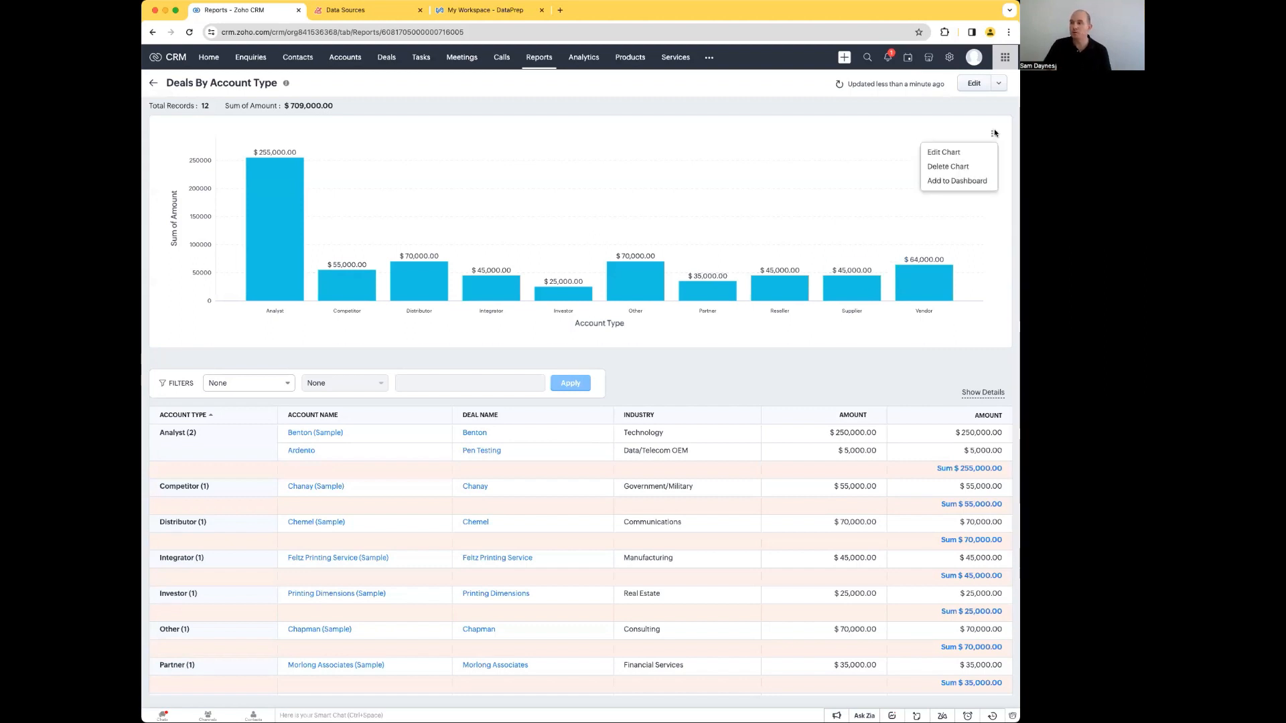
pyautogui.click(965, 150)
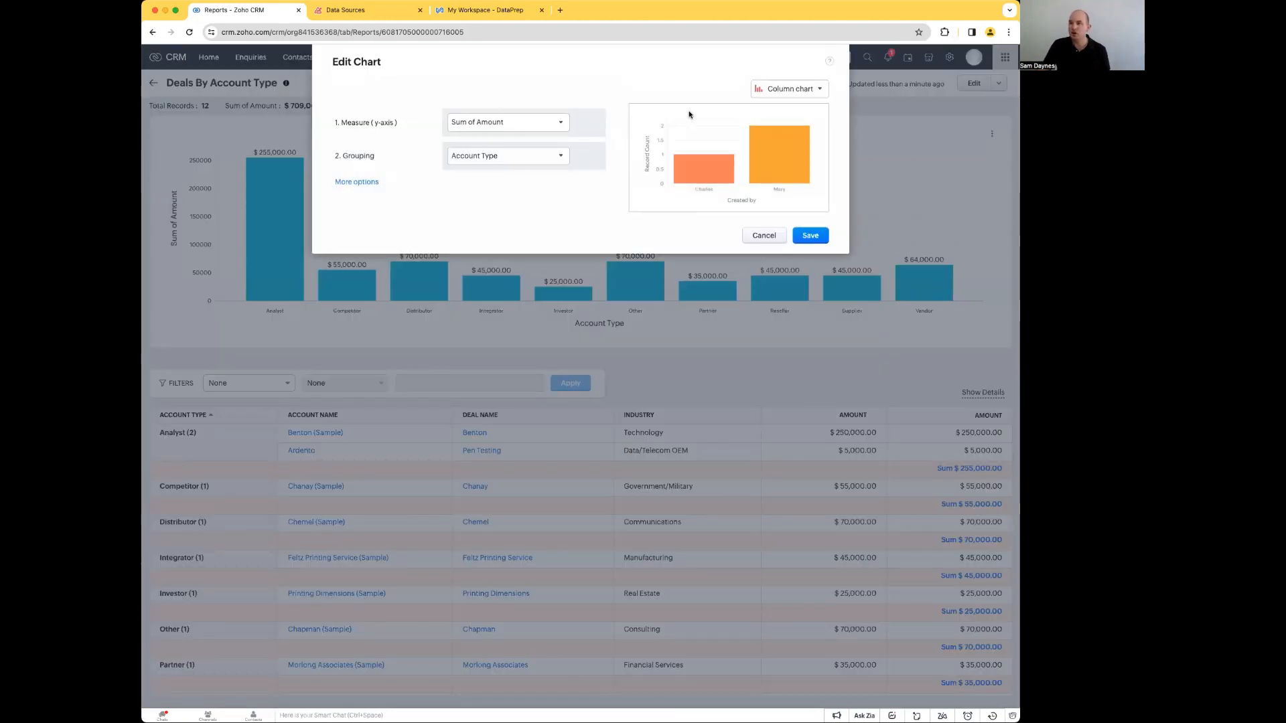
pyautogui.click(809, 91)
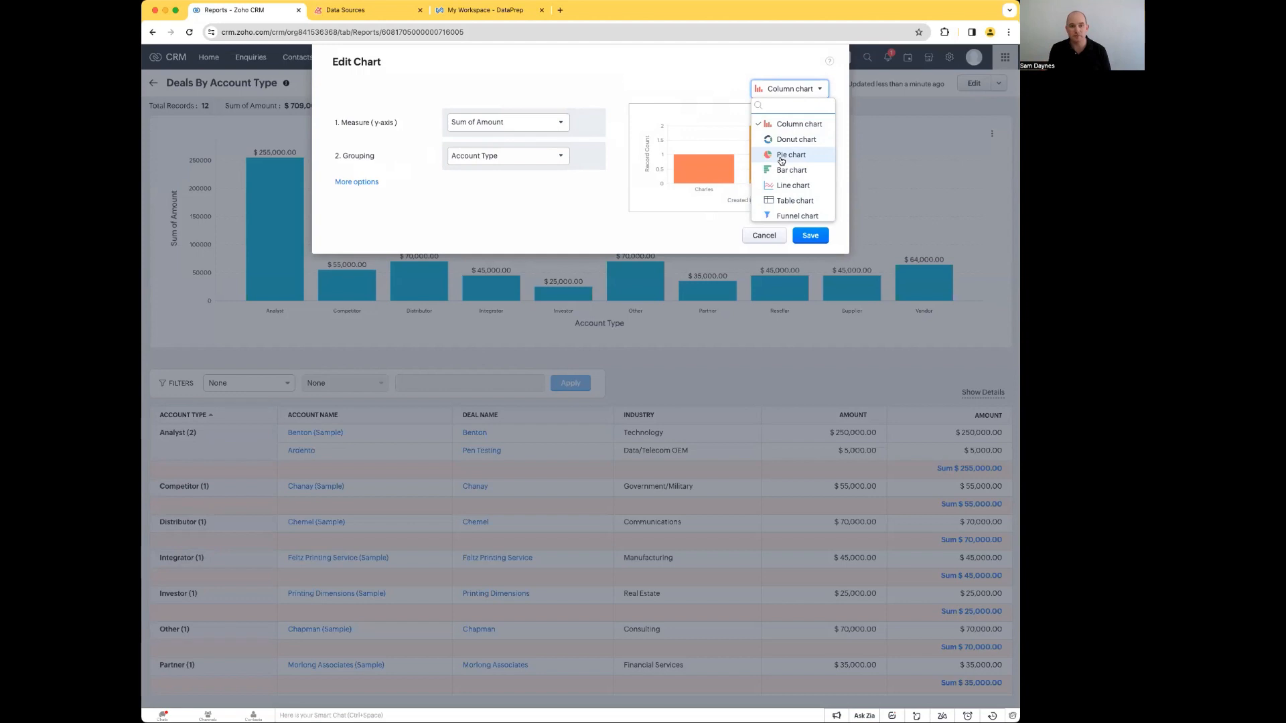
pyautogui.click(763, 235)
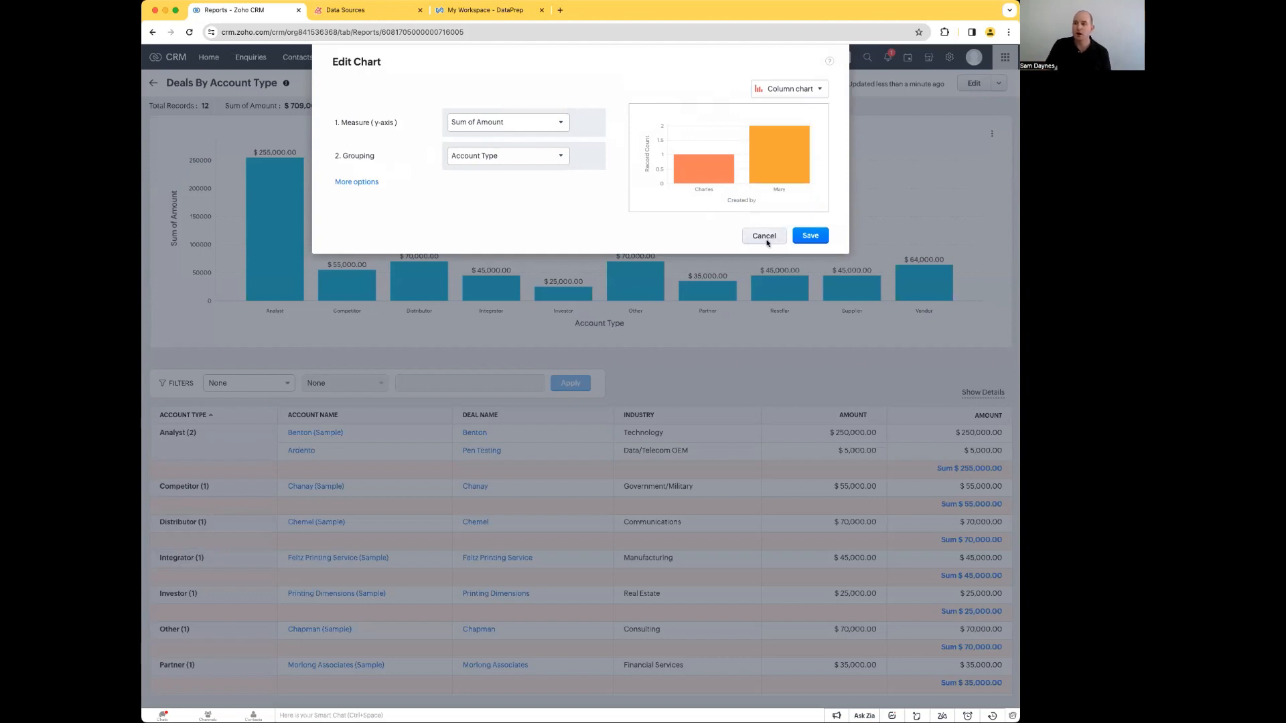
pyautogui.click(763, 235)
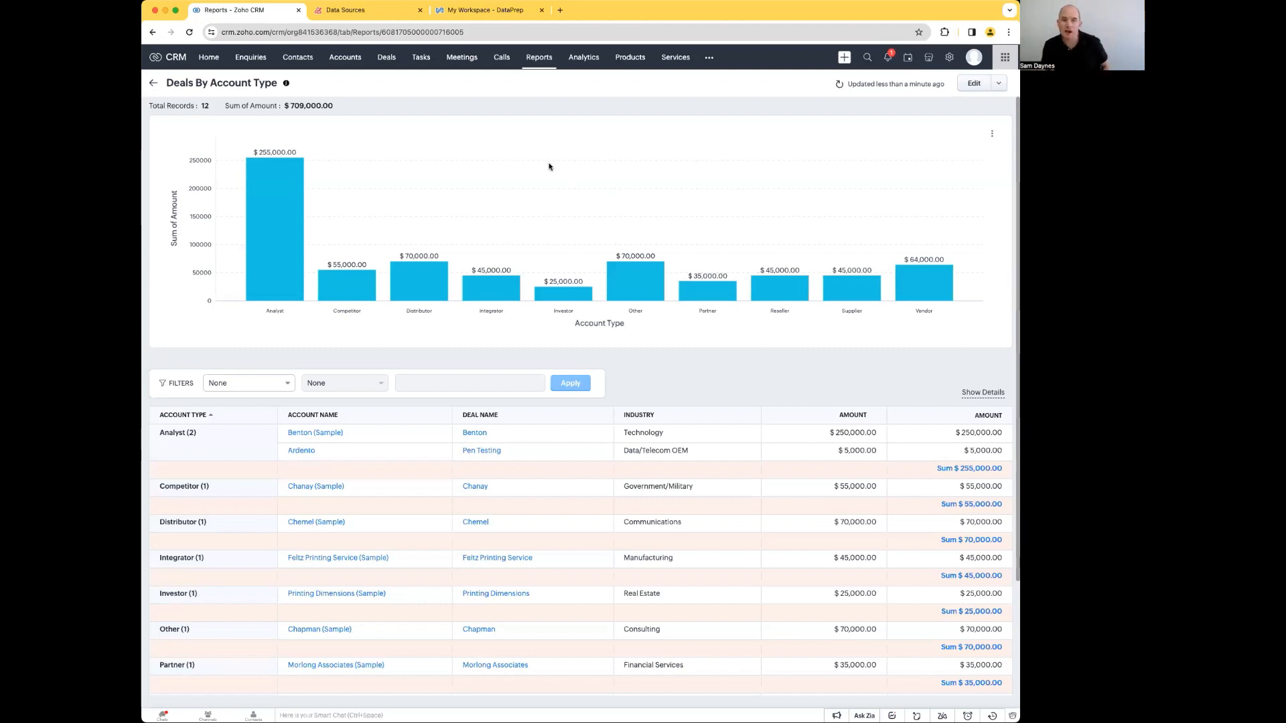
pyautogui.click(998, 83)
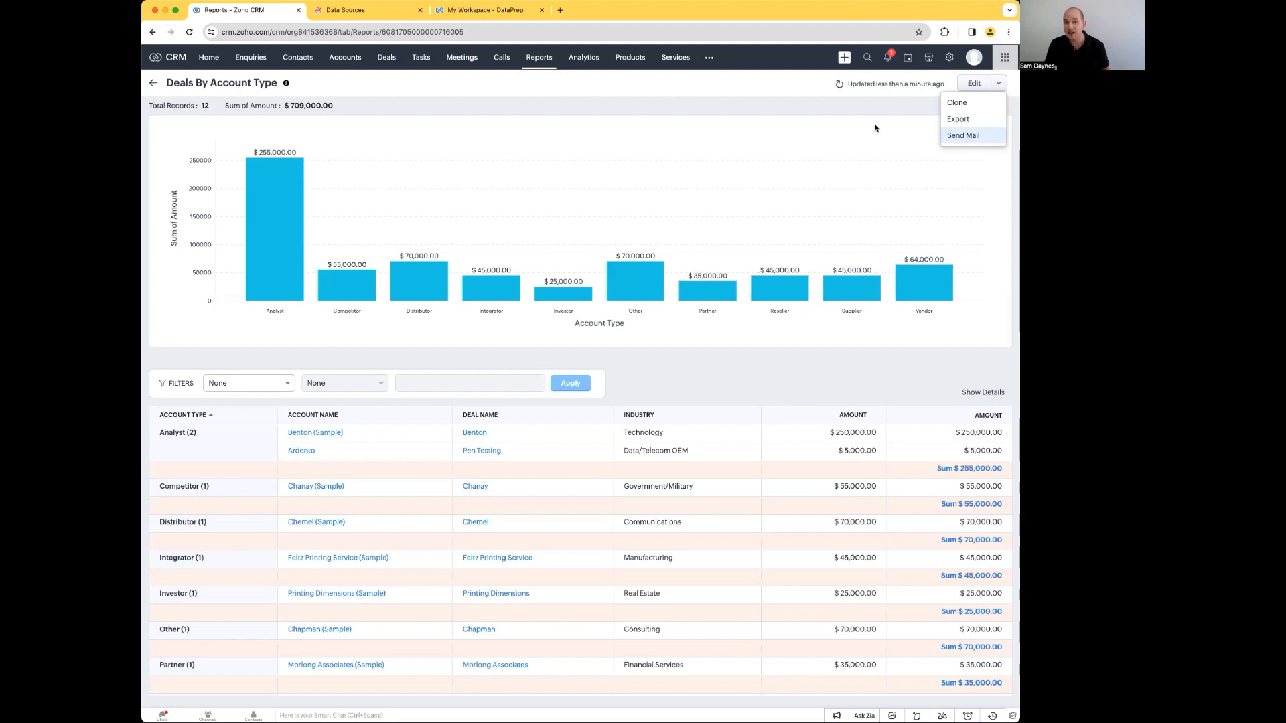
pyautogui.click(965, 134)
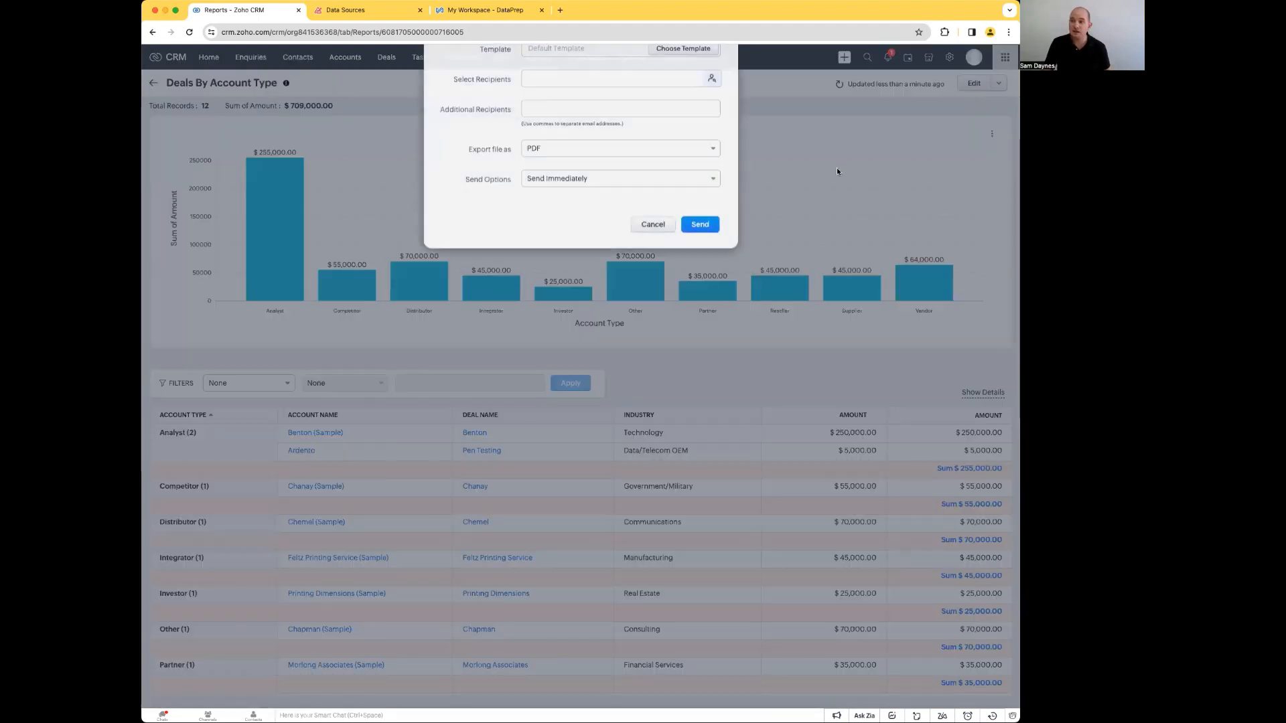
pyautogui.click(555, 225)
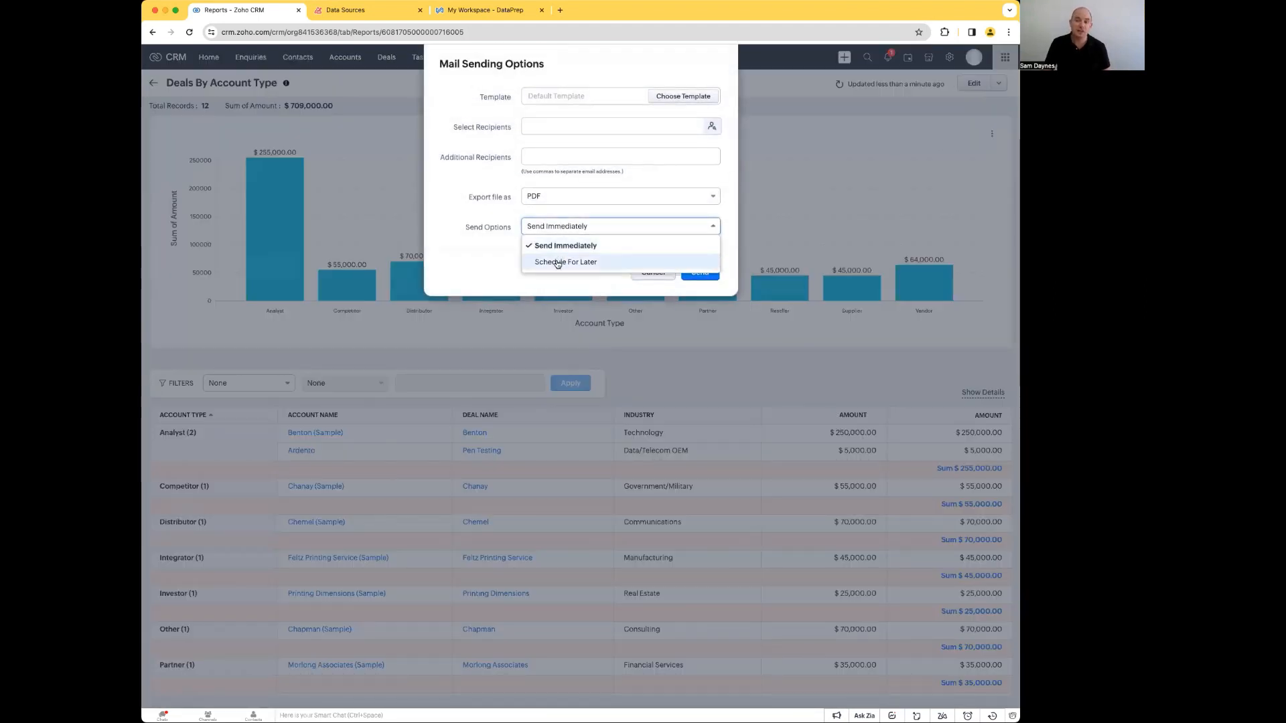
pyautogui.click(556, 262)
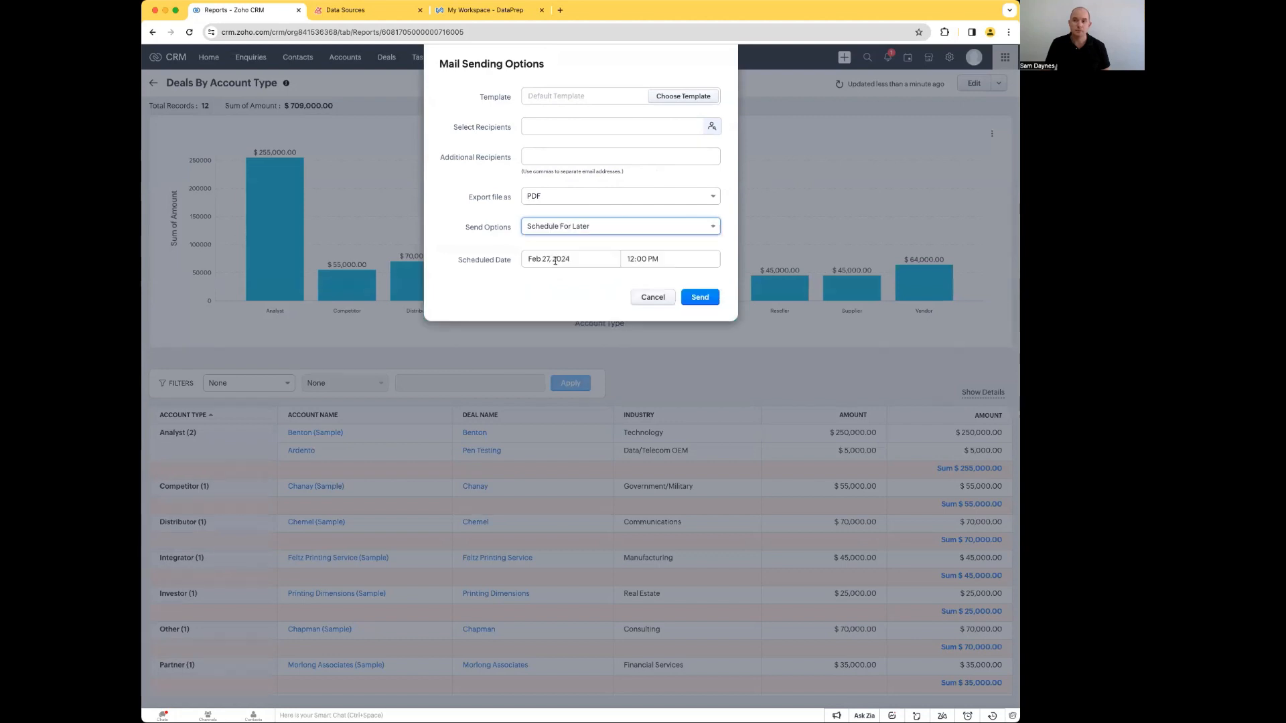
pyautogui.click(549, 259)
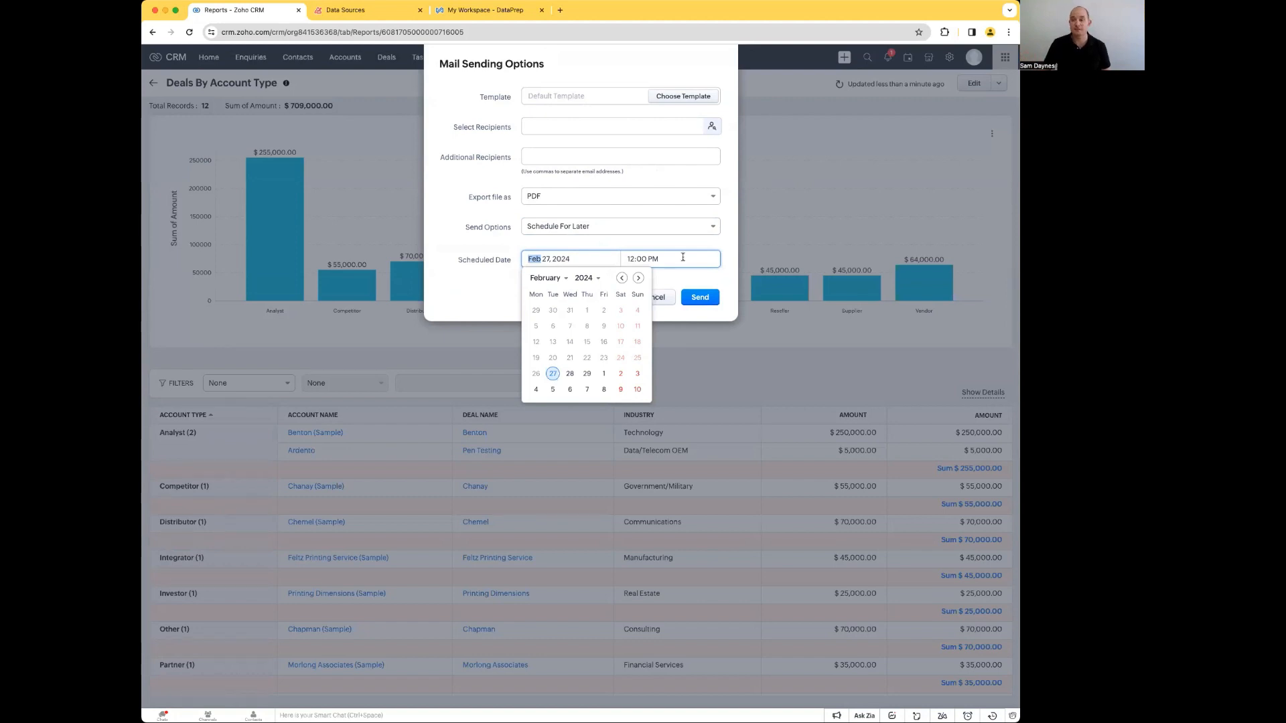
pyautogui.click(448, 281)
pyautogui.click(650, 297)
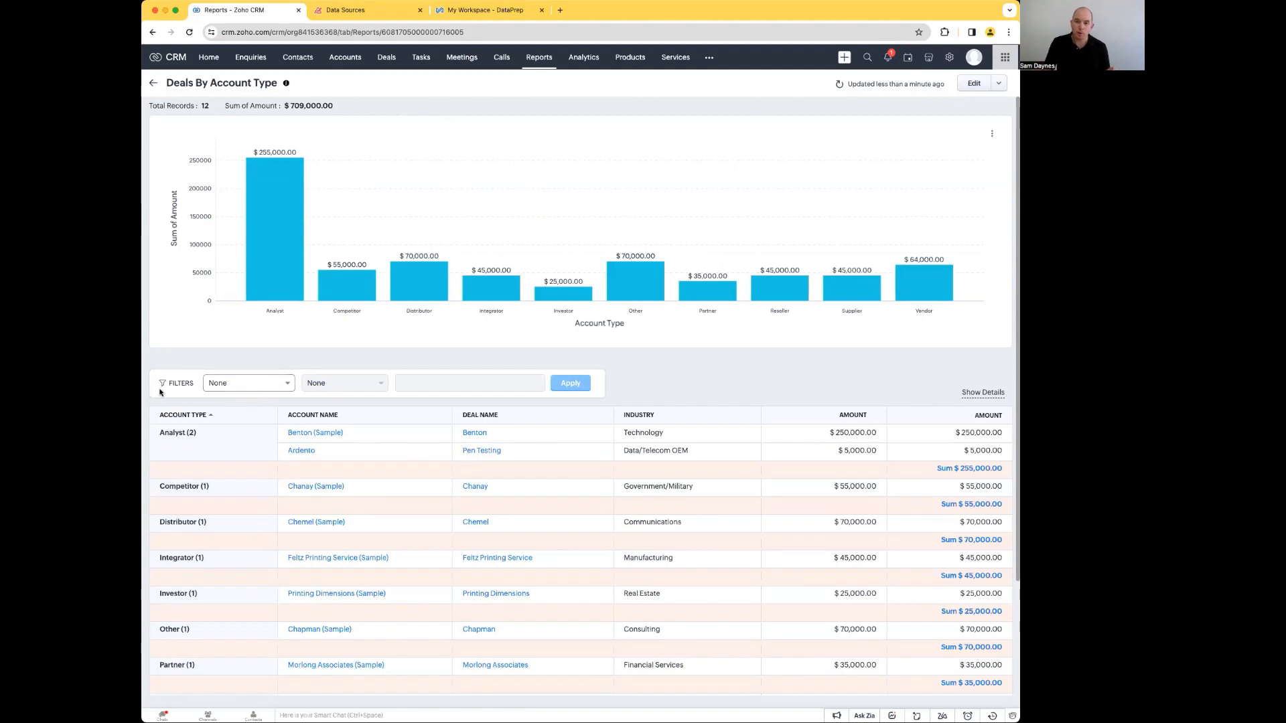
# Step: Set up a report filter on Created Time with the Between condition
pyautogui.click(244, 386)
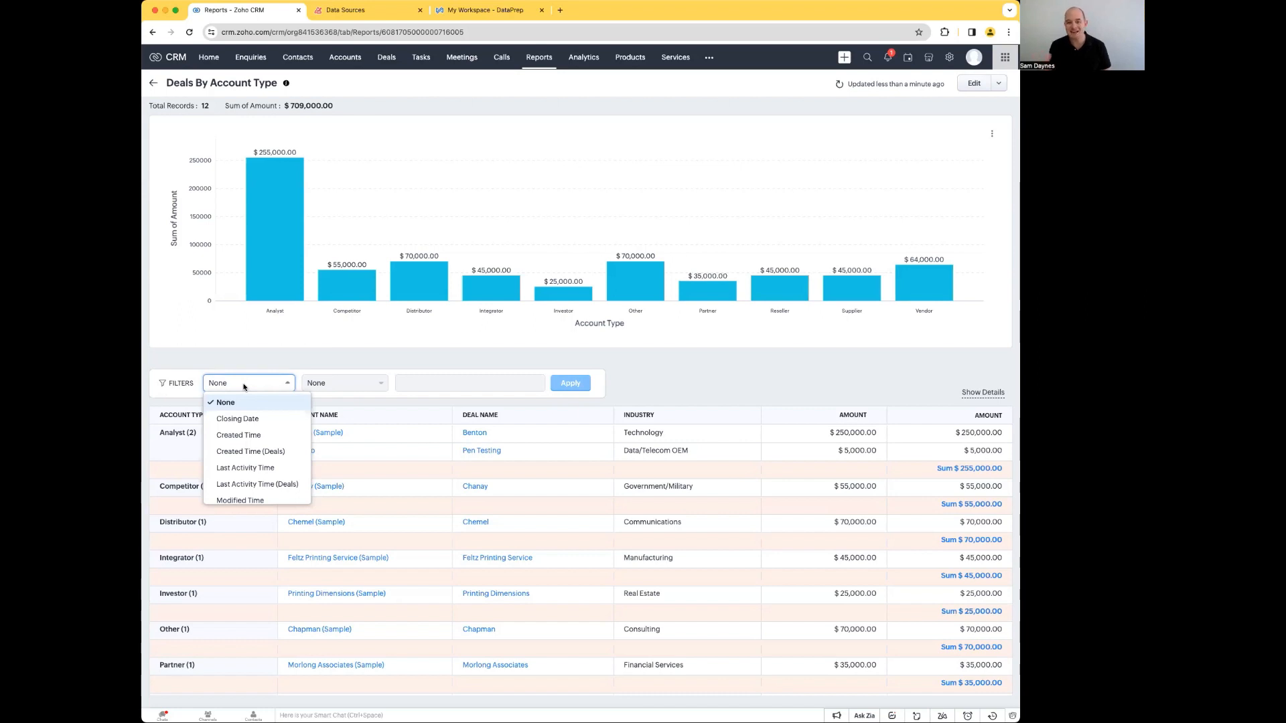
pyautogui.scroll(-1, 250, 458)
pyautogui.scroll(-2, 250, 461)
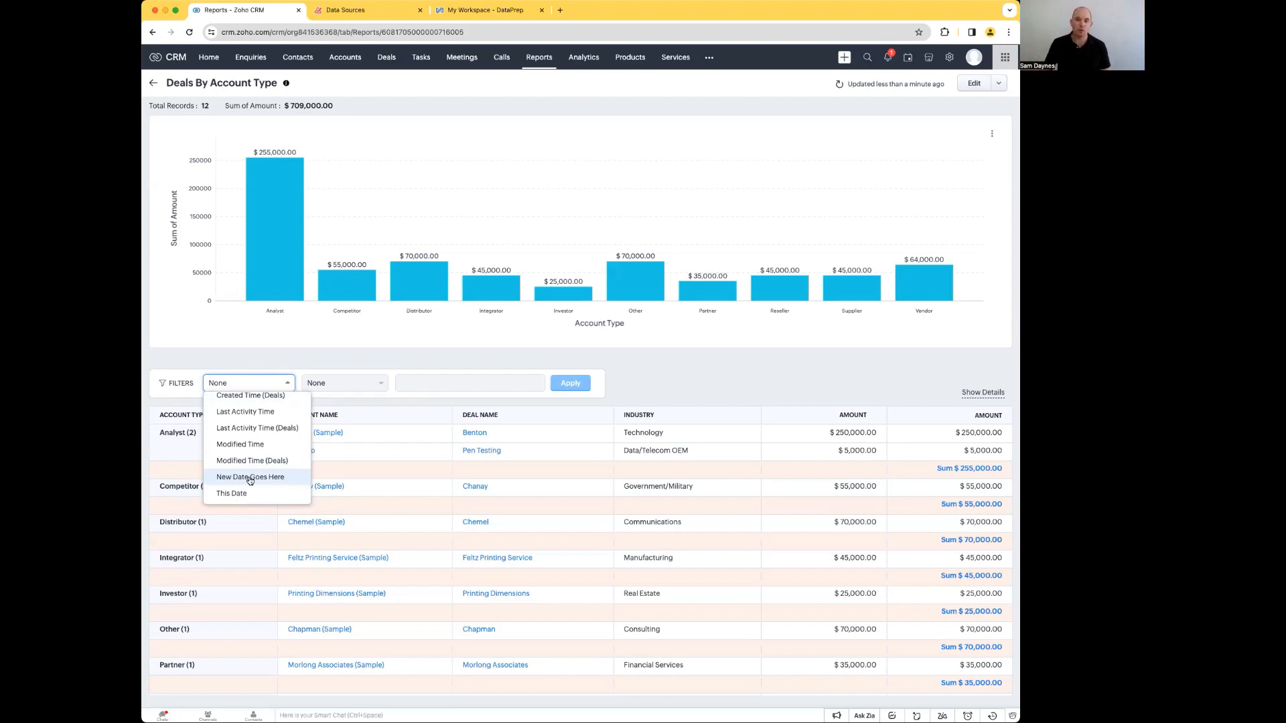
pyautogui.scroll(1, 257, 447)
pyautogui.scroll(3, 258, 447)
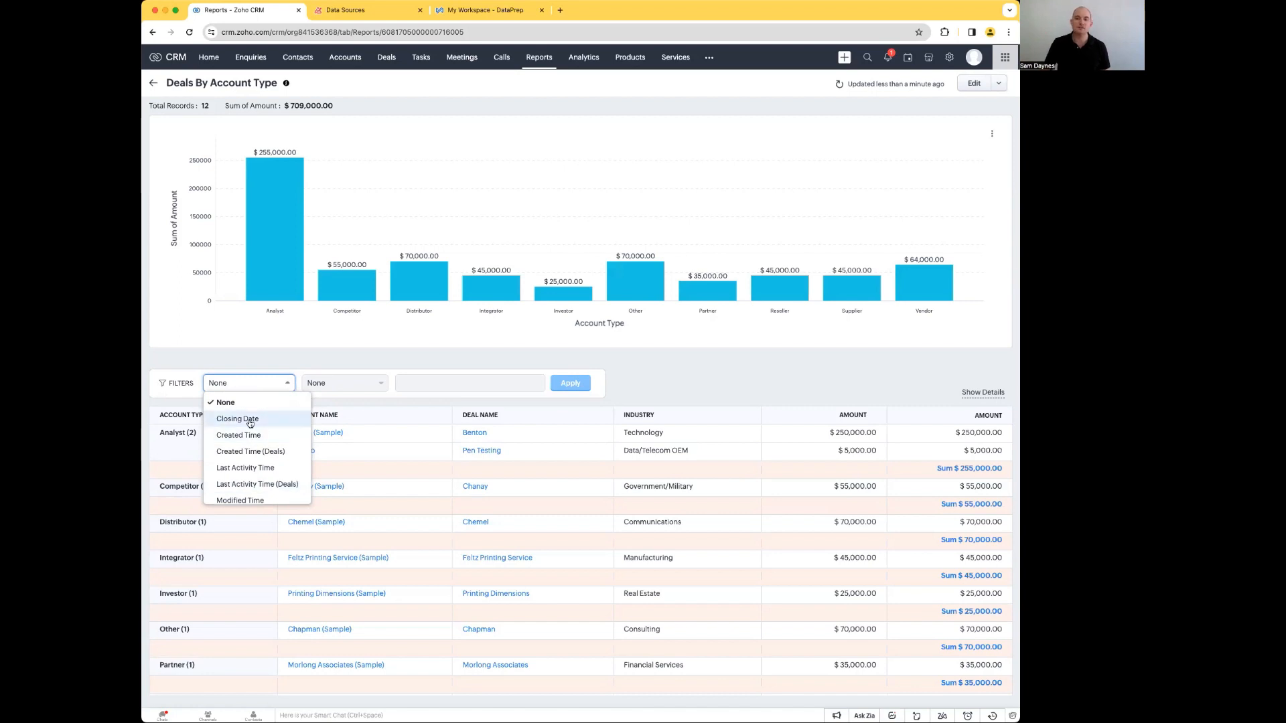
pyautogui.click(241, 435)
pyautogui.click(326, 383)
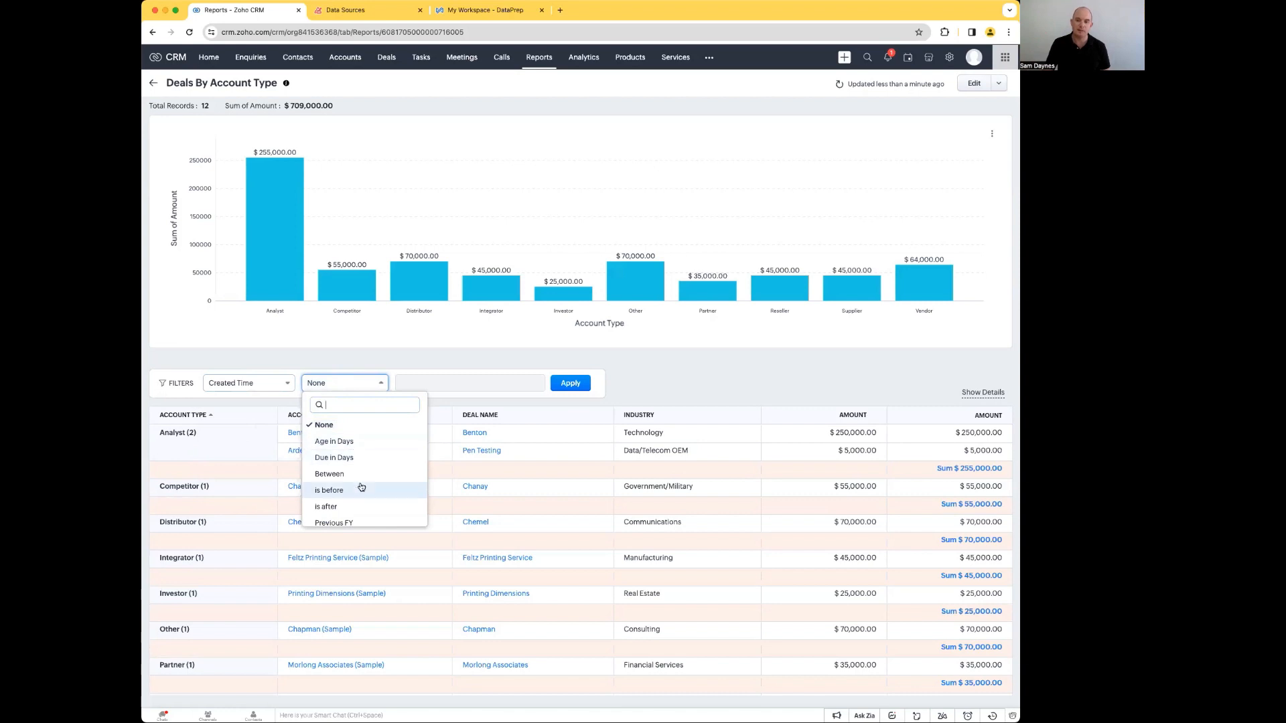
pyautogui.scroll(-2, 355, 504)
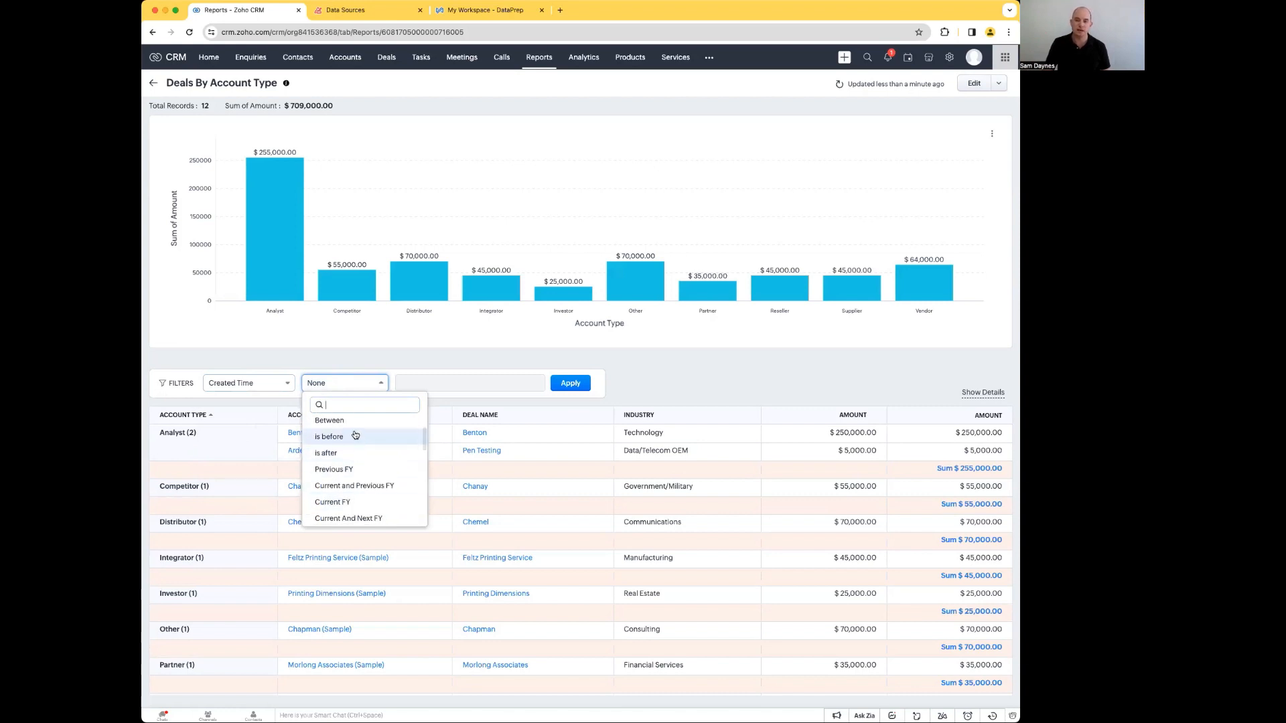
pyautogui.click(353, 422)
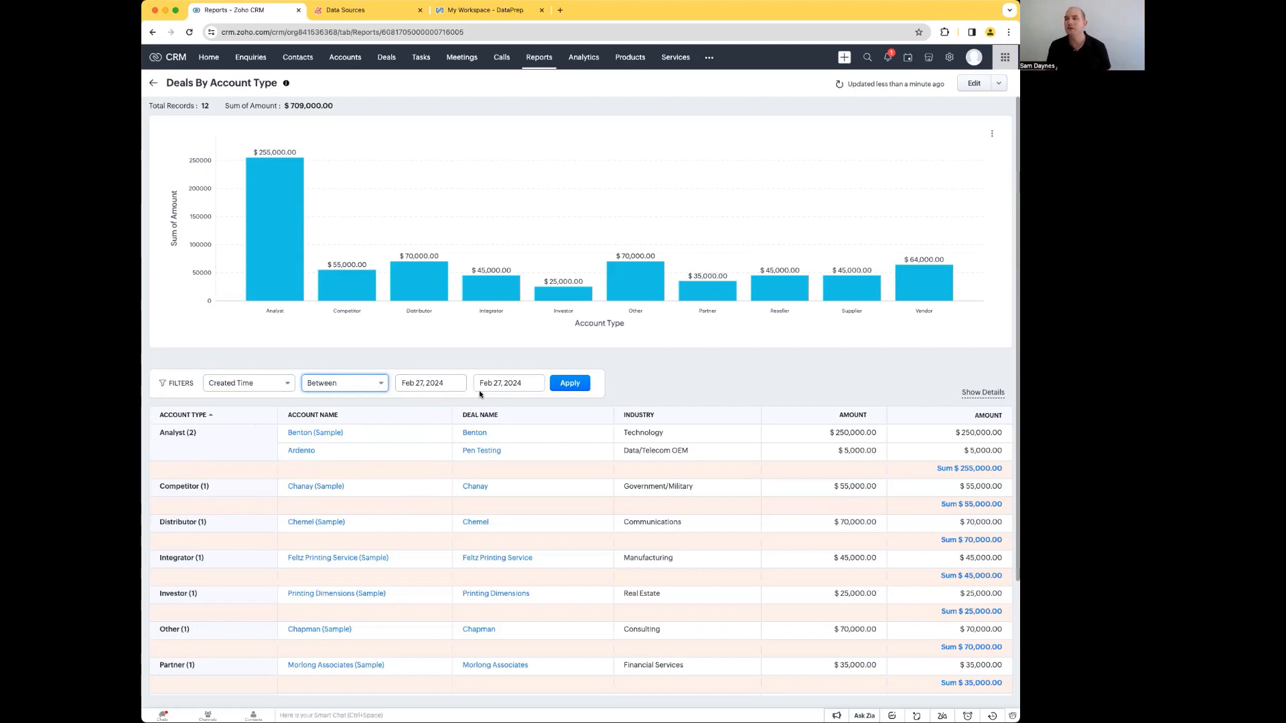
# Step: Edit the Deals By Account Type report and start an advanced filter on the Amount field
pyautogui.click(974, 83)
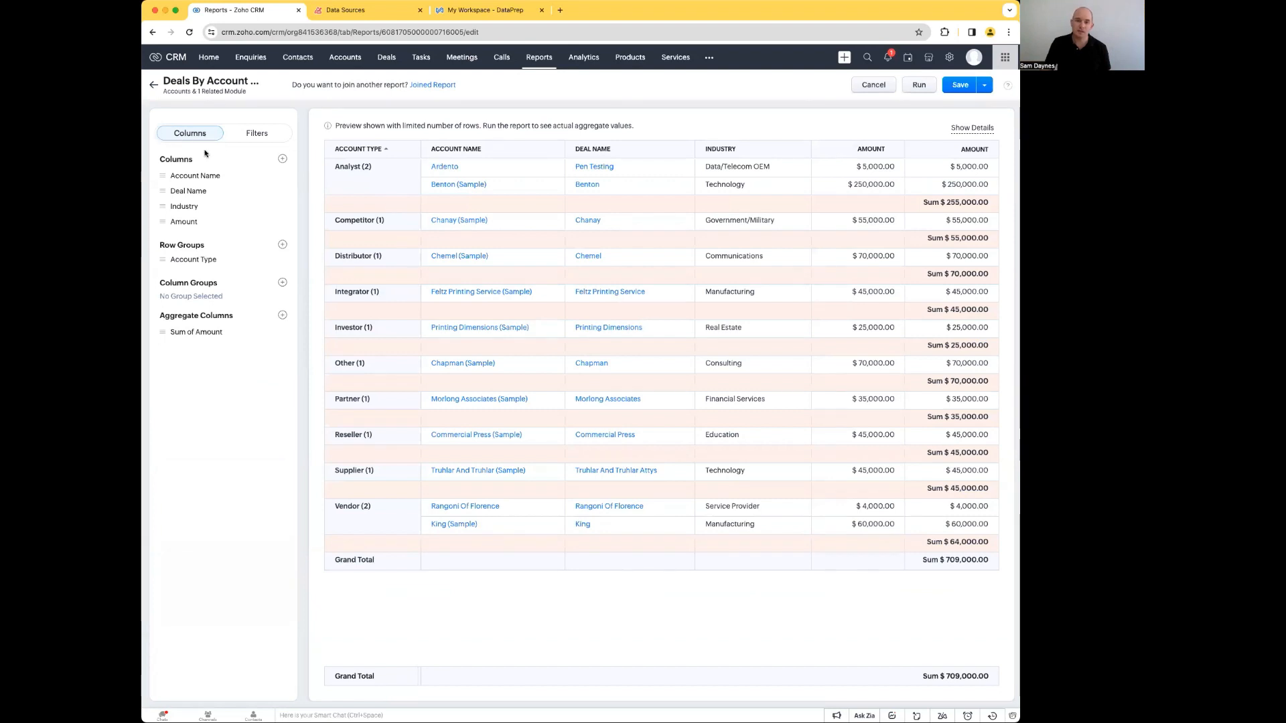
pyautogui.click(263, 134)
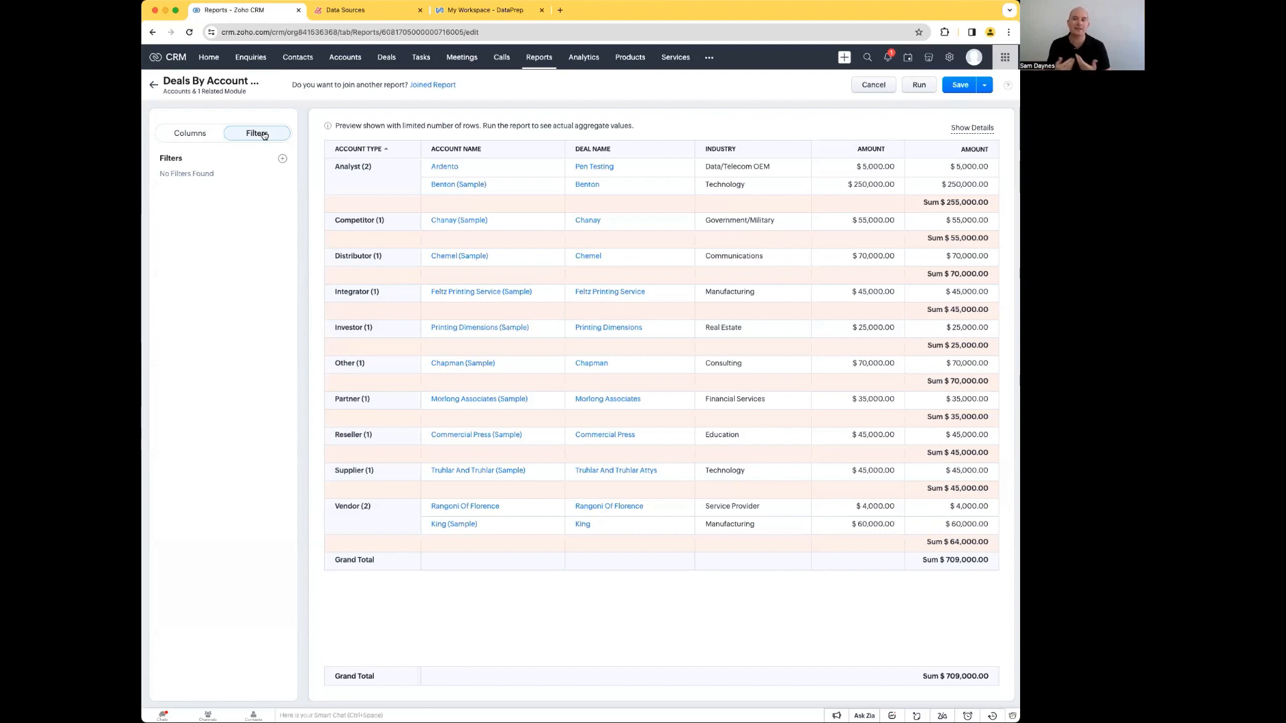
pyautogui.click(282, 159)
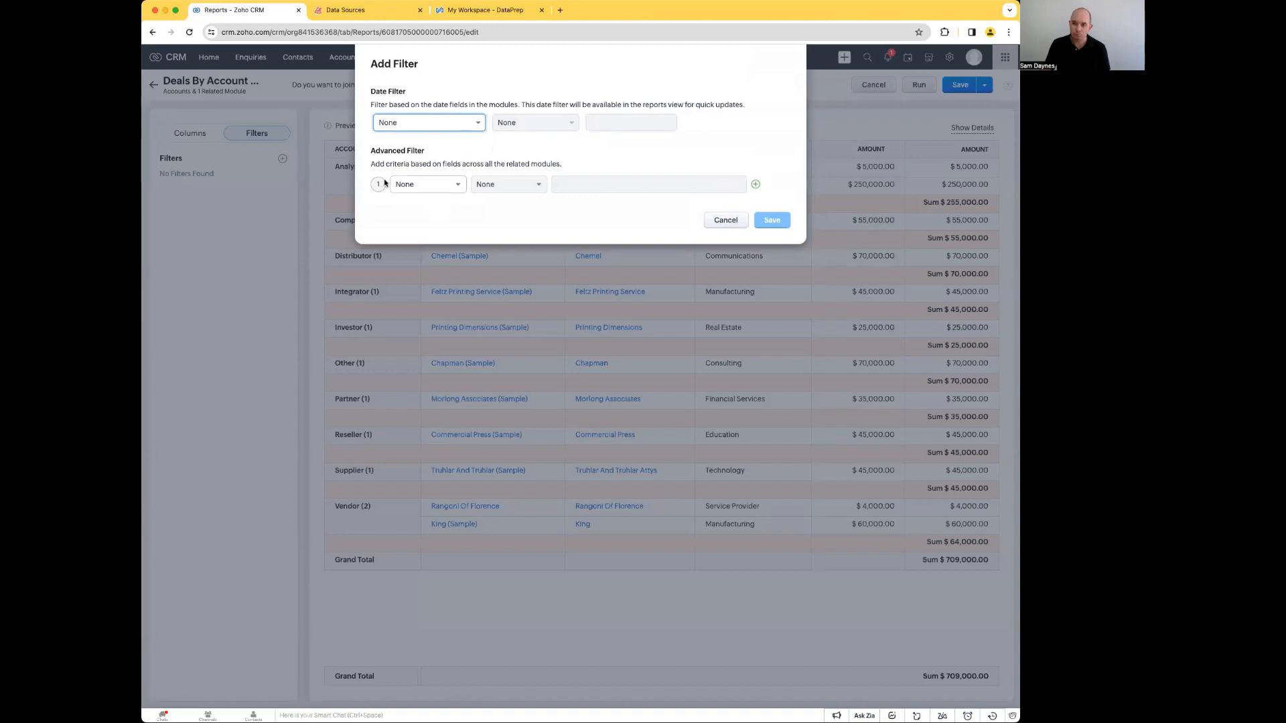
pyautogui.click(439, 184)
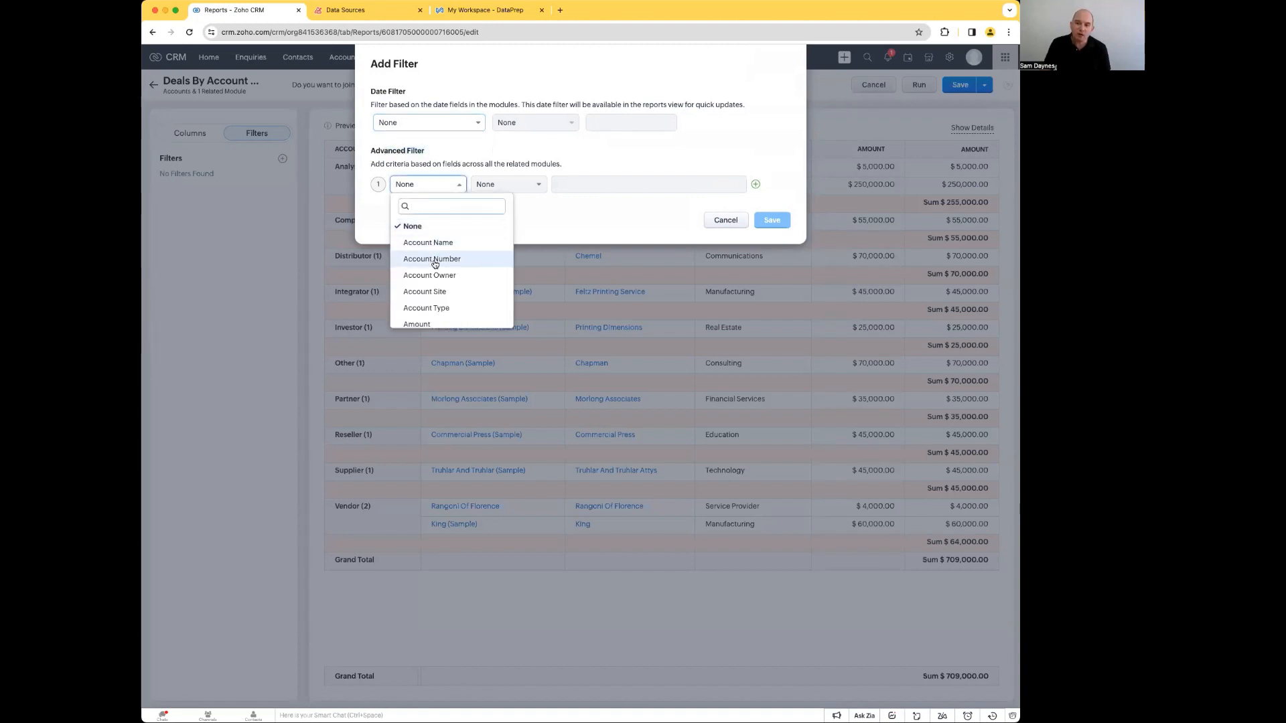
pyautogui.scroll(-5, 435, 299)
pyautogui.scroll(-5, 435, 299)
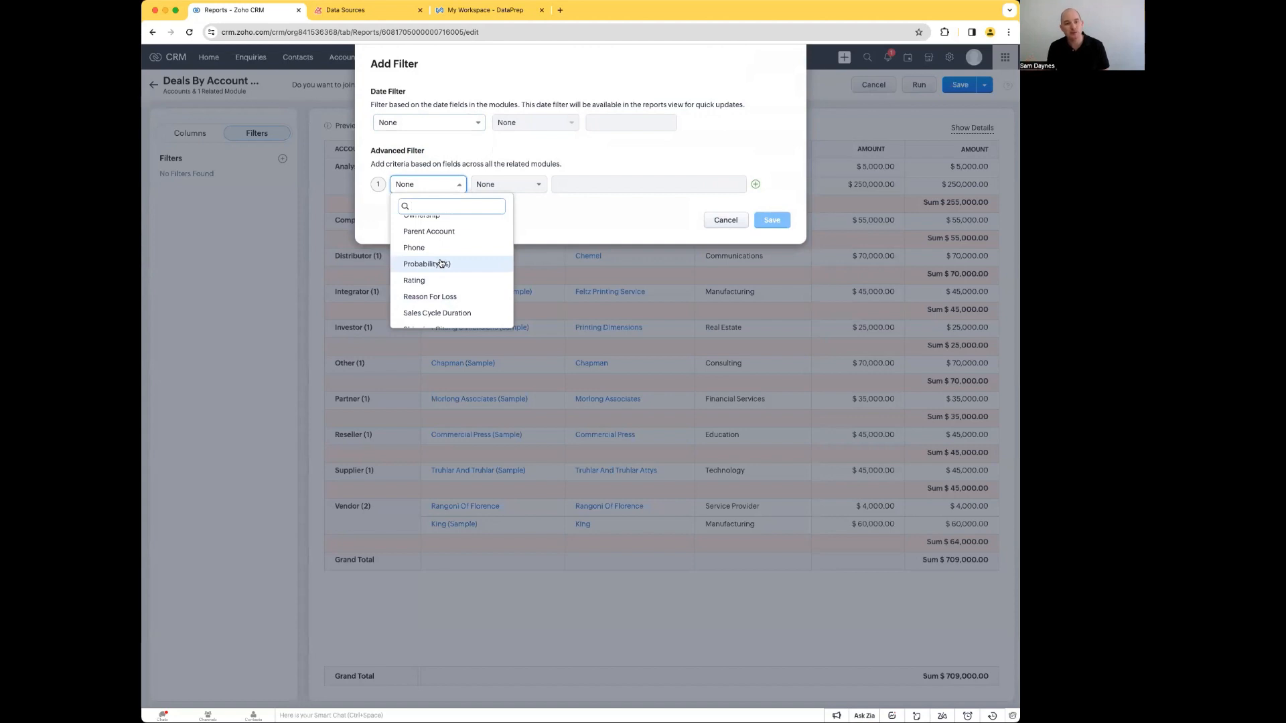
pyautogui.scroll(3, 475, 271)
pyautogui.scroll(10, 446, 270)
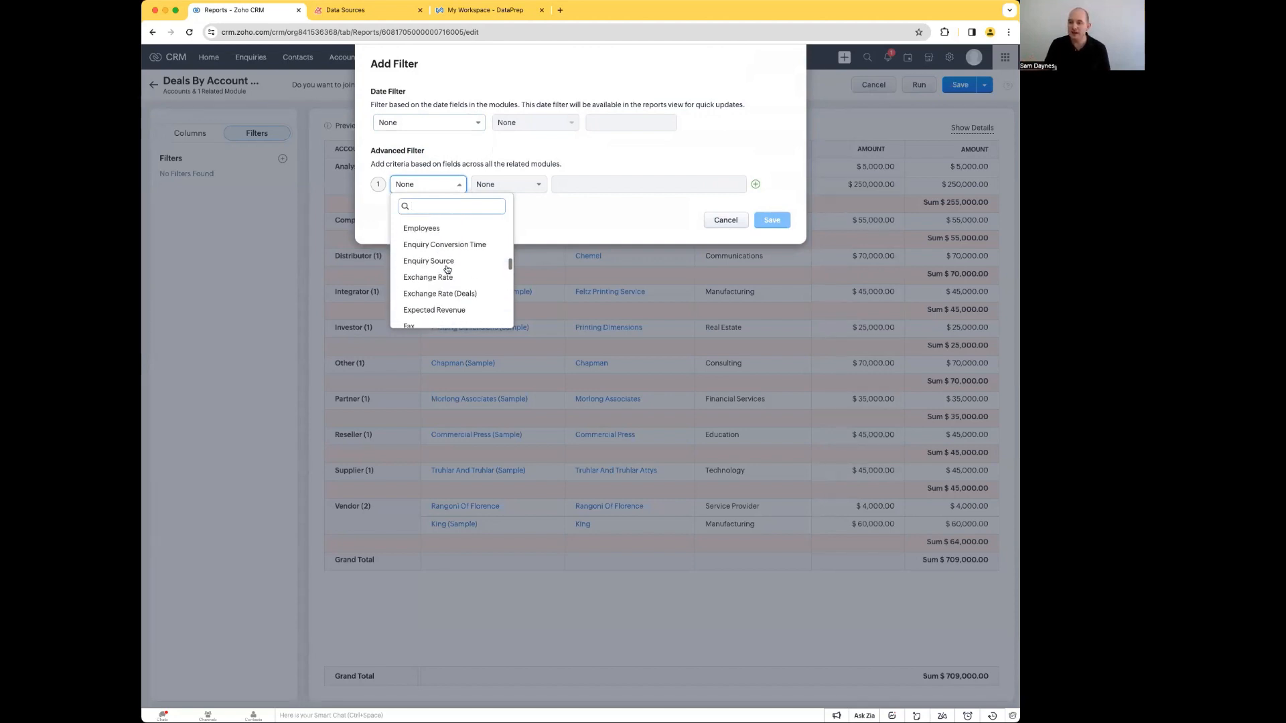
pyautogui.write('amoun')
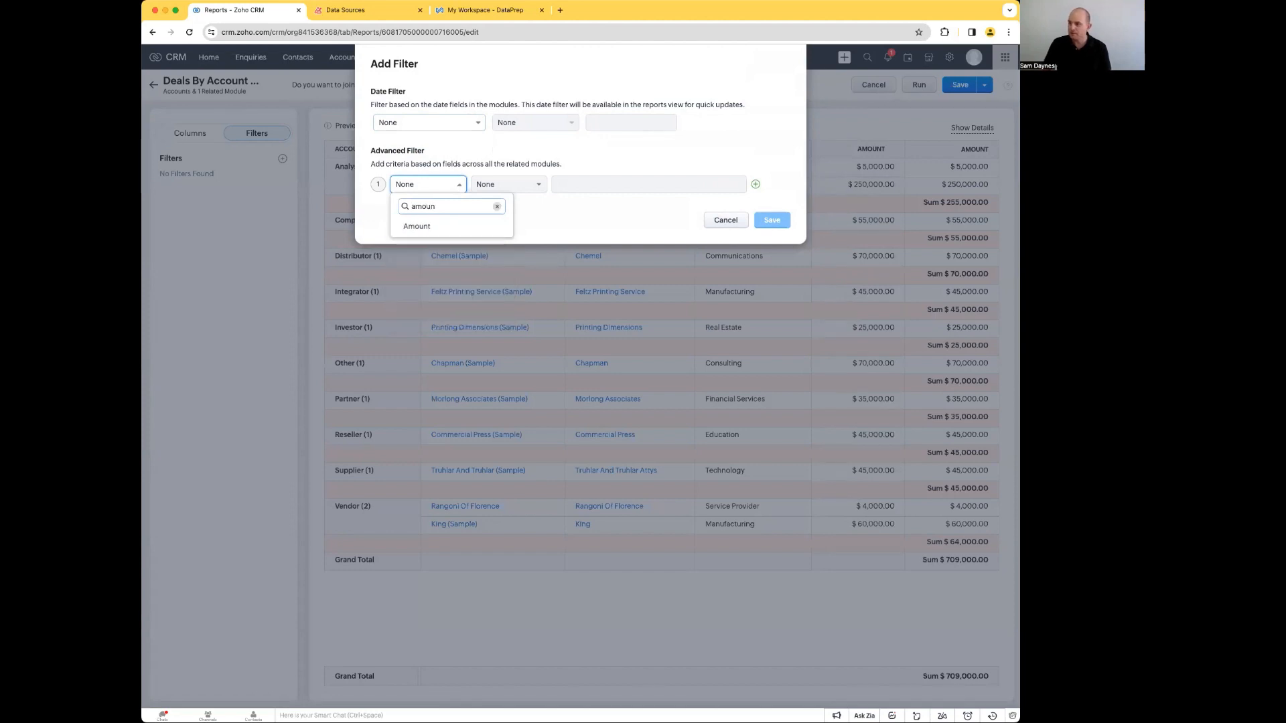
pyautogui.click(429, 226)
# Step: Set the Amount filter's condition to greater than AUD 50000 and save the filter
pyautogui.click(510, 185)
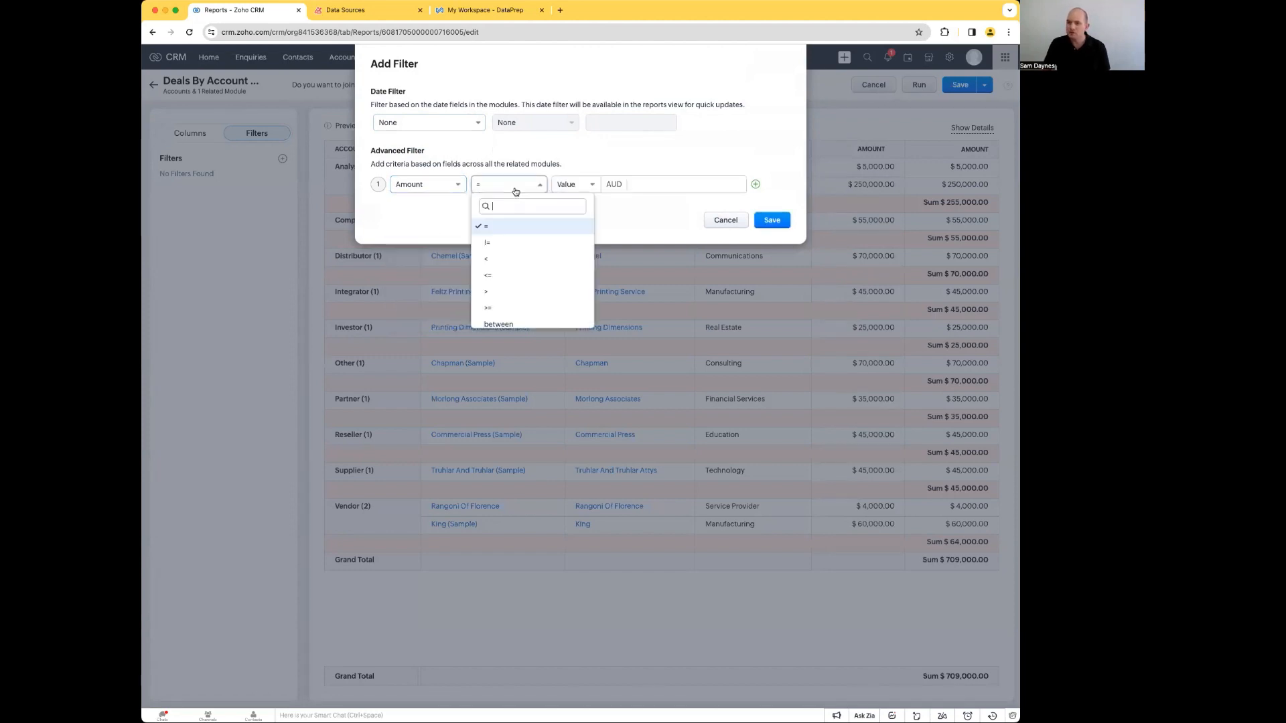
pyautogui.click(512, 292)
pyautogui.click(661, 186)
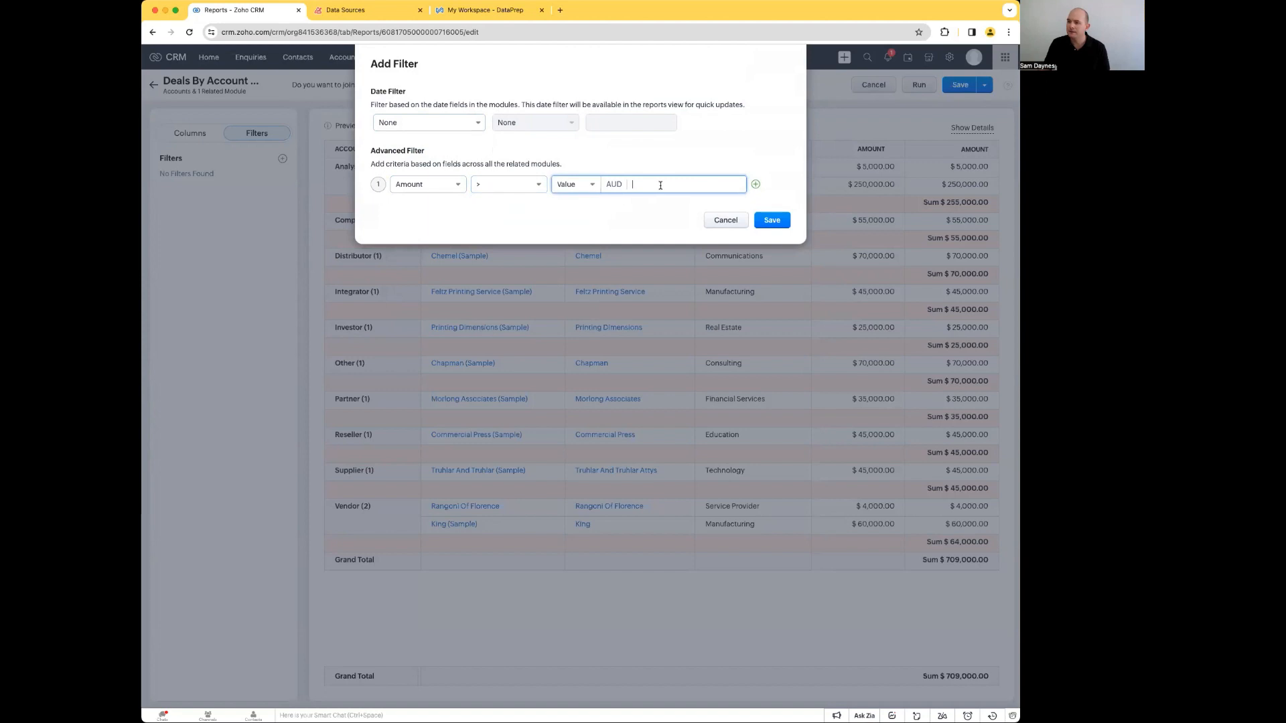
pyautogui.write('50000')
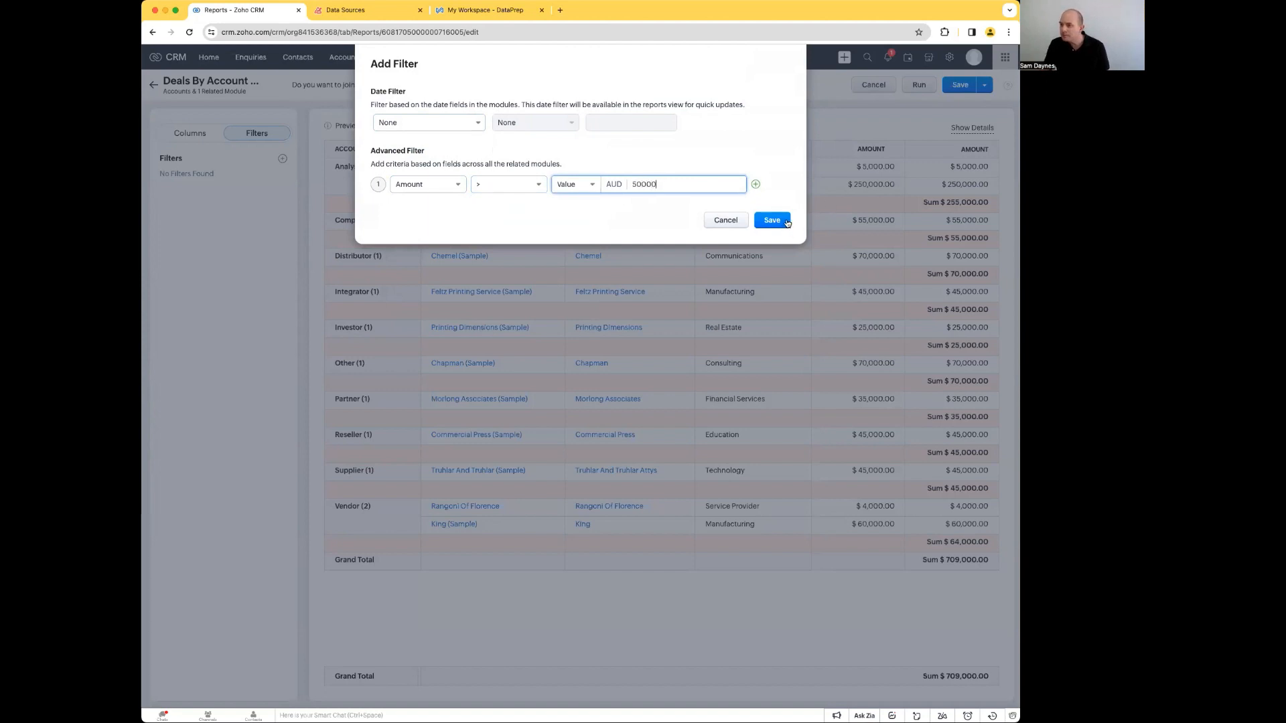
pyautogui.click(775, 221)
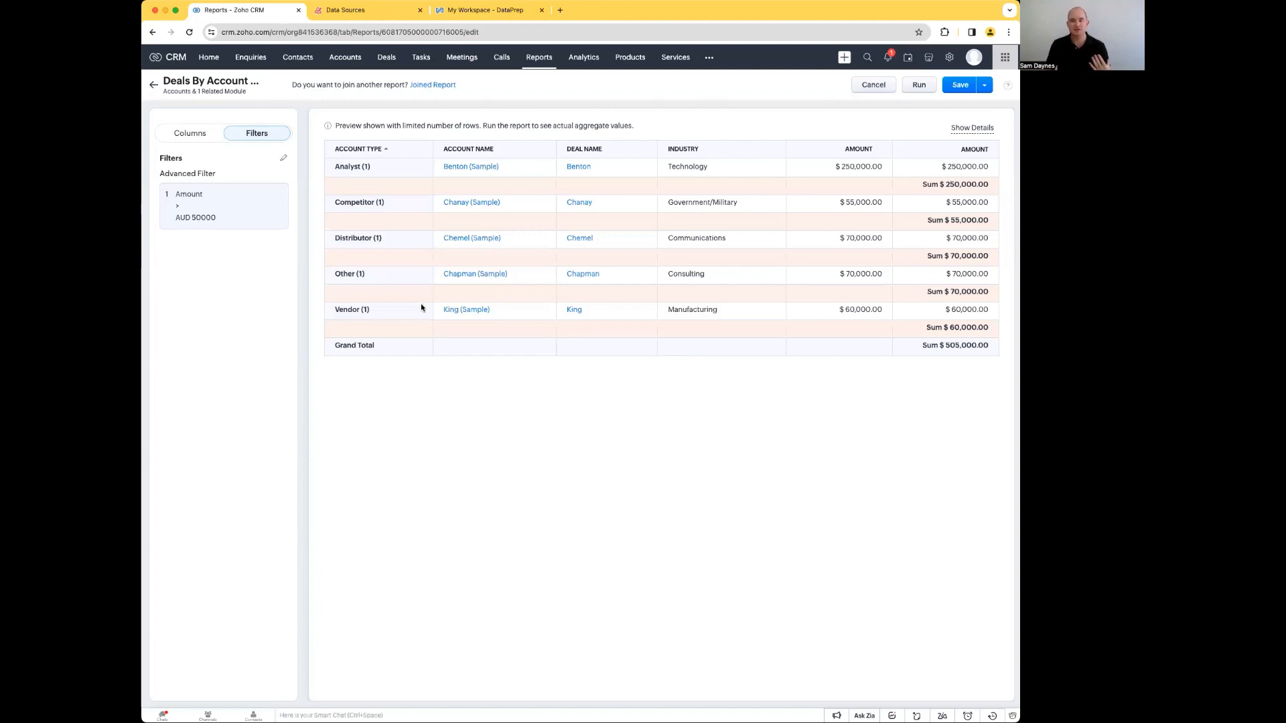
# Step: Review the aggregate columns available for the Accounts and Deals modules, and leave the selection as it is
pyautogui.click(193, 134)
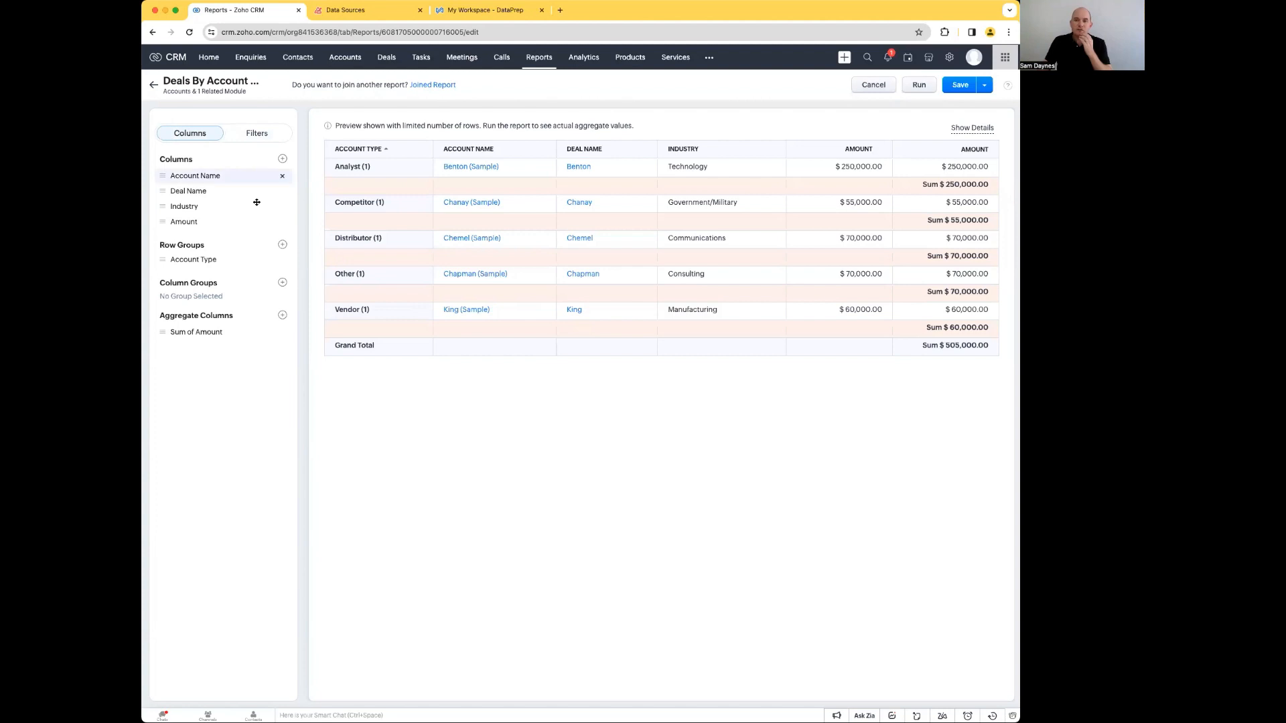
pyautogui.click(282, 315)
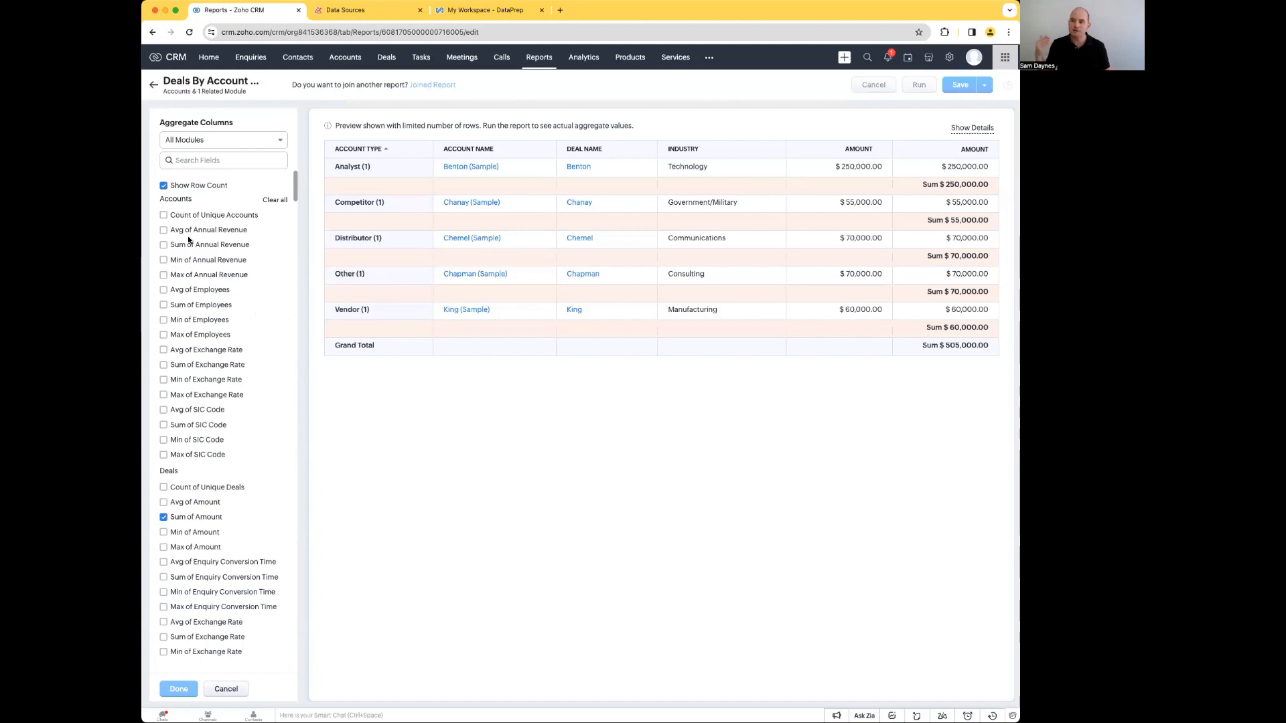
pyautogui.scroll(-6, 193, 452)
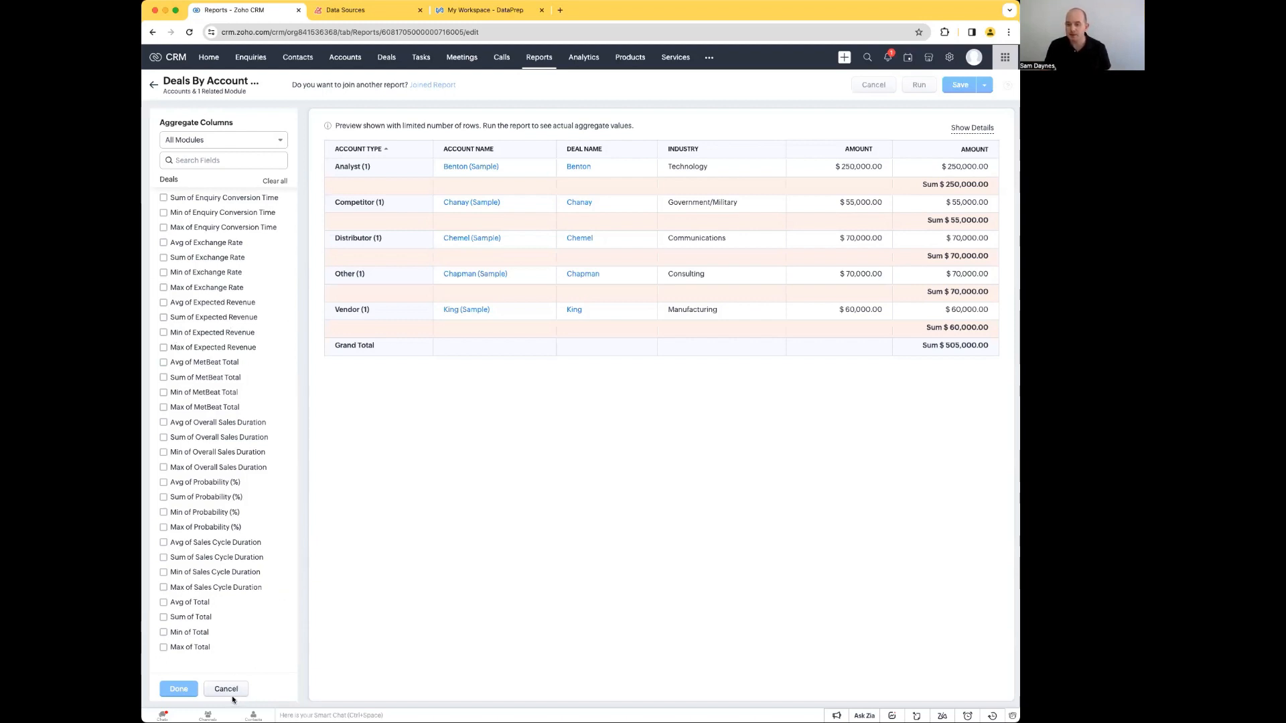
pyautogui.scroll(8, 221, 261)
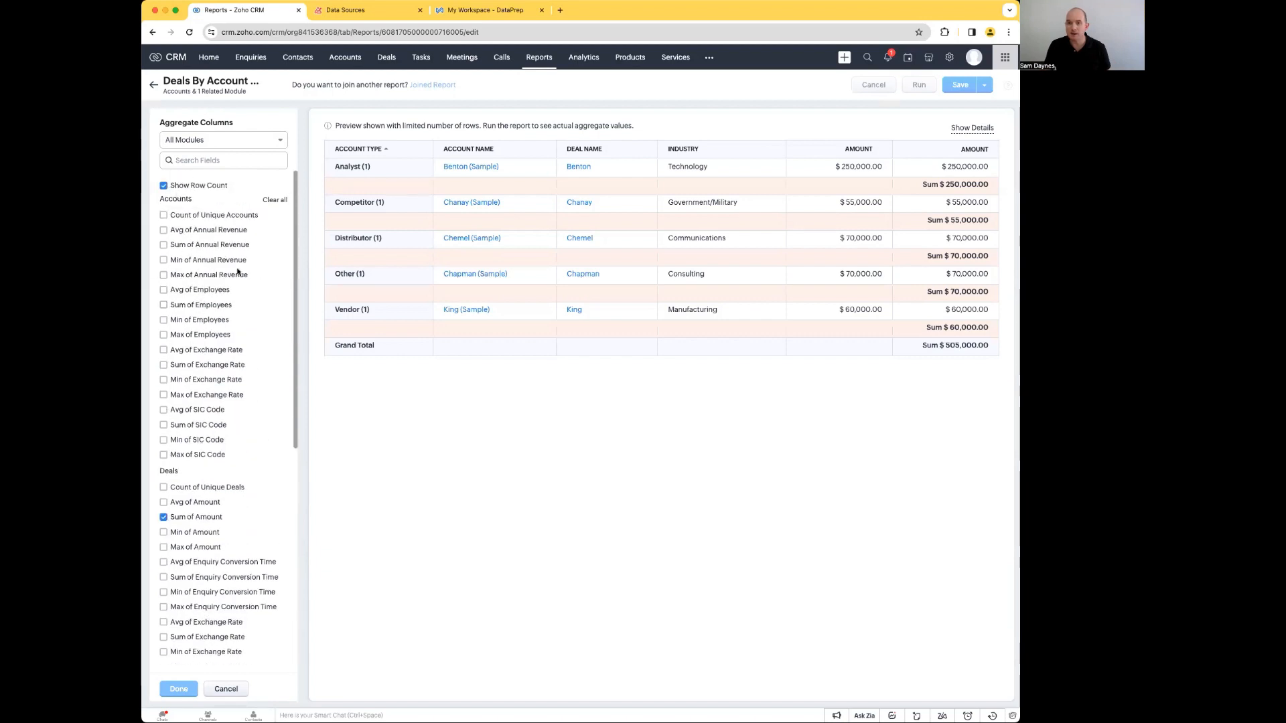
pyautogui.click(241, 690)
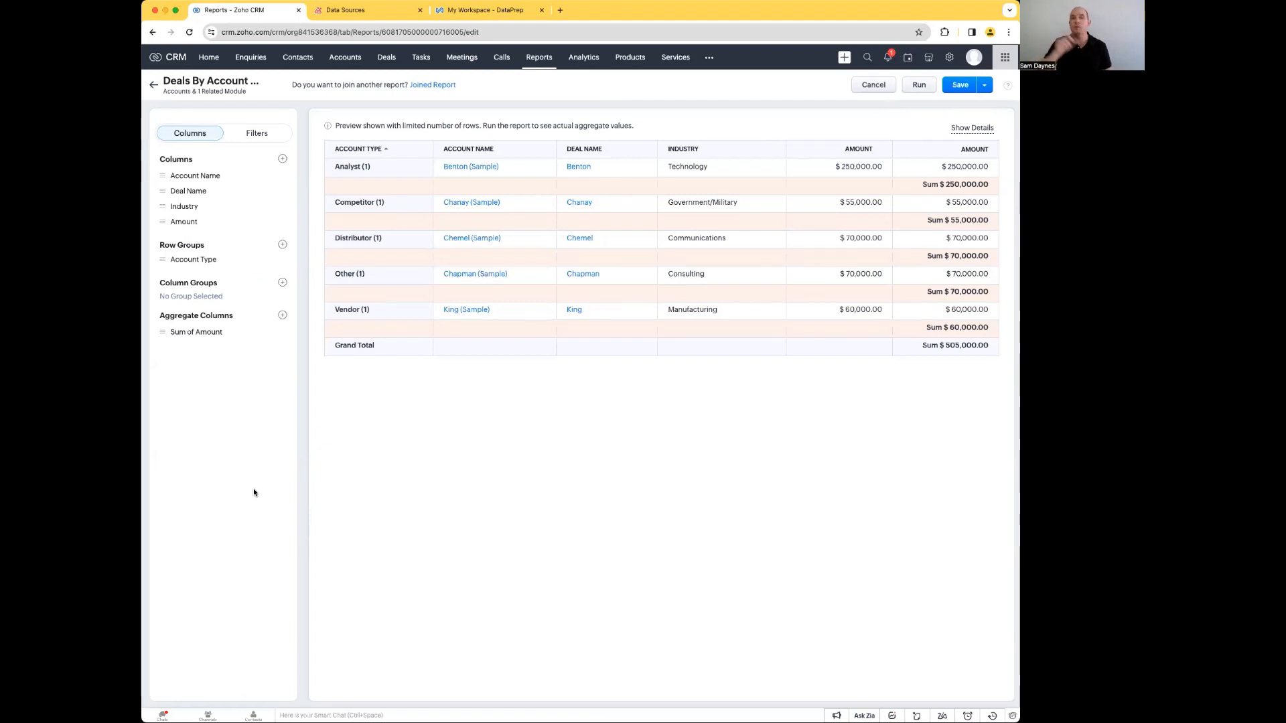
# Step: Leave the report editor for Analytics, discarding the unsaved changes, and start a quick chart component on the Deal Insights dashboard
pyautogui.click(568, 61)
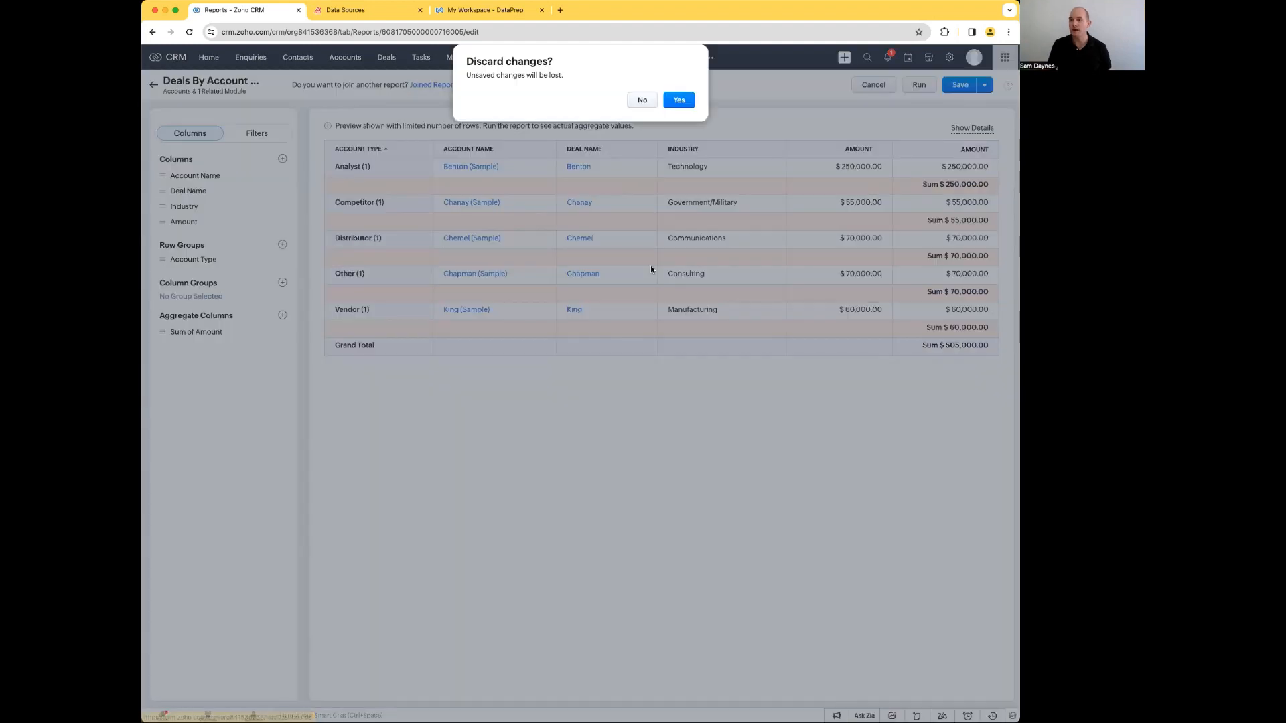
pyautogui.click(677, 102)
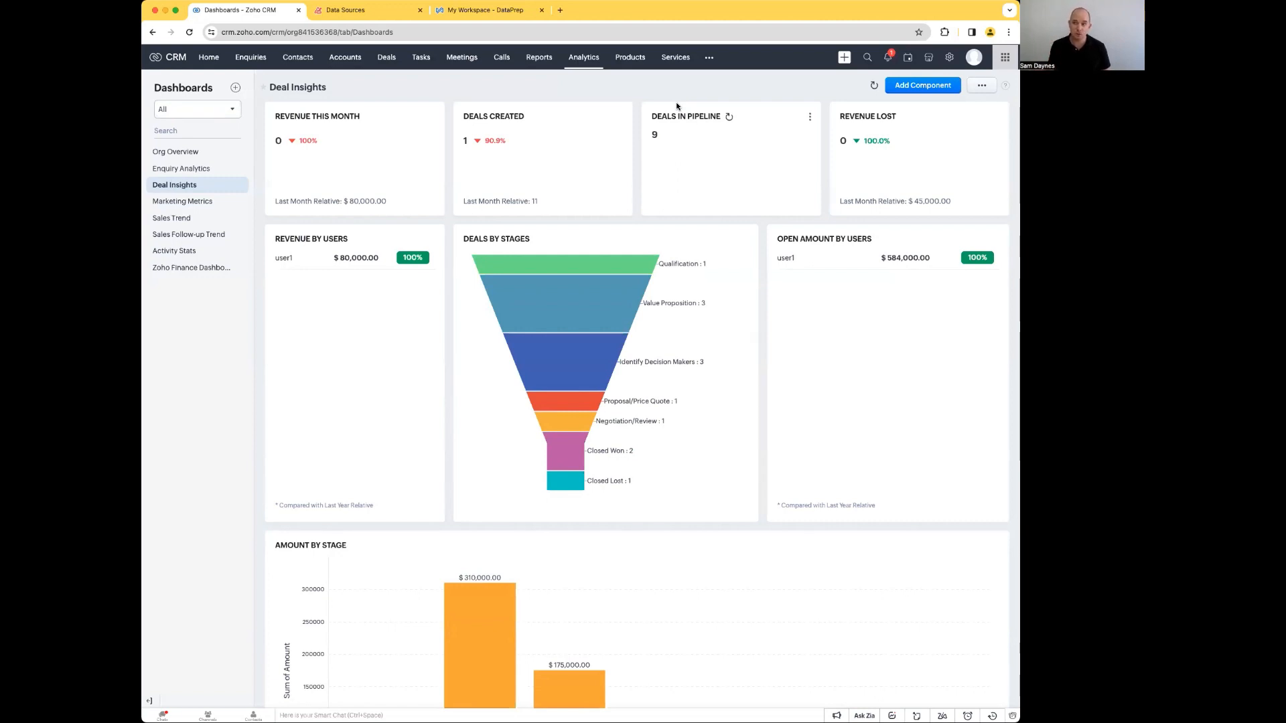
pyautogui.click(928, 94)
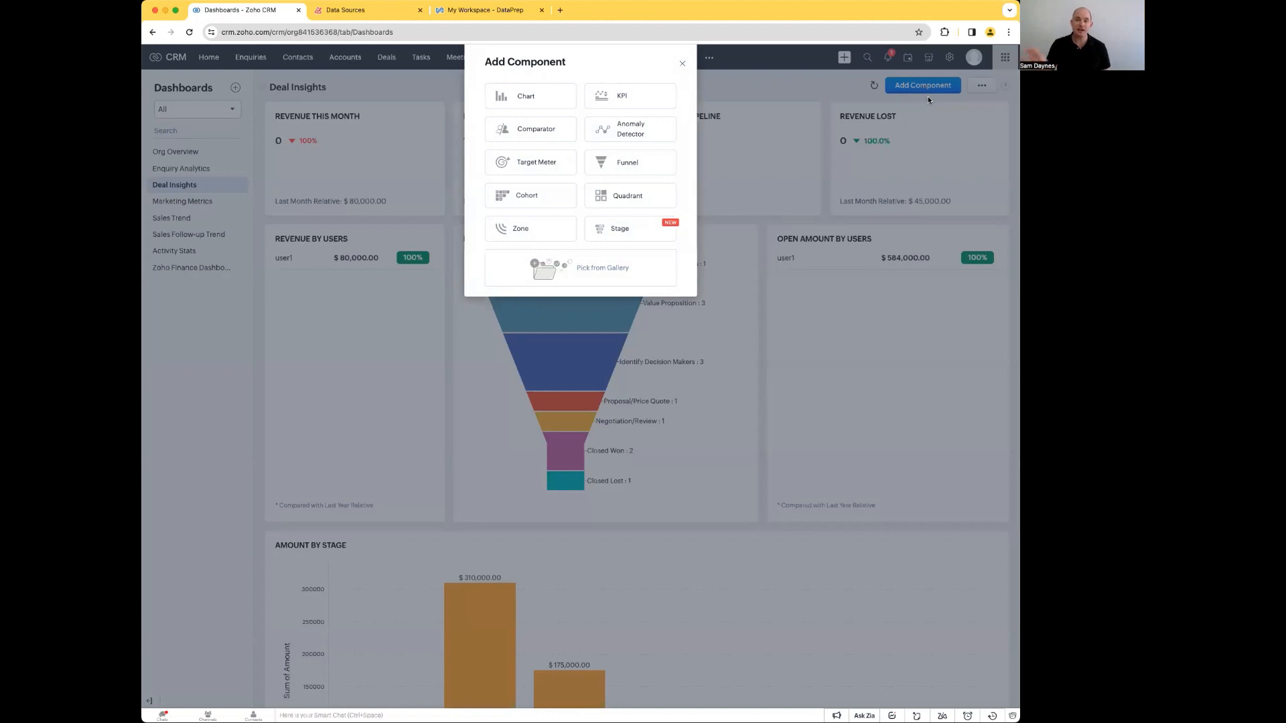
pyautogui.click(536, 102)
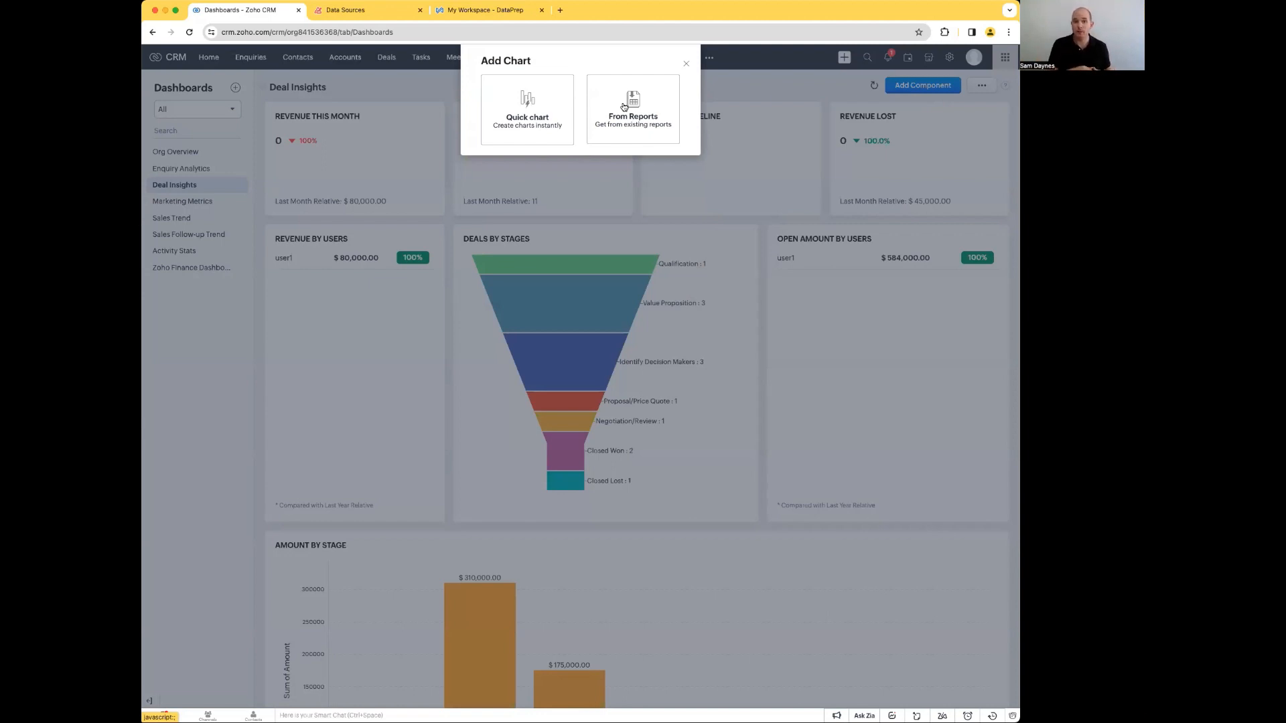
pyautogui.click(556, 132)
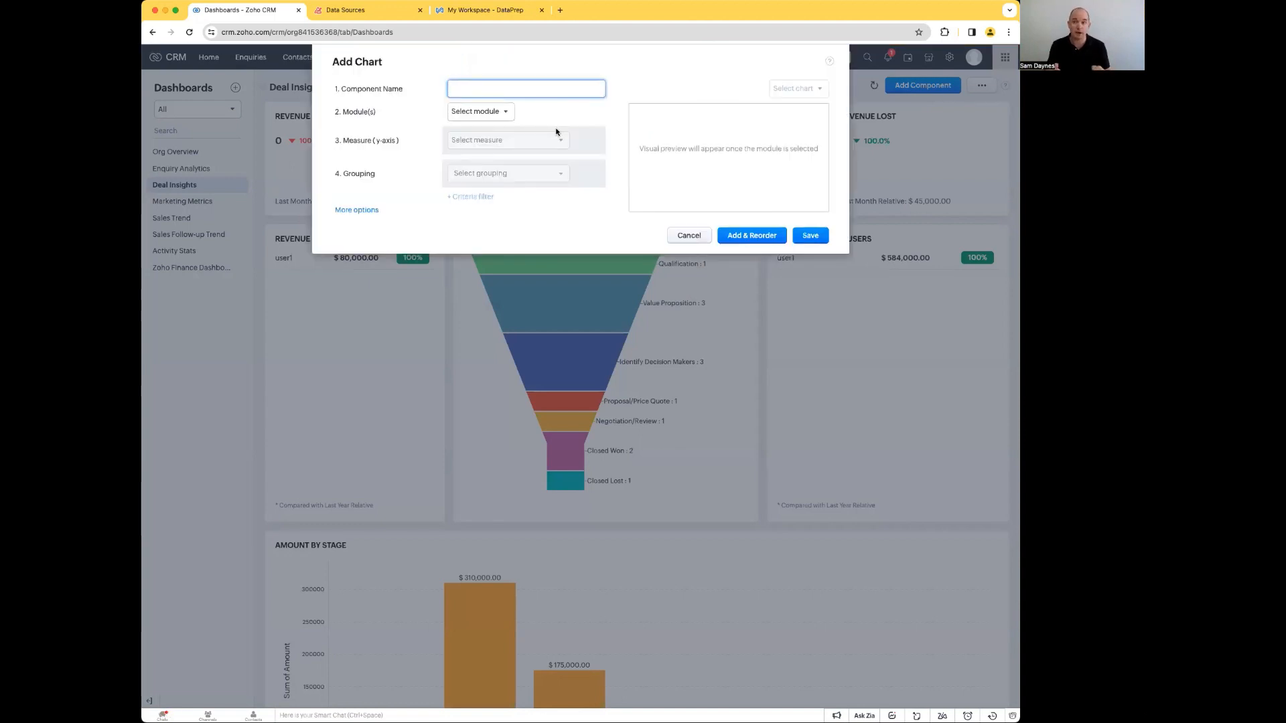
# Step: Name the chart component "Deals By Account" and base it on the Accounts module with Deals as the related module
pyautogui.write('Deals By Accou')
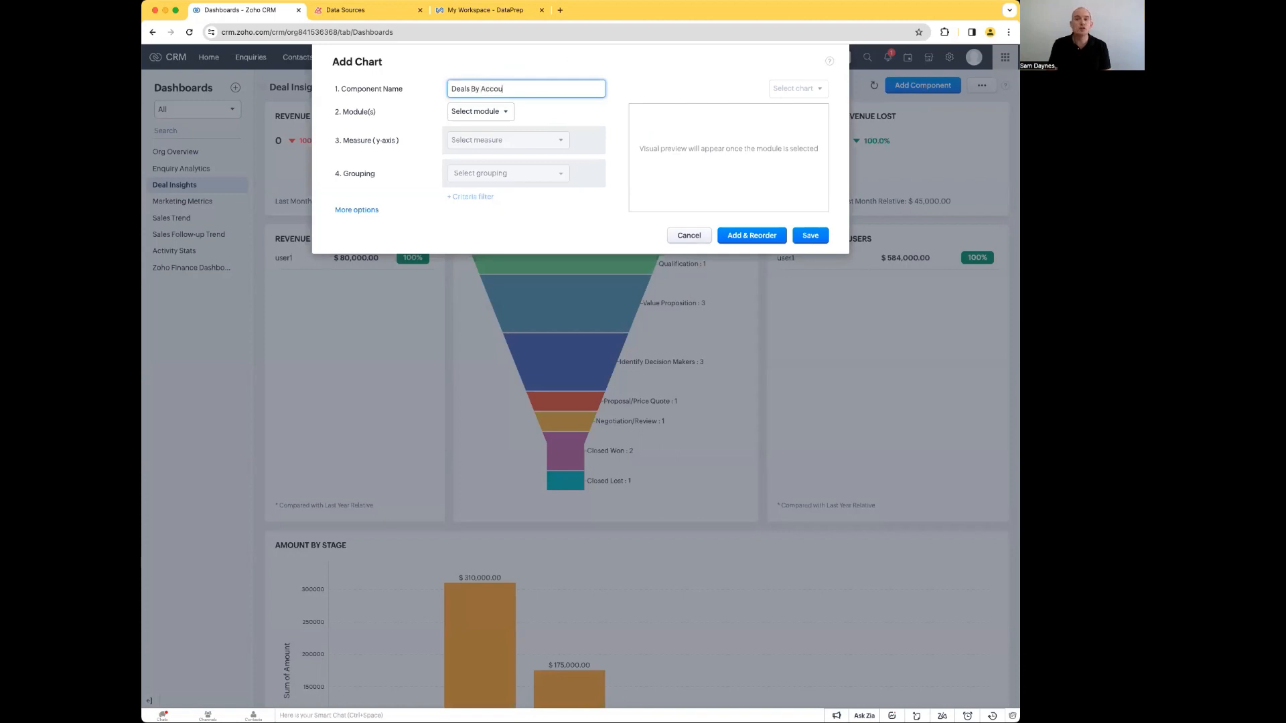
pyautogui.write('nt')
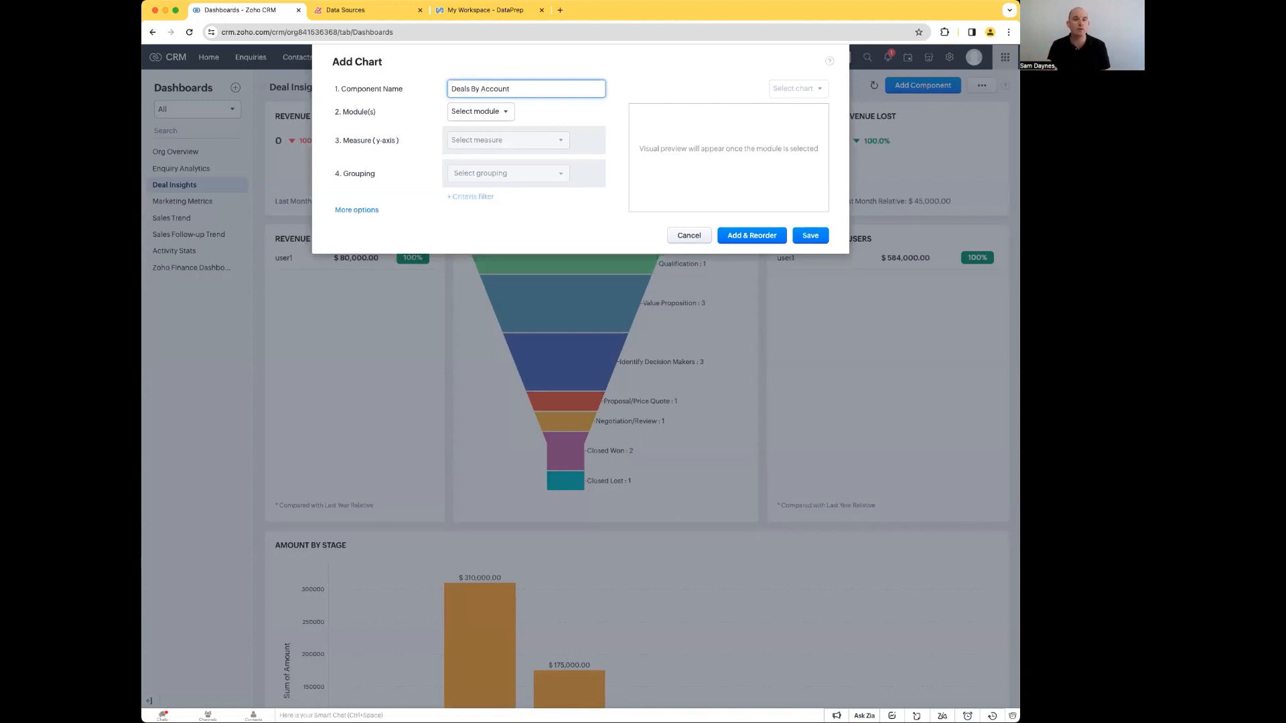
pyautogui.click(504, 112)
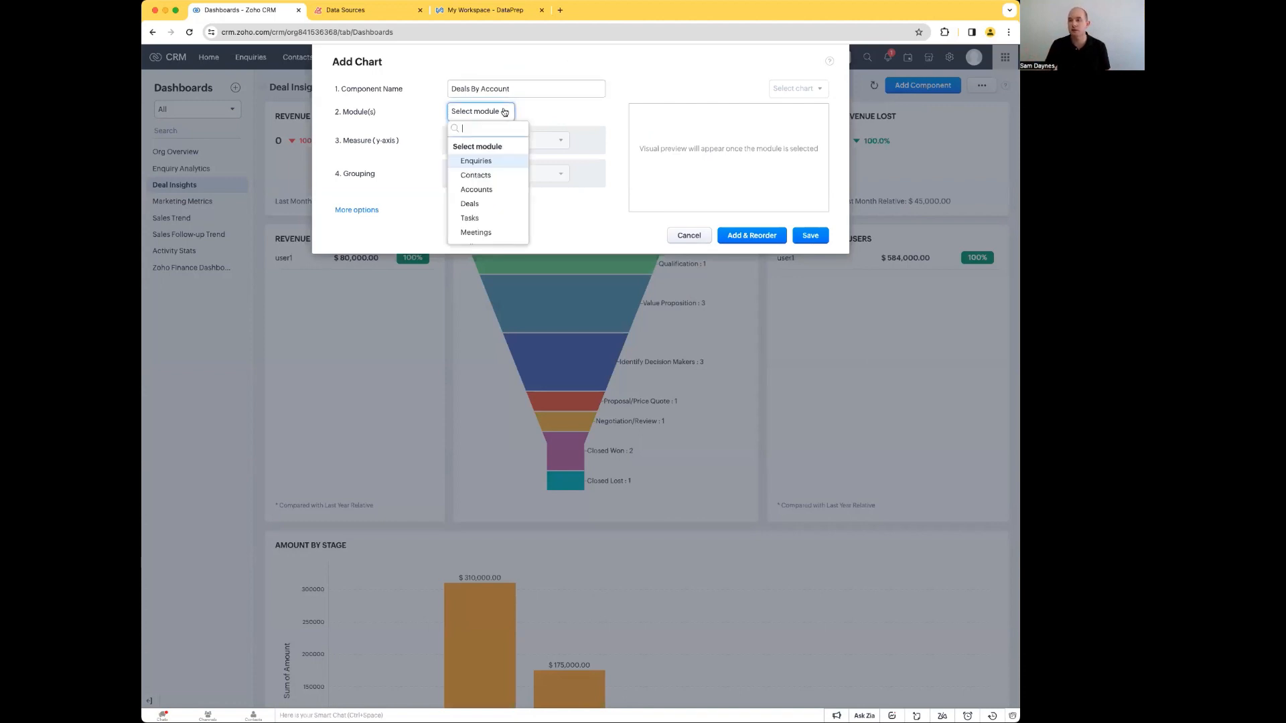
pyautogui.click(483, 190)
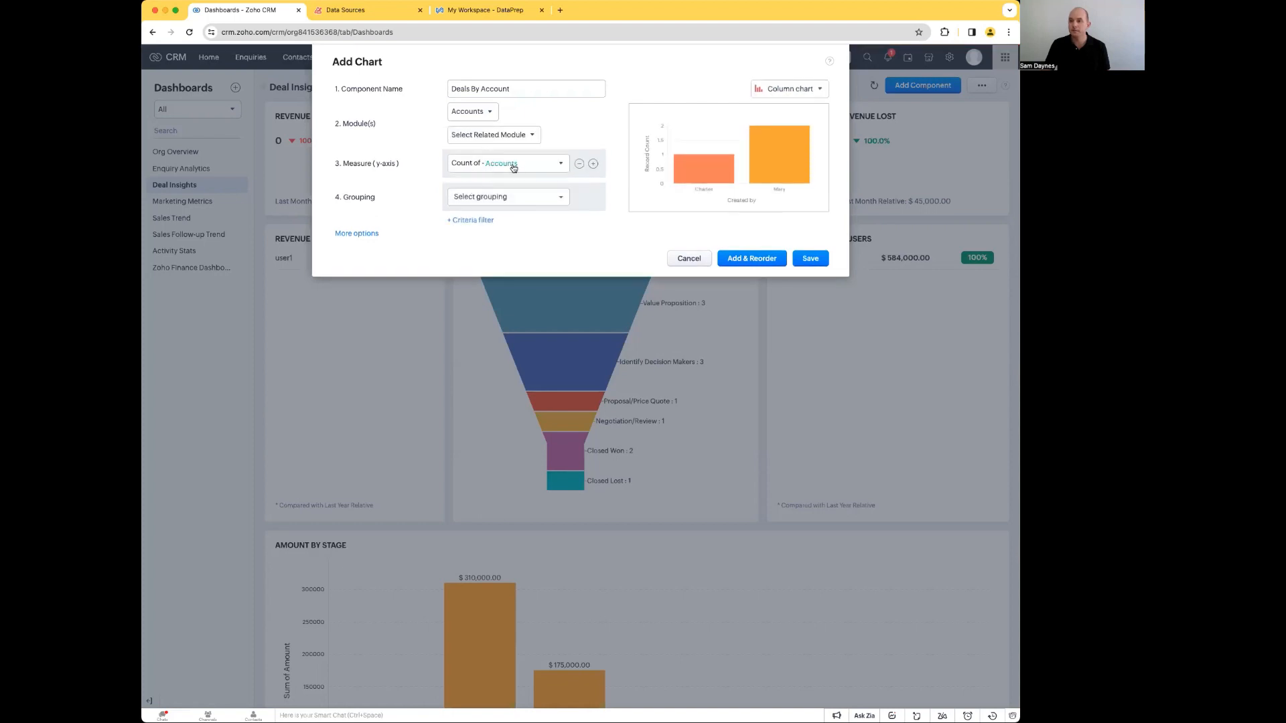
pyautogui.click(481, 114)
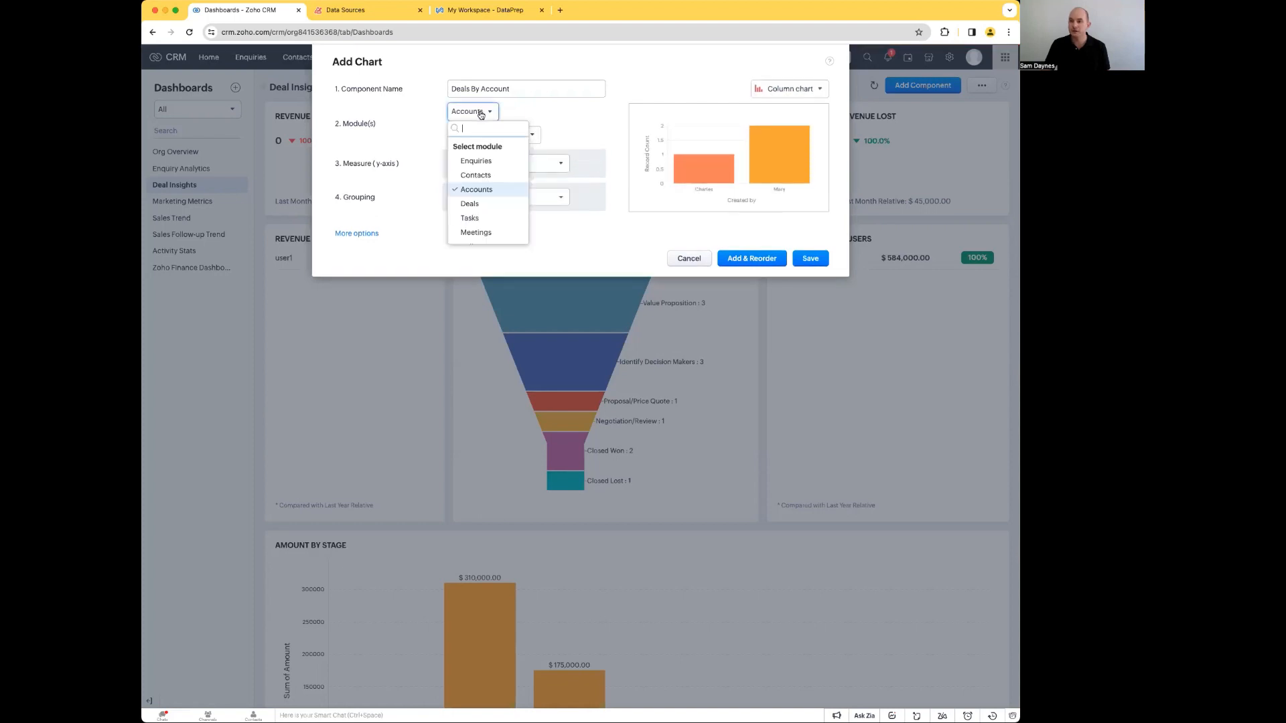
pyautogui.click(534, 134)
pyautogui.click(504, 202)
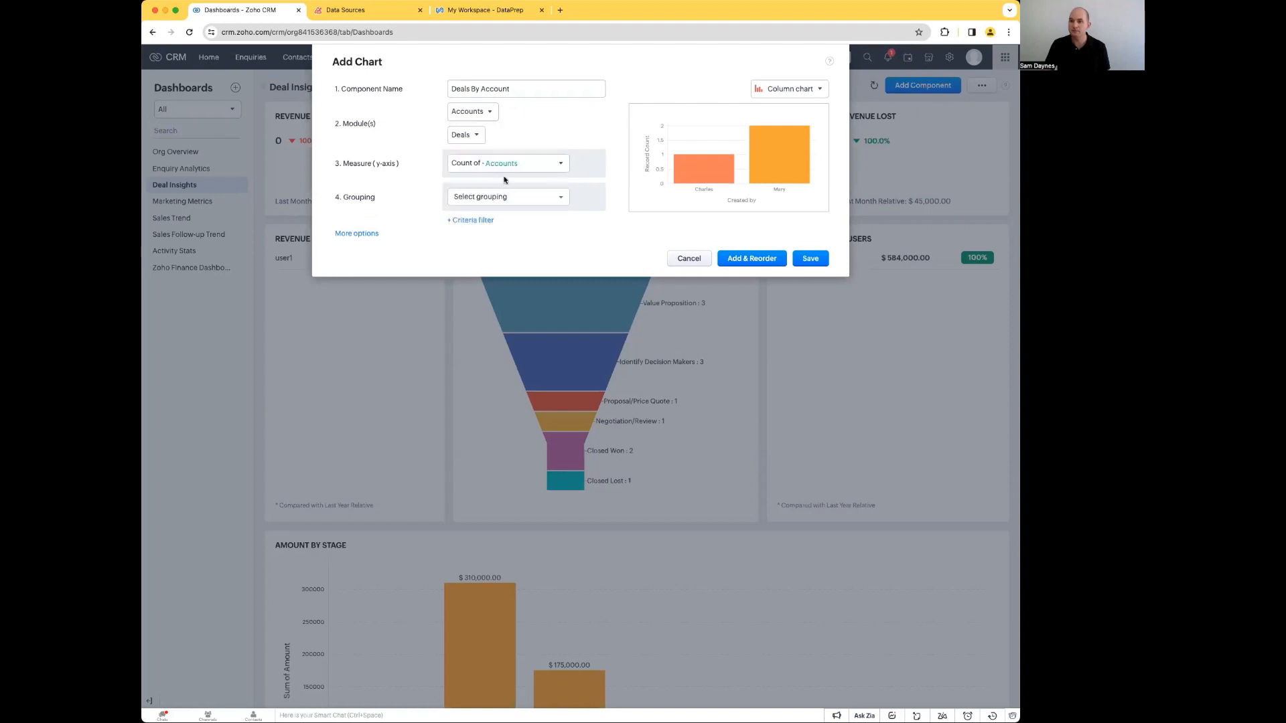
# Step: Set the chart's y-axis measure to Sum of Amount from Deals
pyautogui.click(507, 167)
pyautogui.scroll(-5, 512, 256)
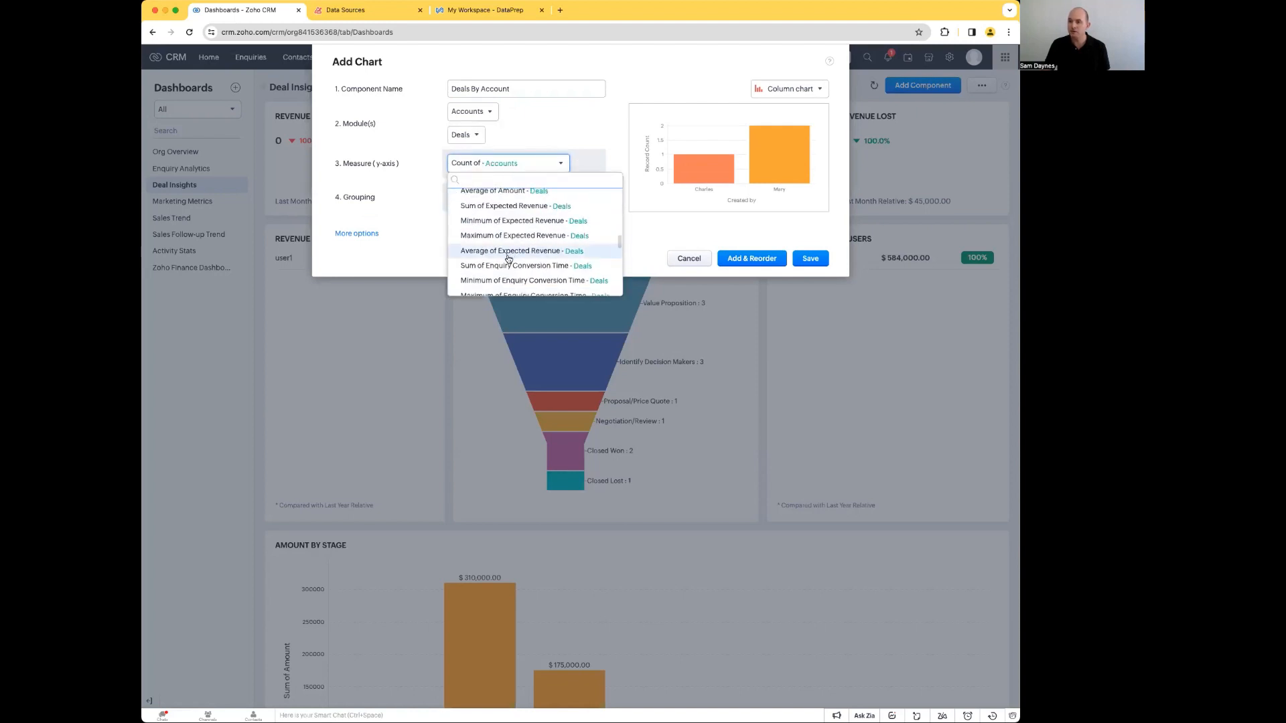
pyautogui.scroll(2, 518, 234)
pyautogui.scroll(3, 517, 236)
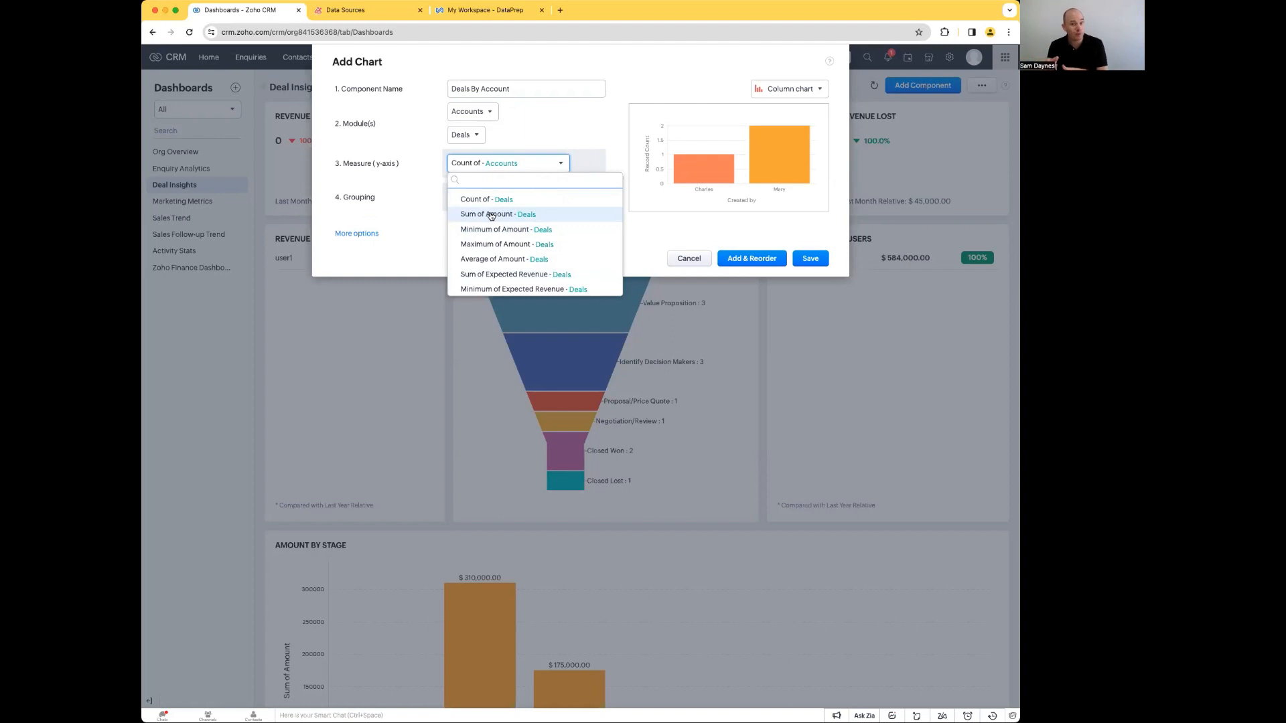
pyautogui.click(491, 215)
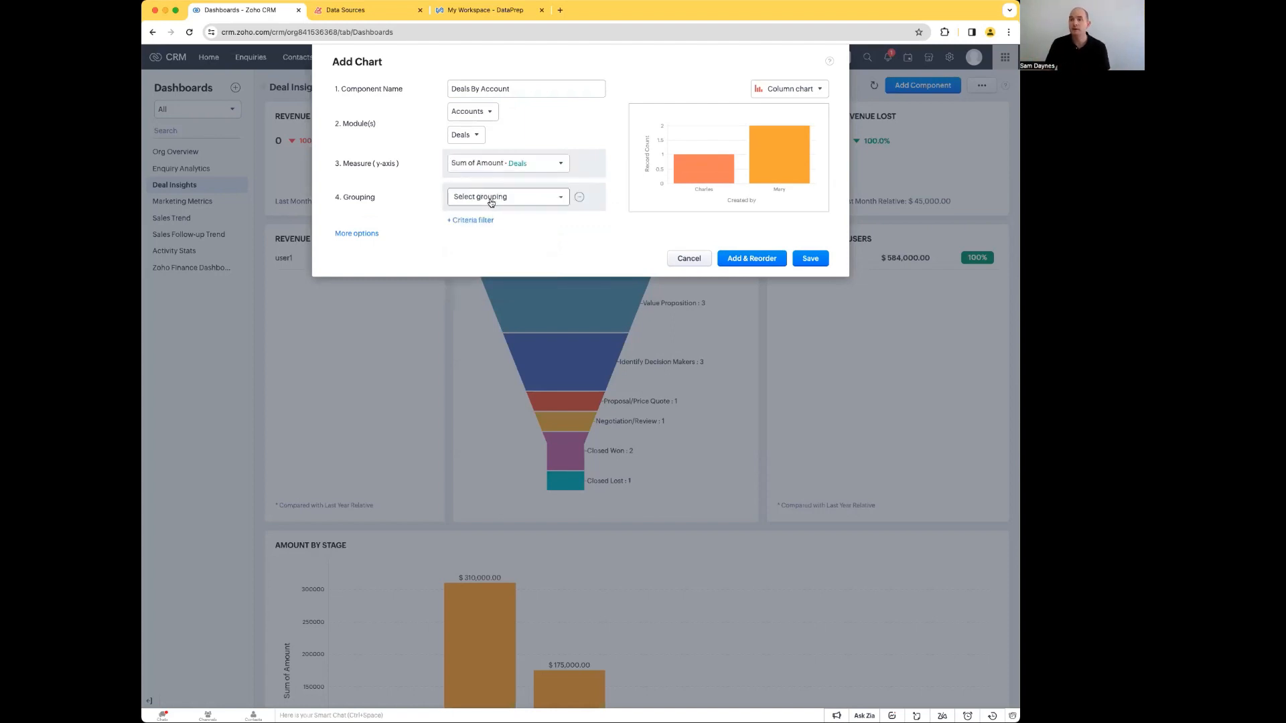
# Step: Group the chart by Account Type from Accounts, and leave it without a criteria filter
pyautogui.click(490, 203)
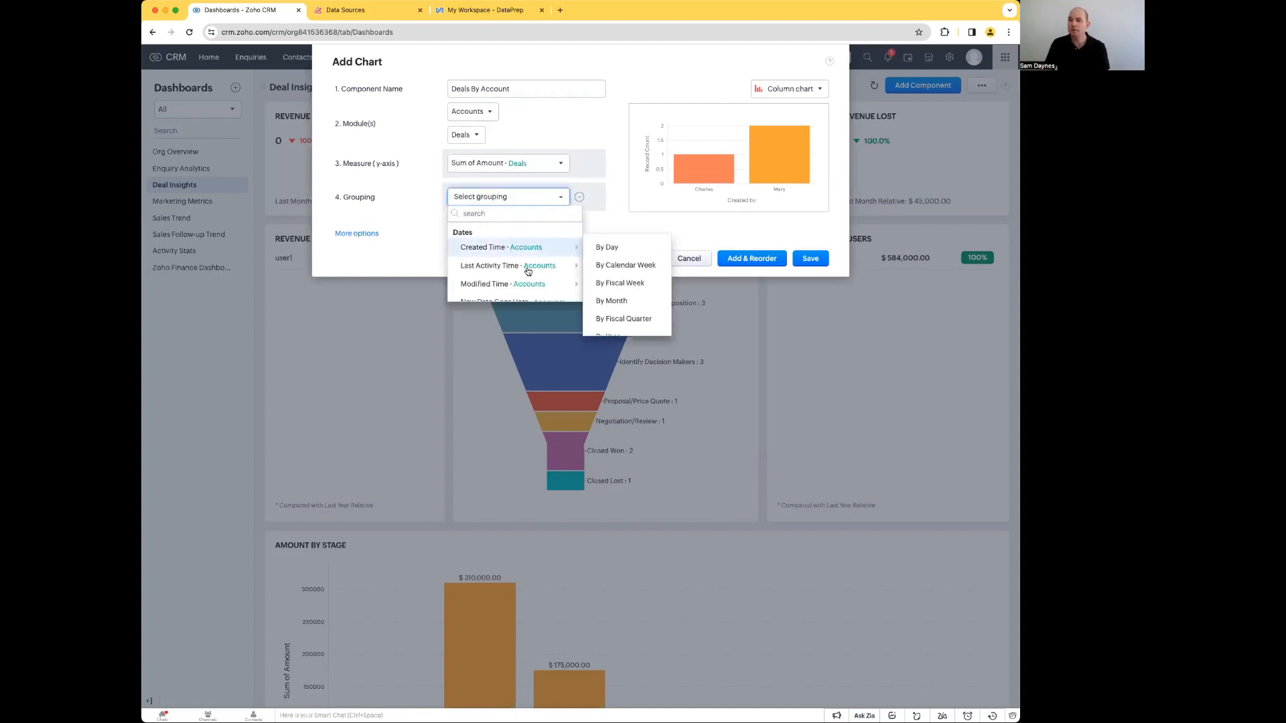
pyautogui.scroll(-3, 532, 284)
pyautogui.scroll(-3, 528, 257)
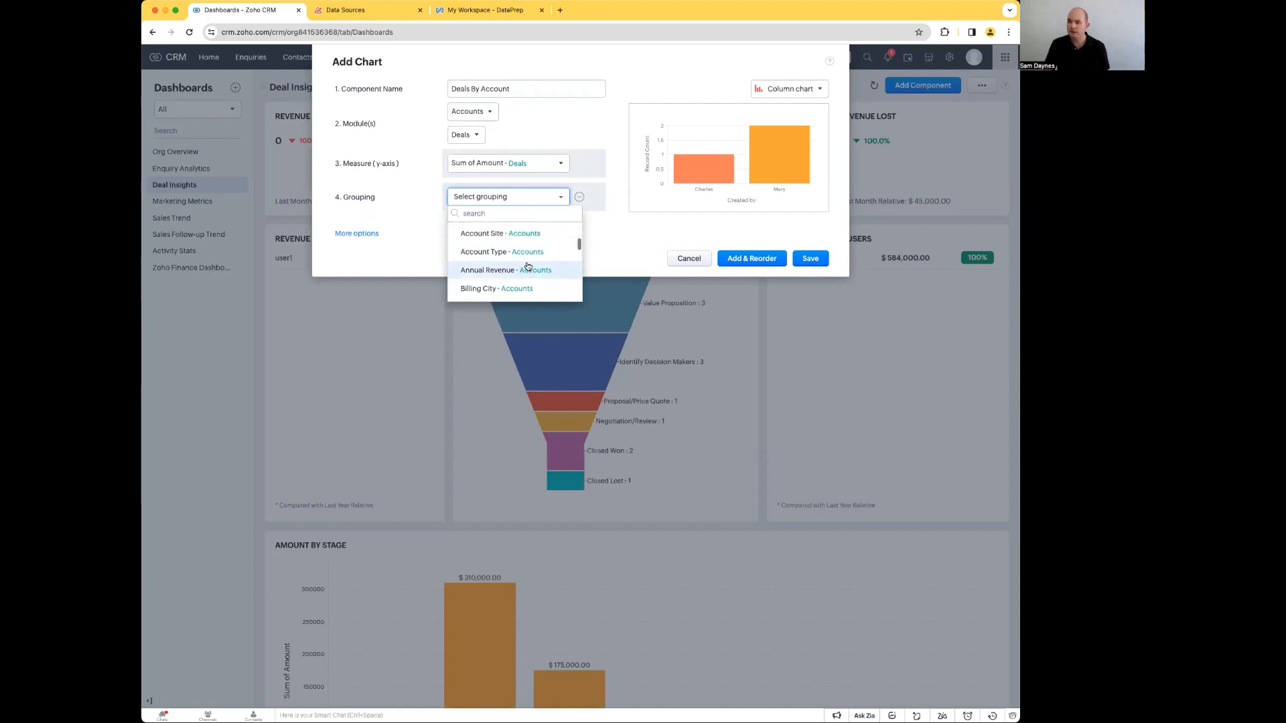
pyautogui.click(526, 252)
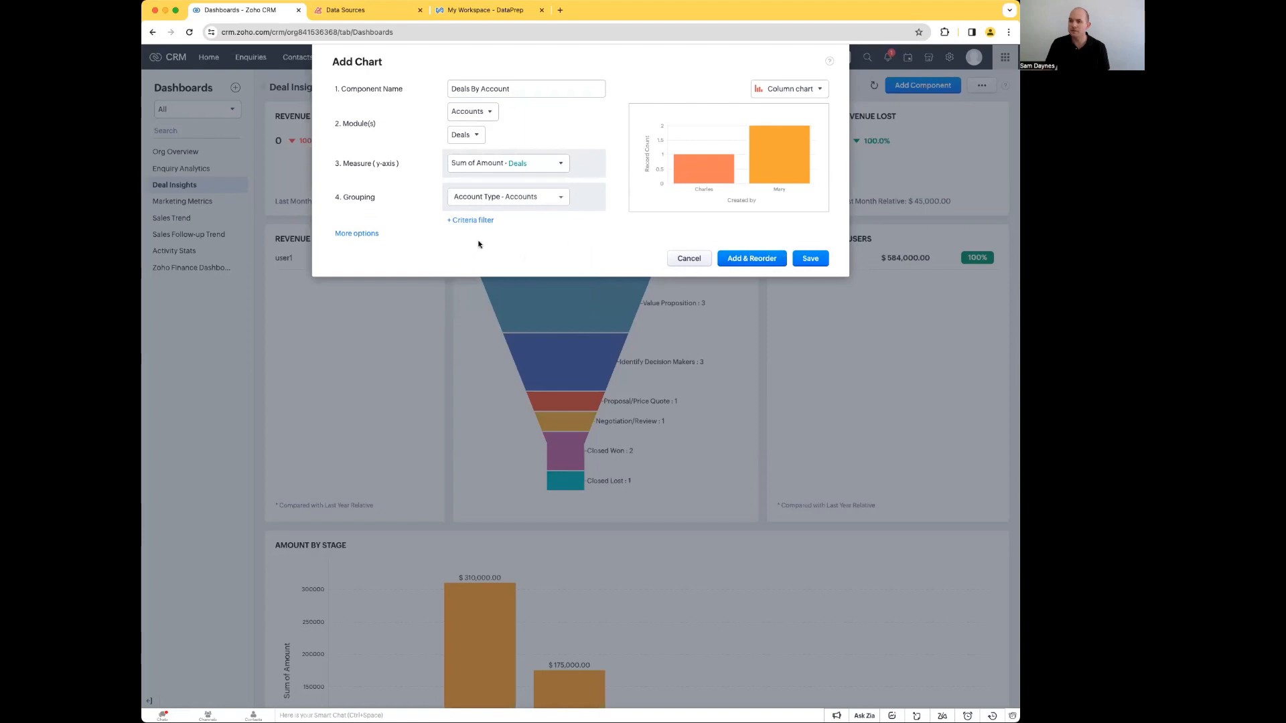
pyautogui.click(484, 222)
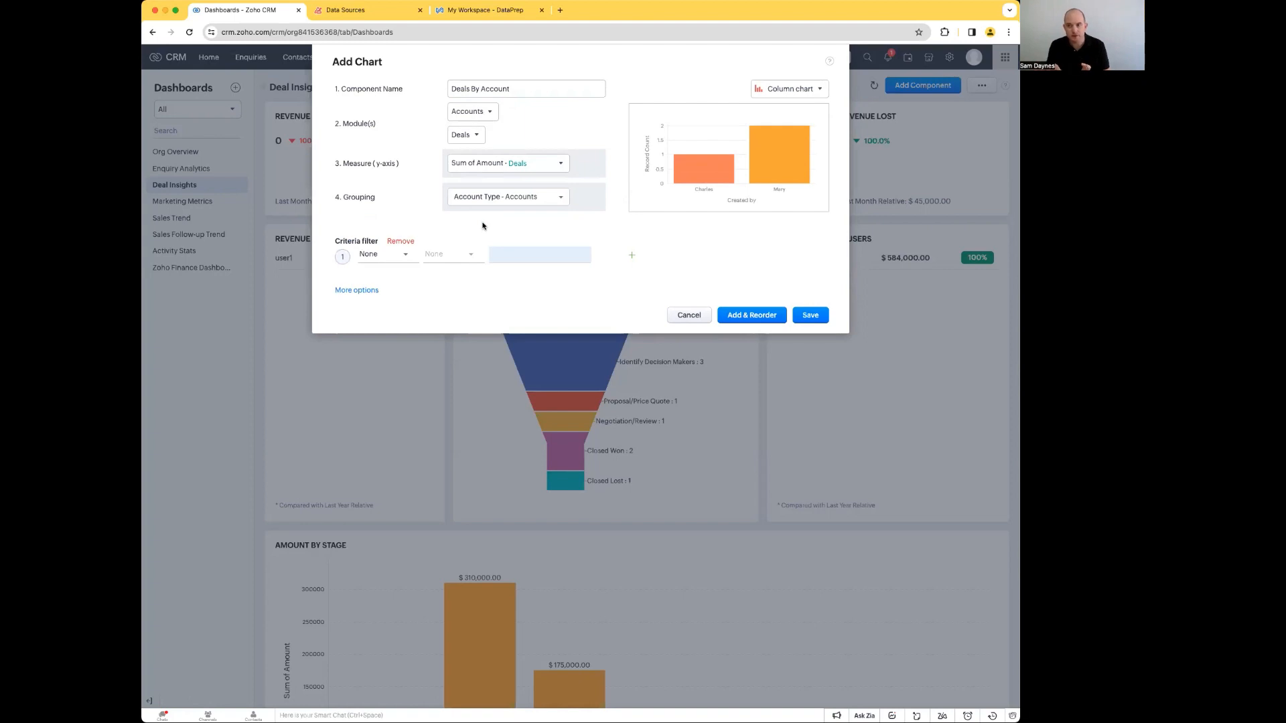
pyautogui.click(397, 241)
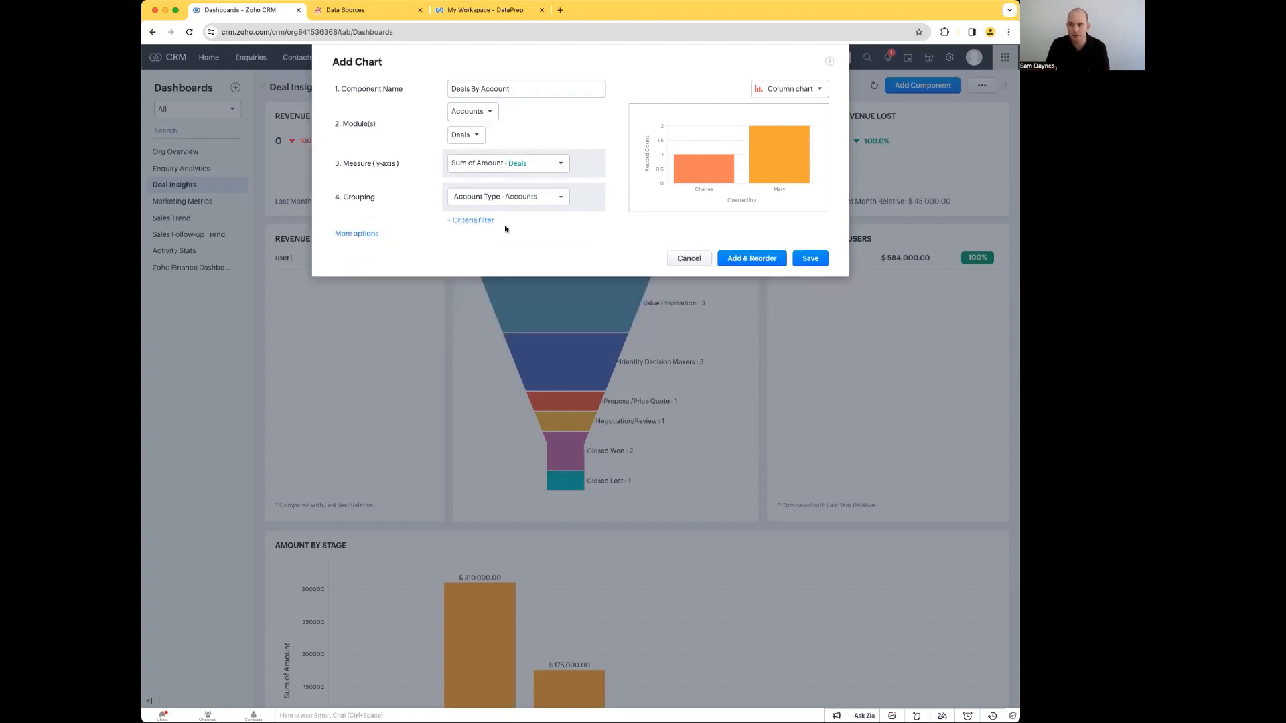
# Step: Save the Deals By Account chart, then widen it to nearly the full row in the Deal Insights dashboard's saved layout
pyautogui.click(810, 260)
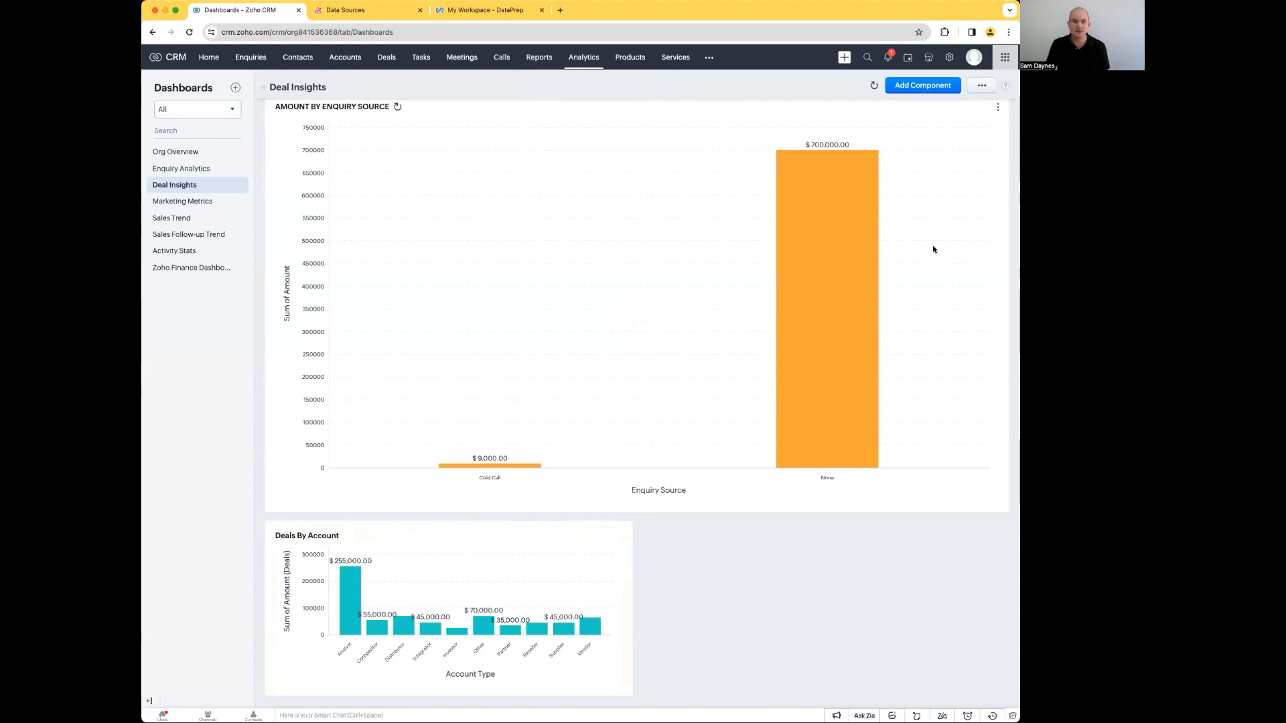
pyautogui.click(980, 86)
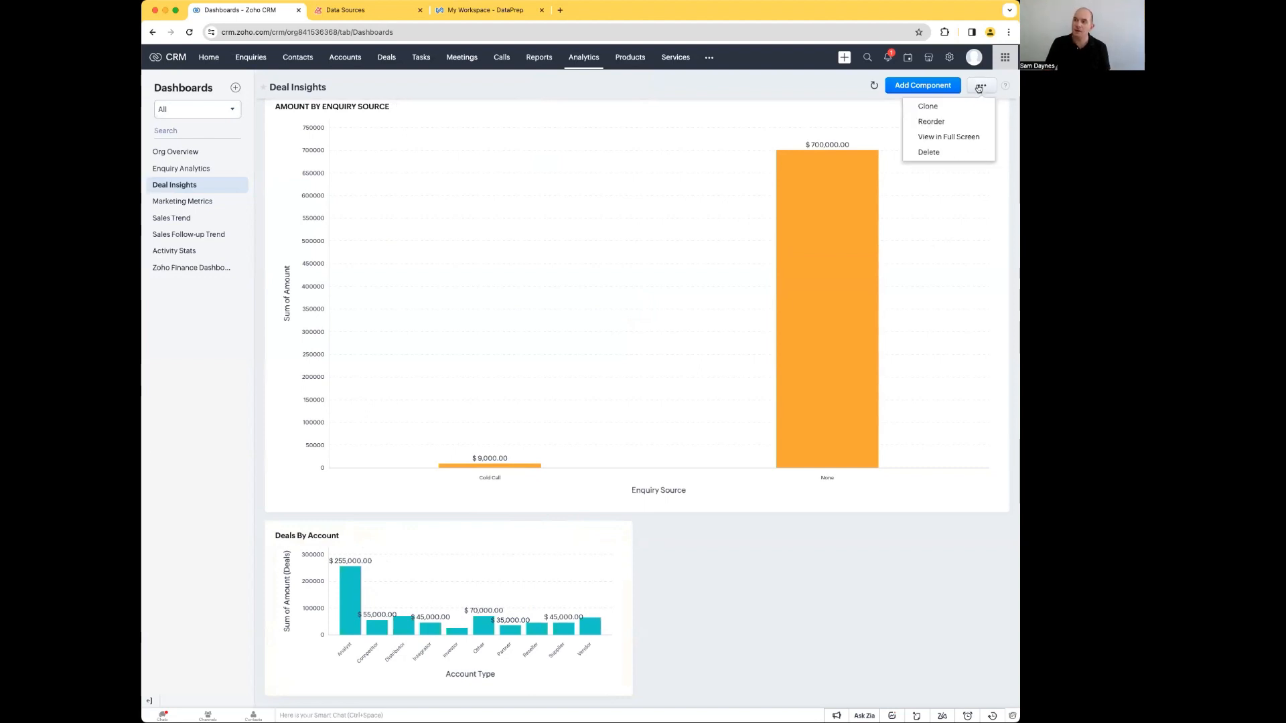
pyautogui.click(931, 121)
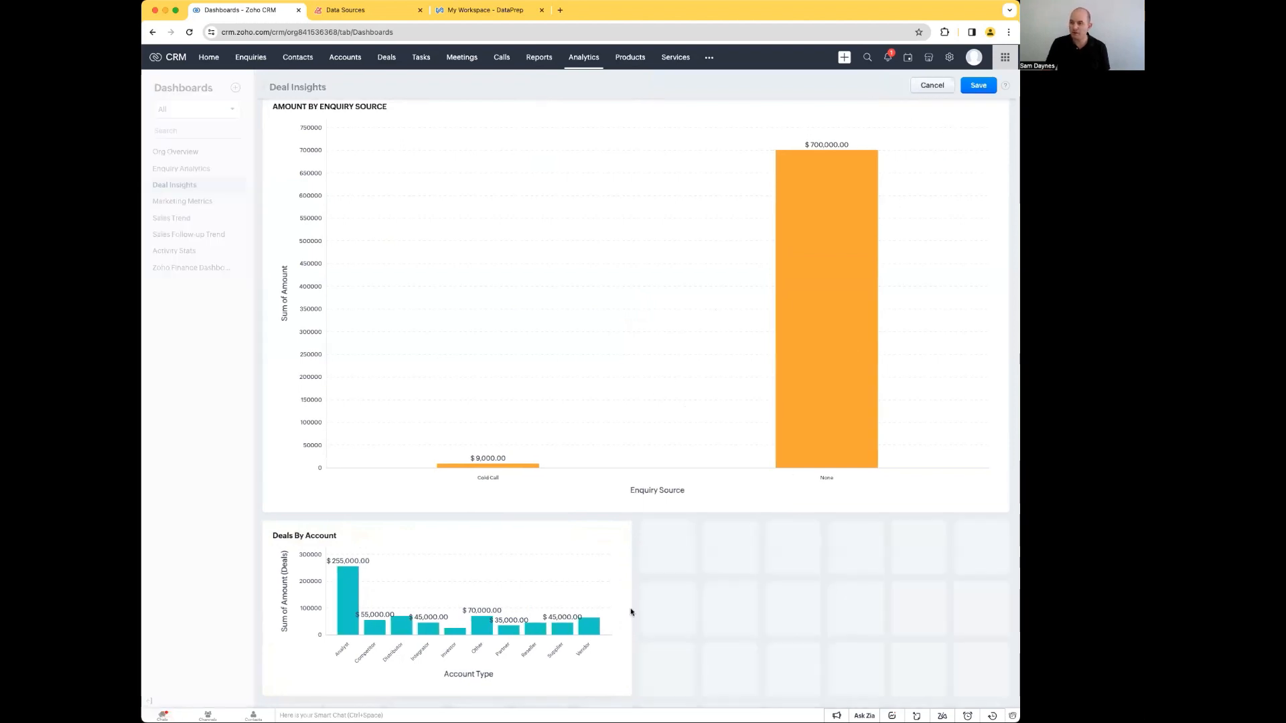
pyautogui.moveTo(617, 574); pyautogui.dragTo(560, 536)
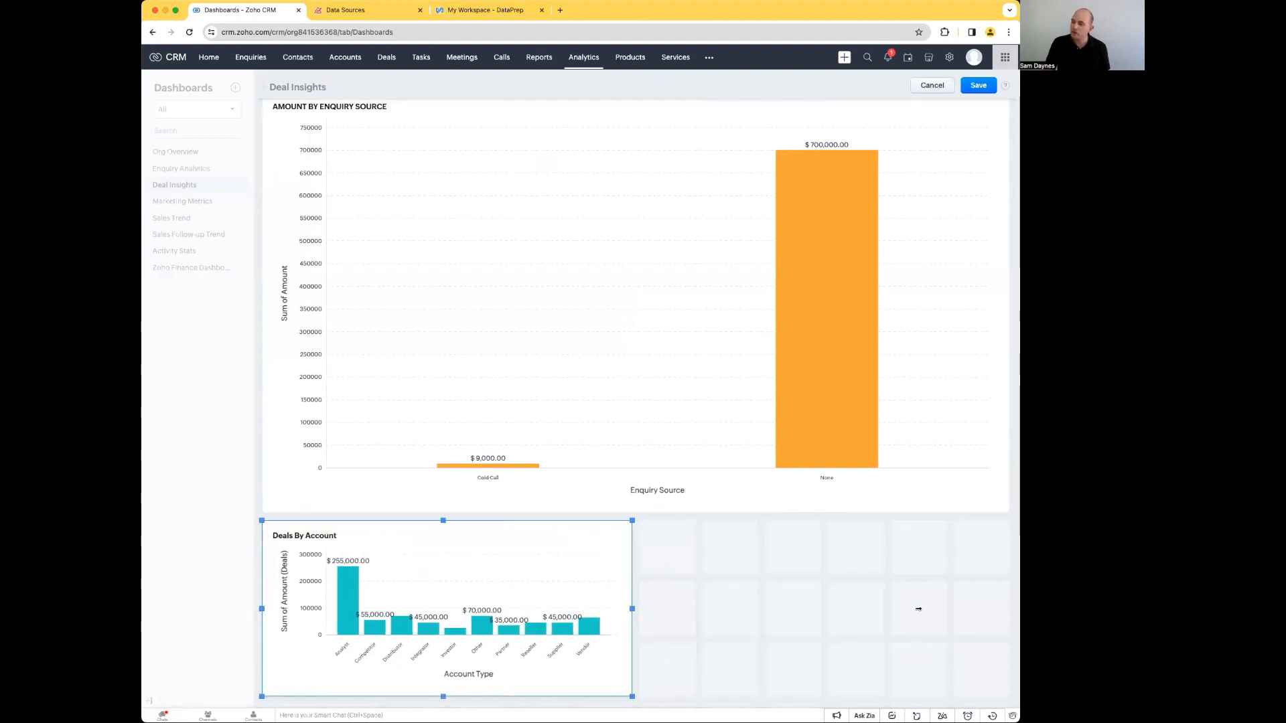
pyautogui.moveTo(968, 607); pyautogui.dragTo(970, 606)
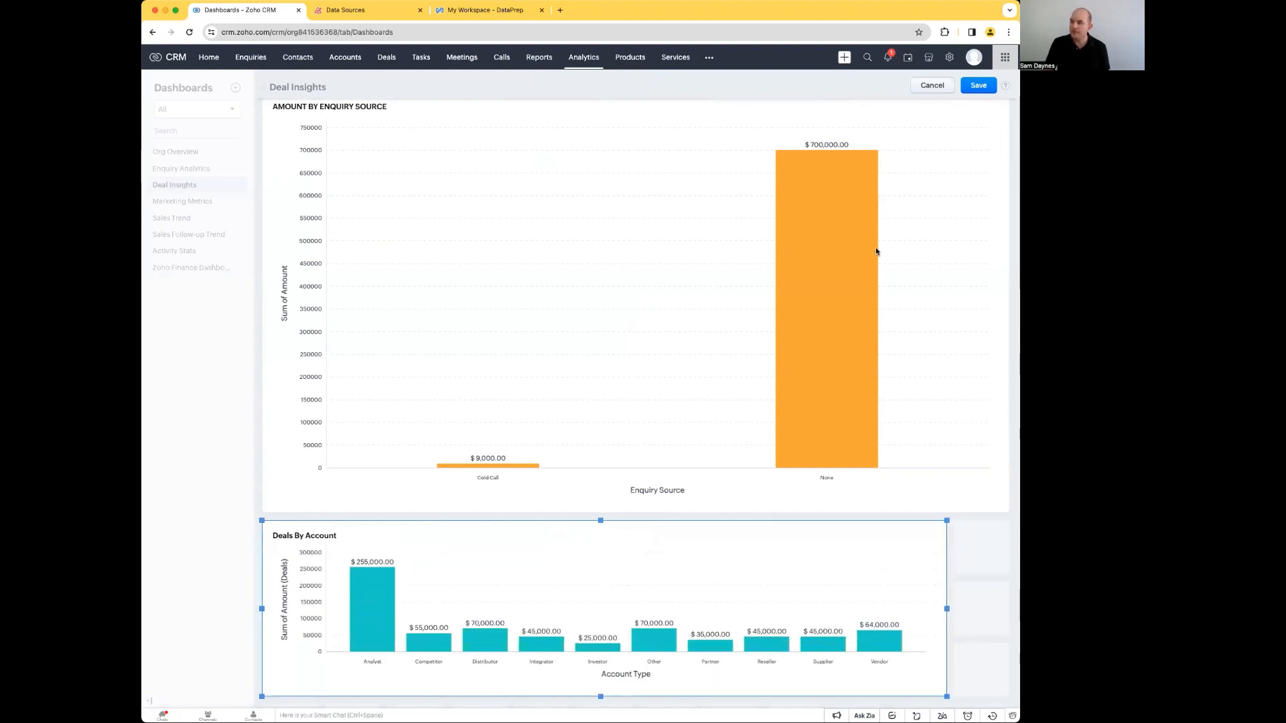
pyautogui.scroll(3, 876, 254)
pyautogui.click(978, 384)
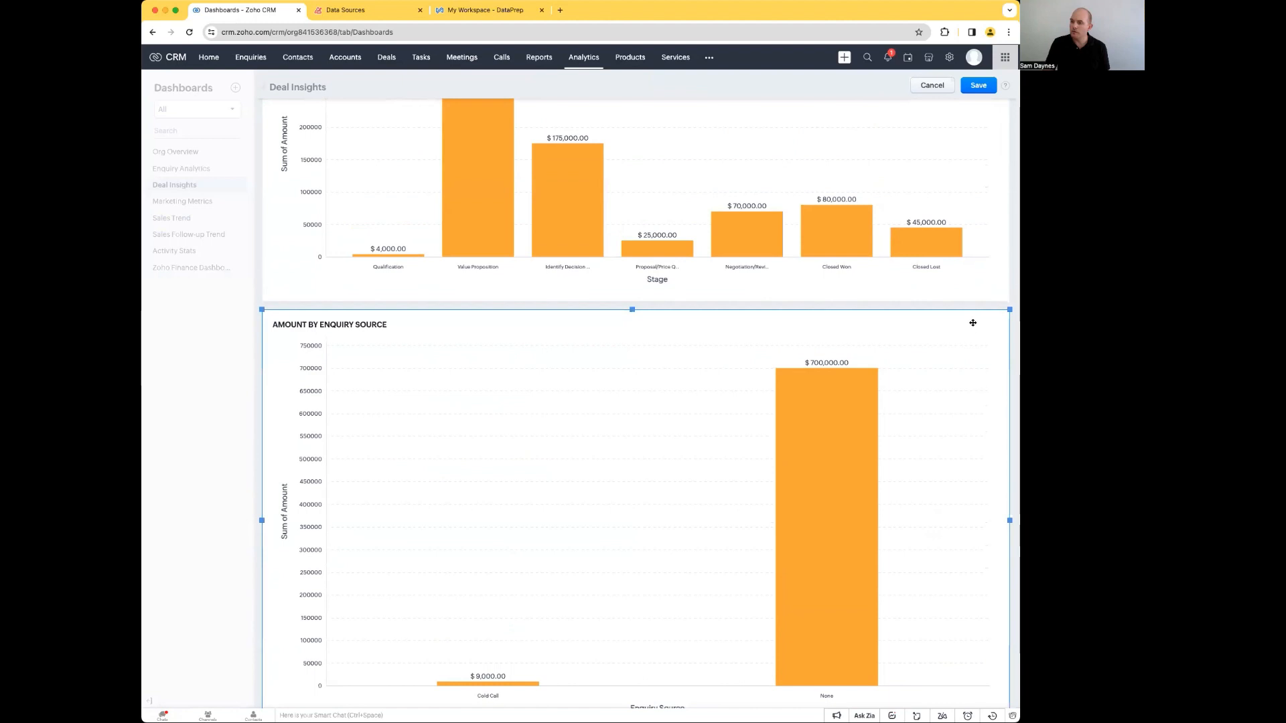
pyautogui.click(969, 89)
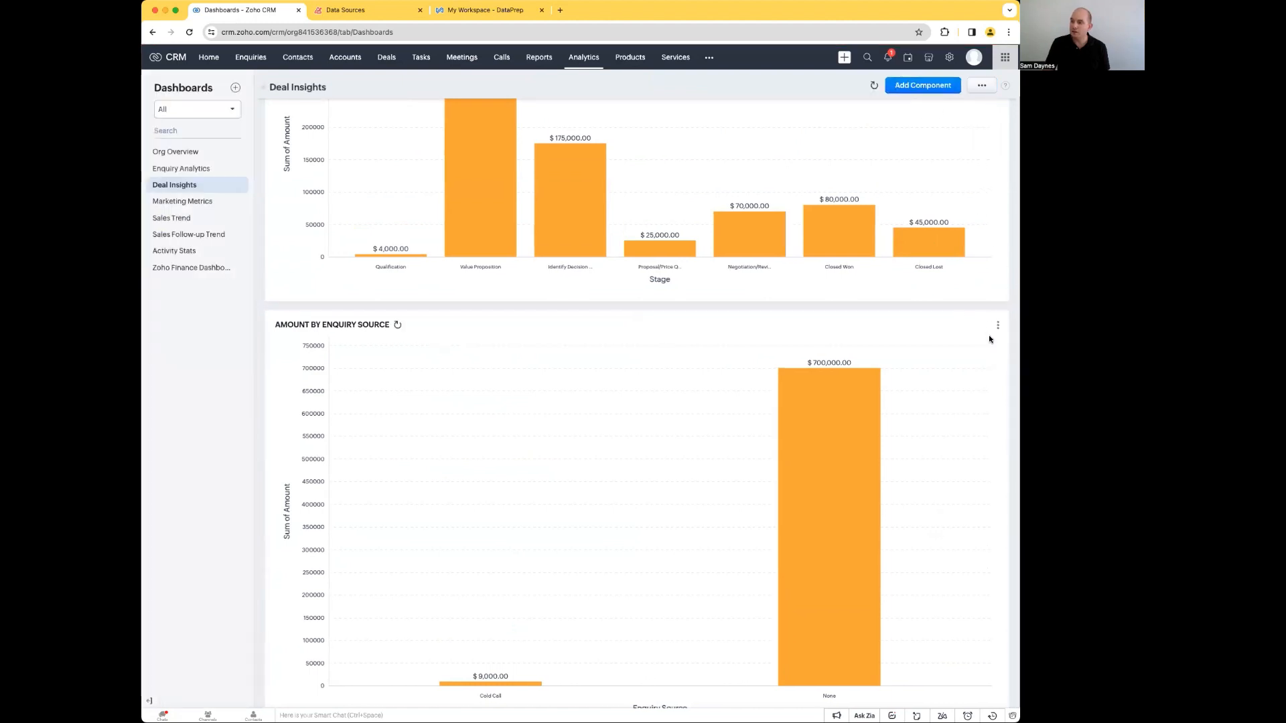
# Step: Permanently delete the Amount By Enquiry Source component from the Deal Insights dashboard
pyautogui.click(995, 326)
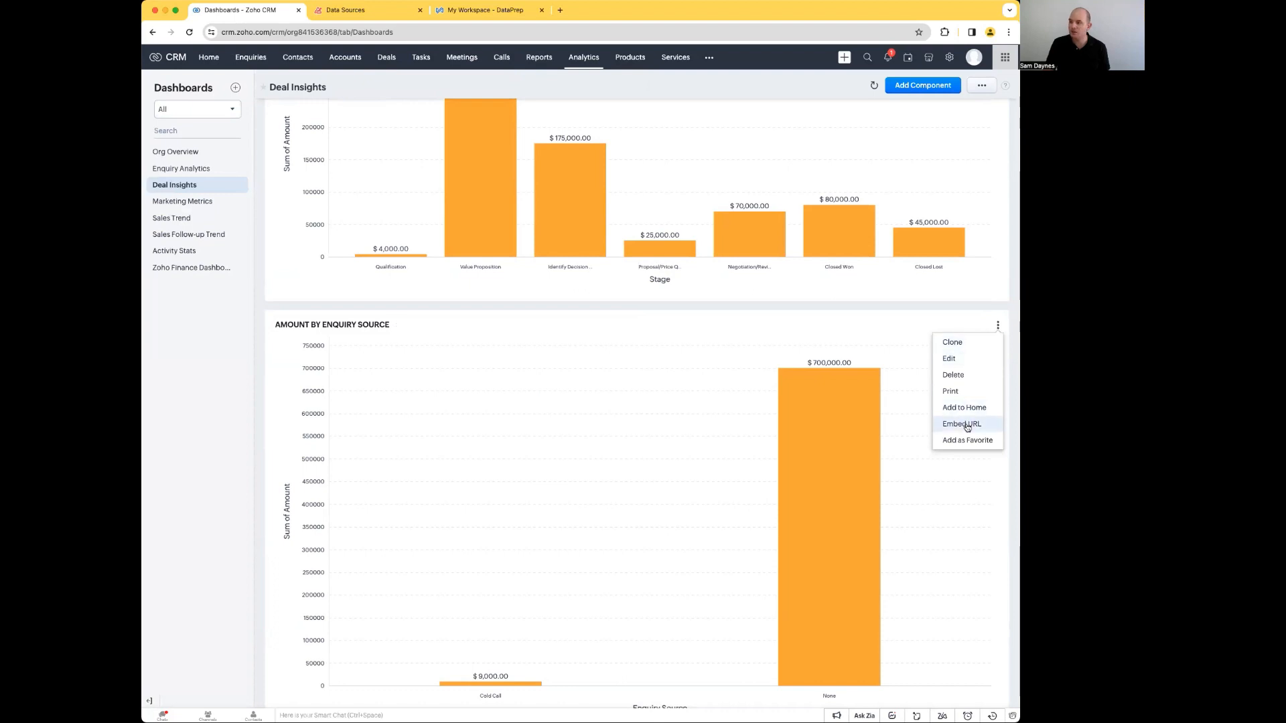
pyautogui.click(965, 375)
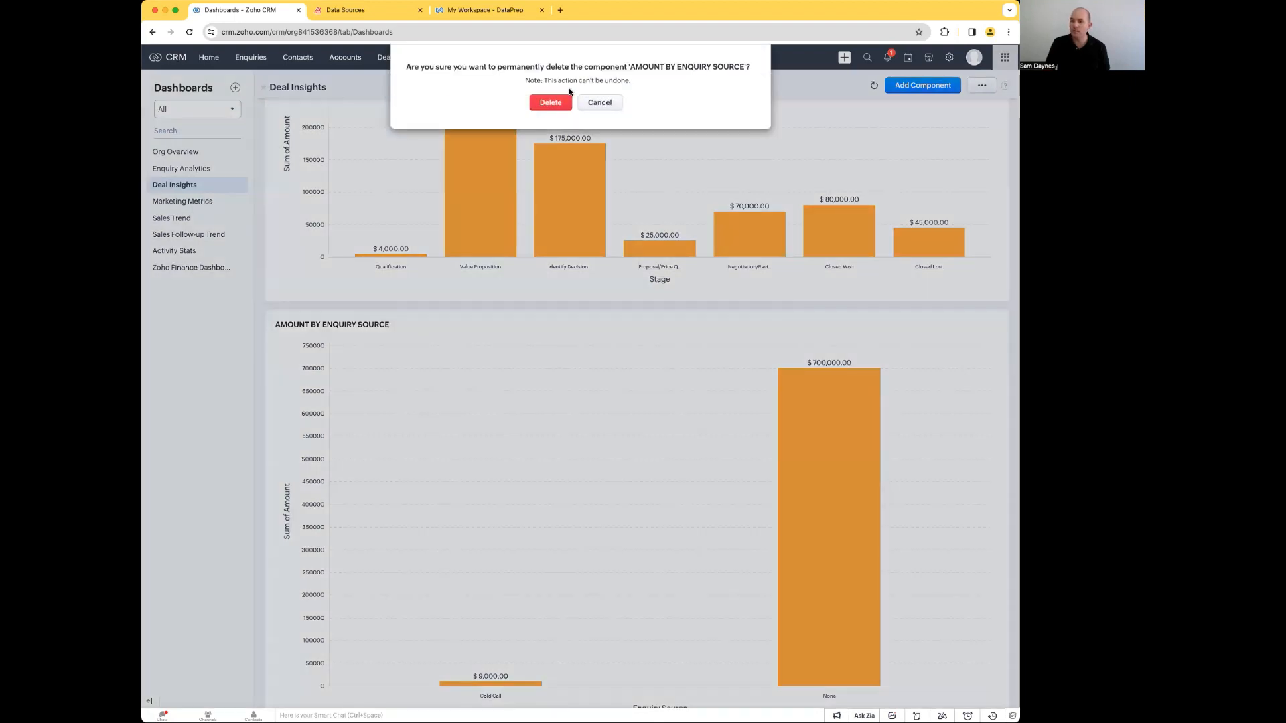
pyautogui.press('Return')
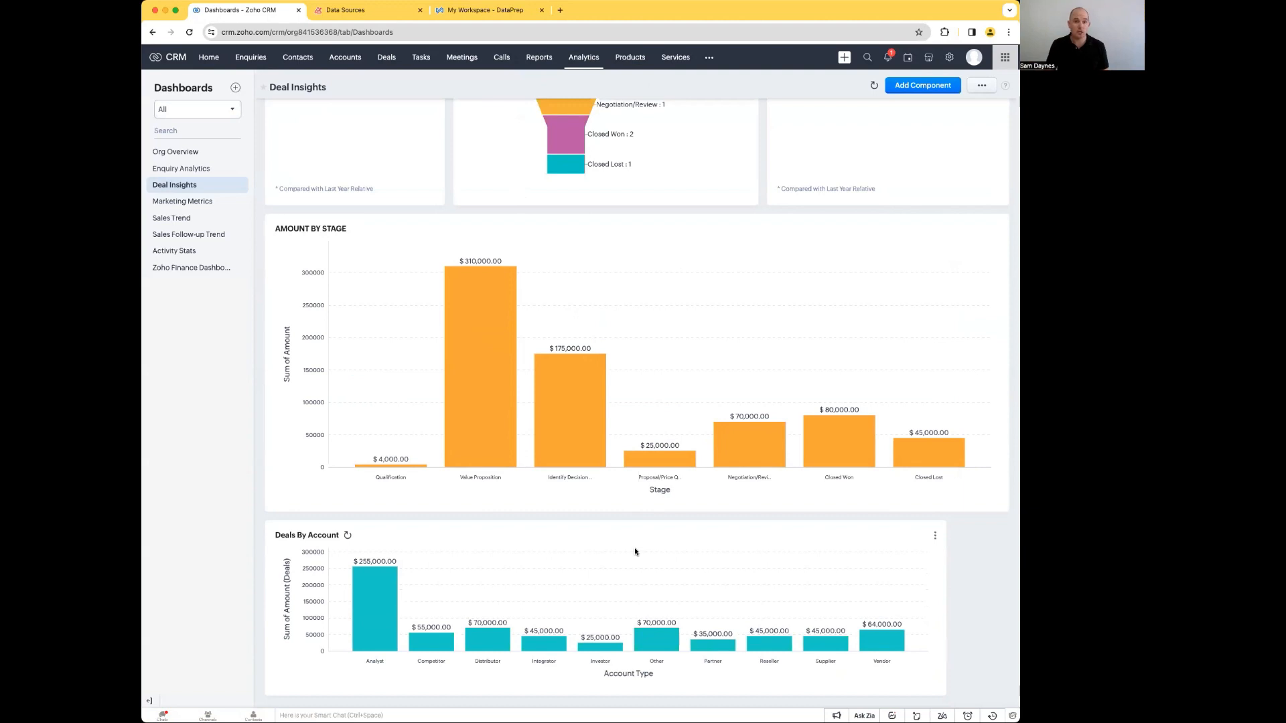
# Step: Add the Deals By Account chart to the Home page and view it there below My Open Tasks
pyautogui.click(935, 537)
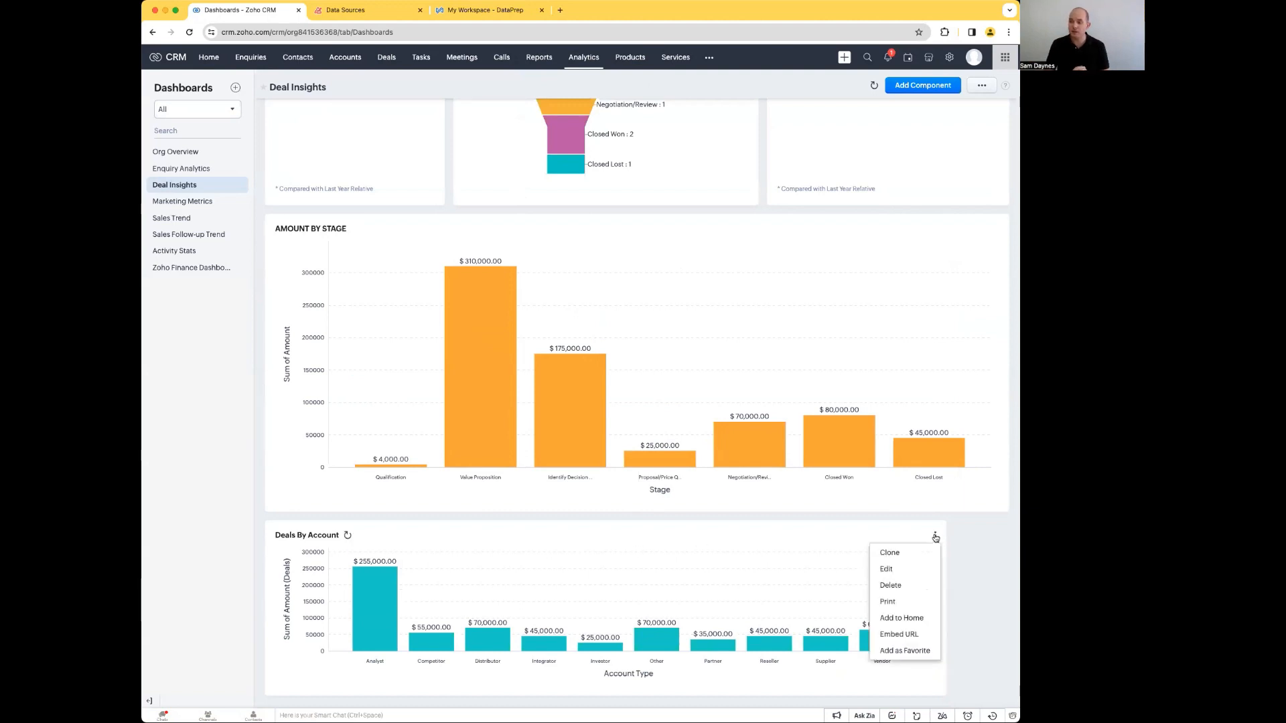
pyautogui.click(914, 619)
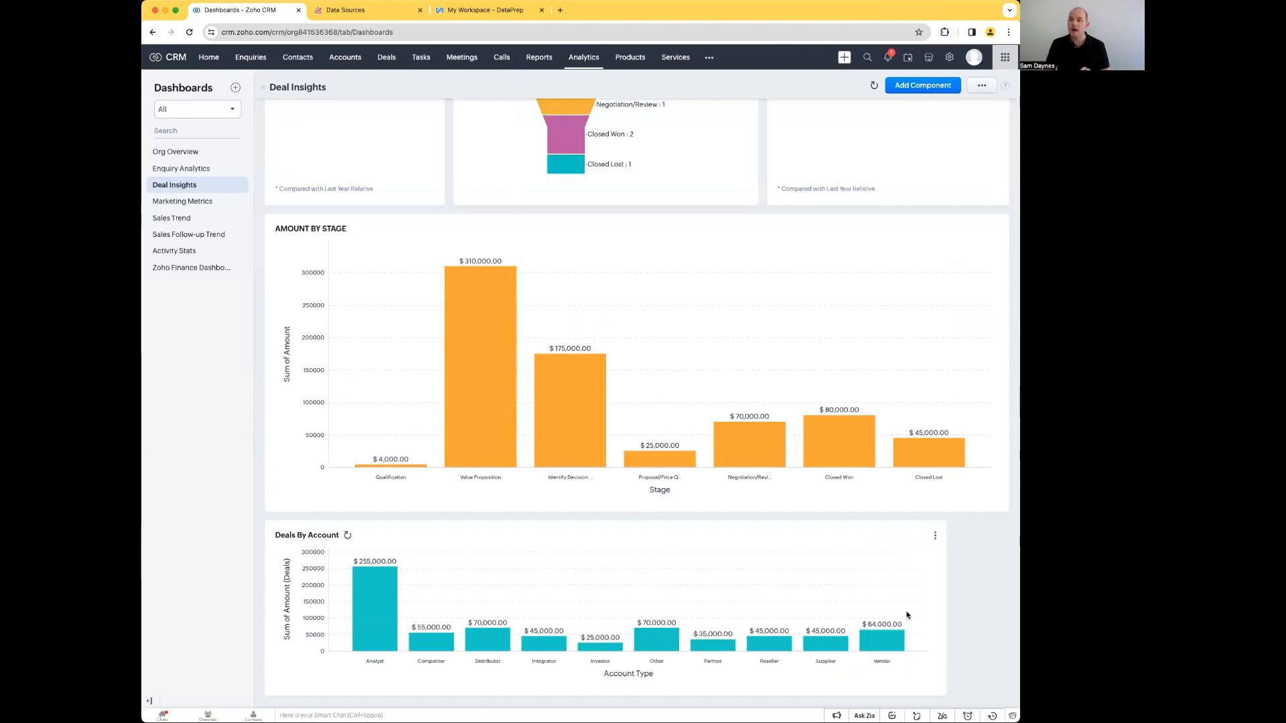
pyautogui.click(206, 57)
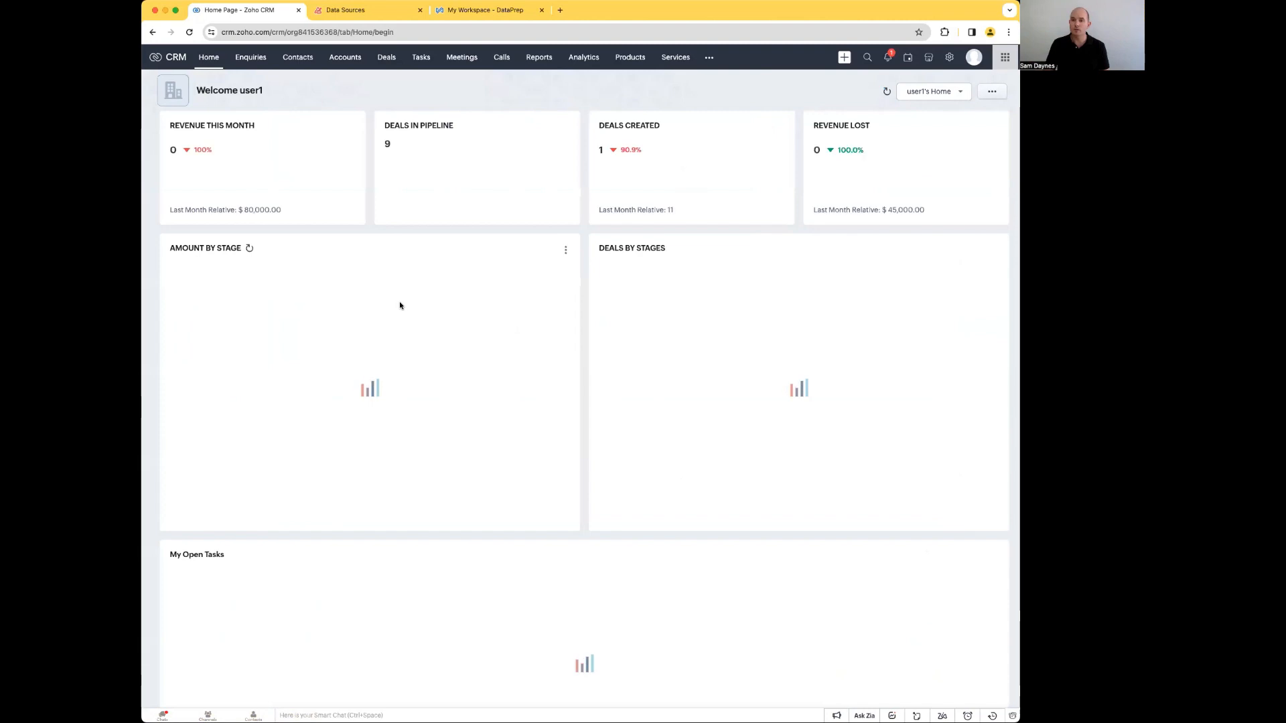
pyautogui.scroll(-4, 519, 387)
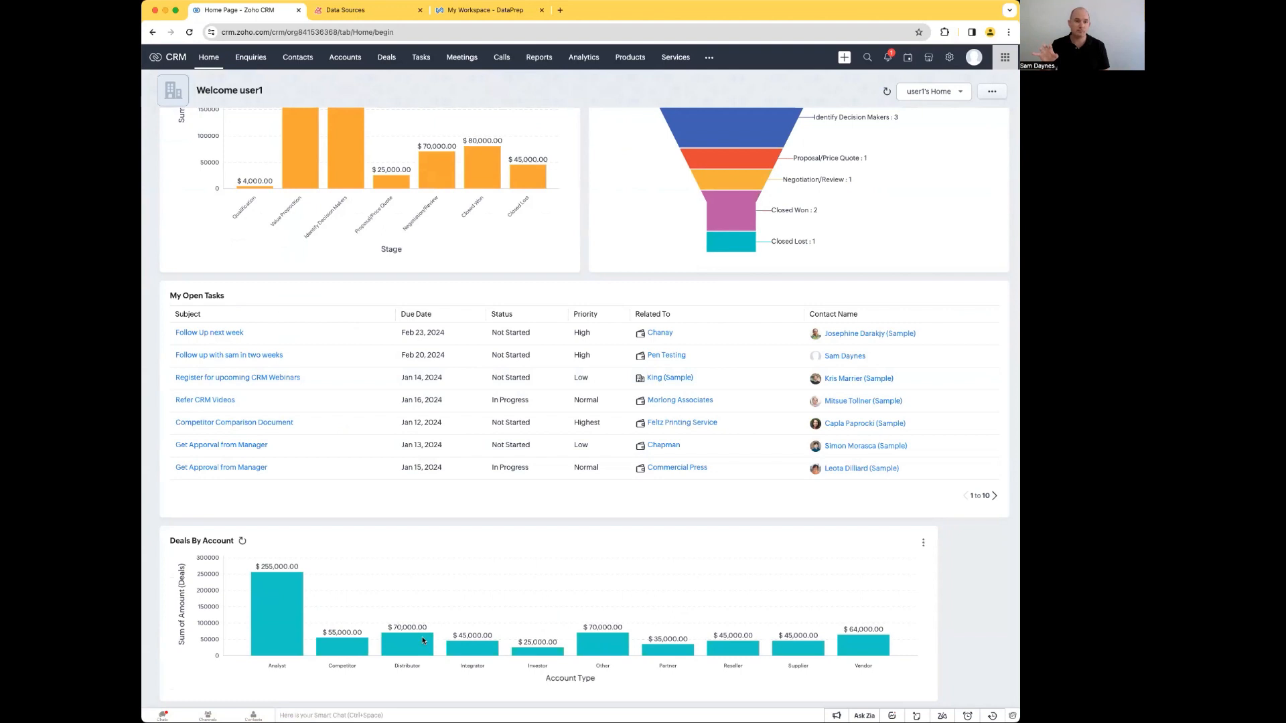
# Step: Open the Home page's options for adding and reordering components
pyautogui.click(991, 94)
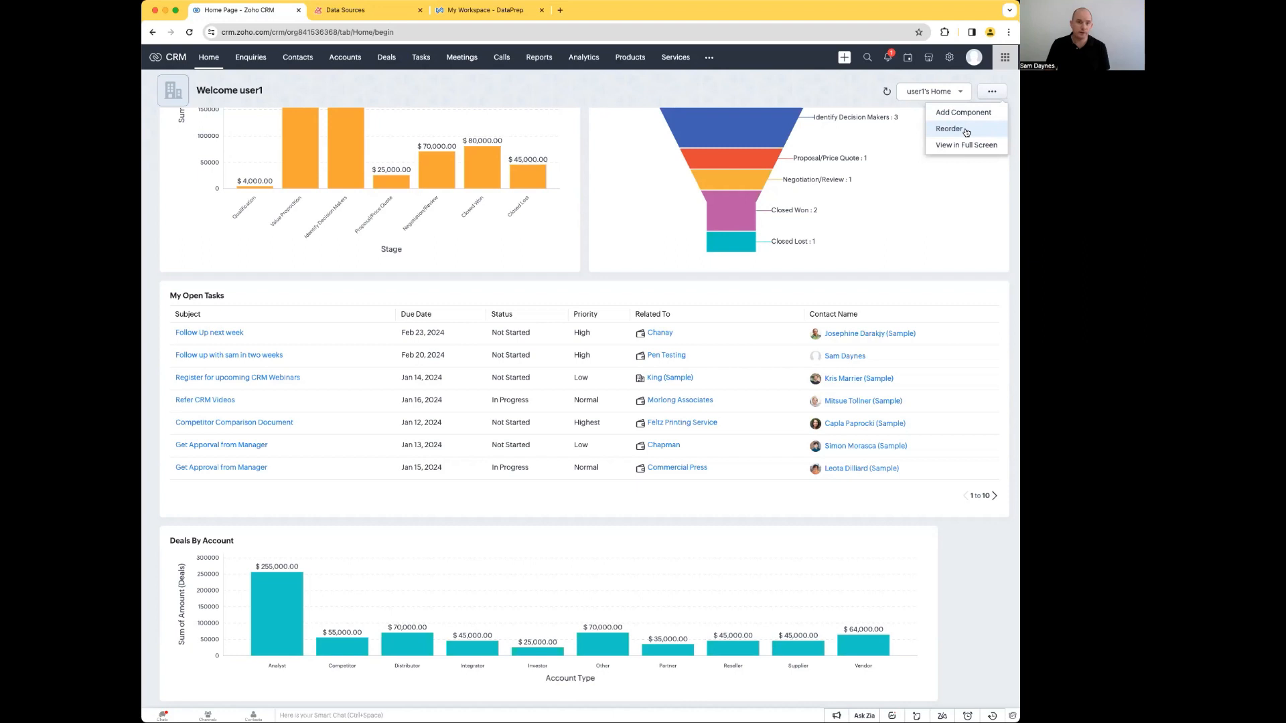
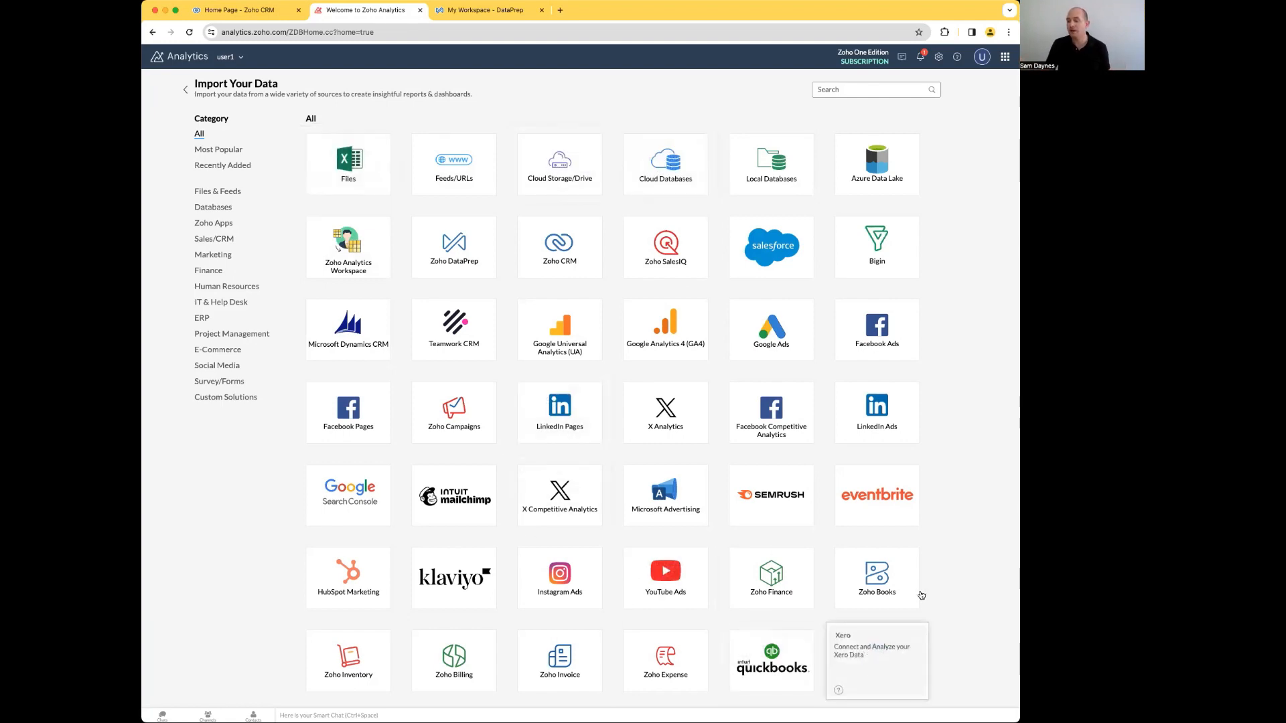
# Step: Look through the available data import sources, then open the Zoho CRM Analytics workspace
pyautogui.scroll(-2, 509, 563)
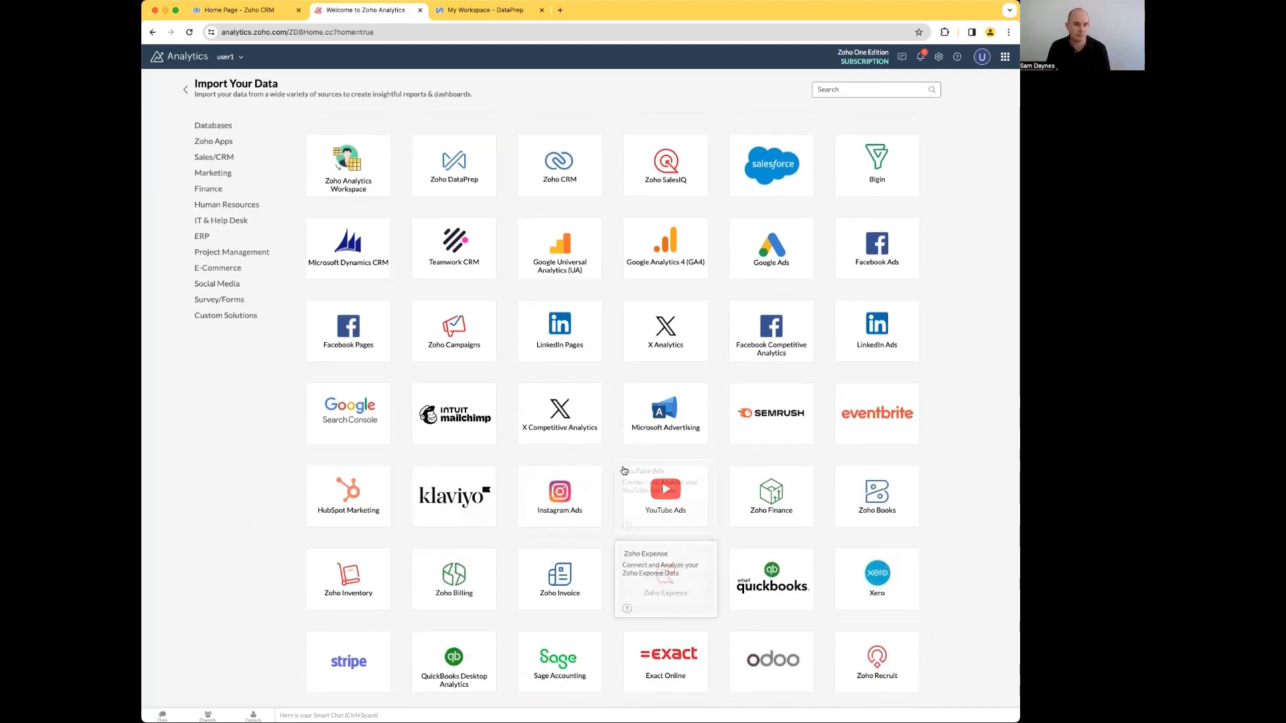
pyautogui.scroll(2, 602, 489)
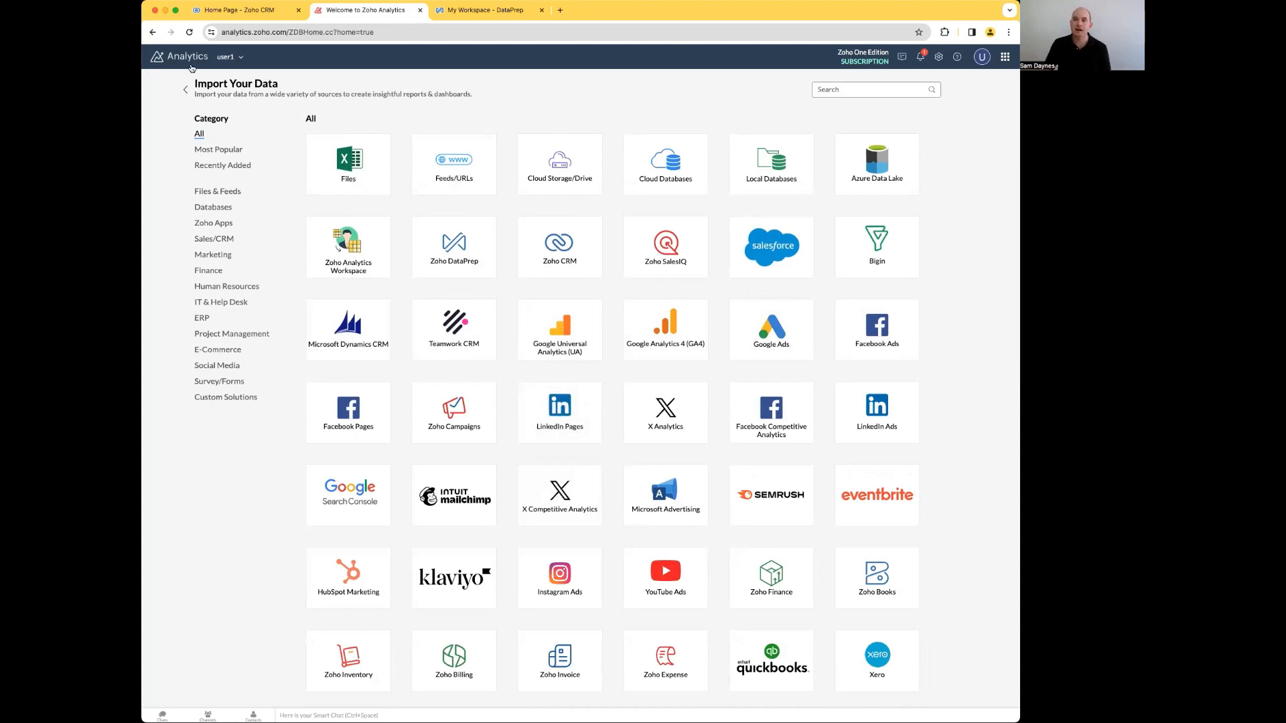
pyautogui.click(186, 90)
pyautogui.click(266, 150)
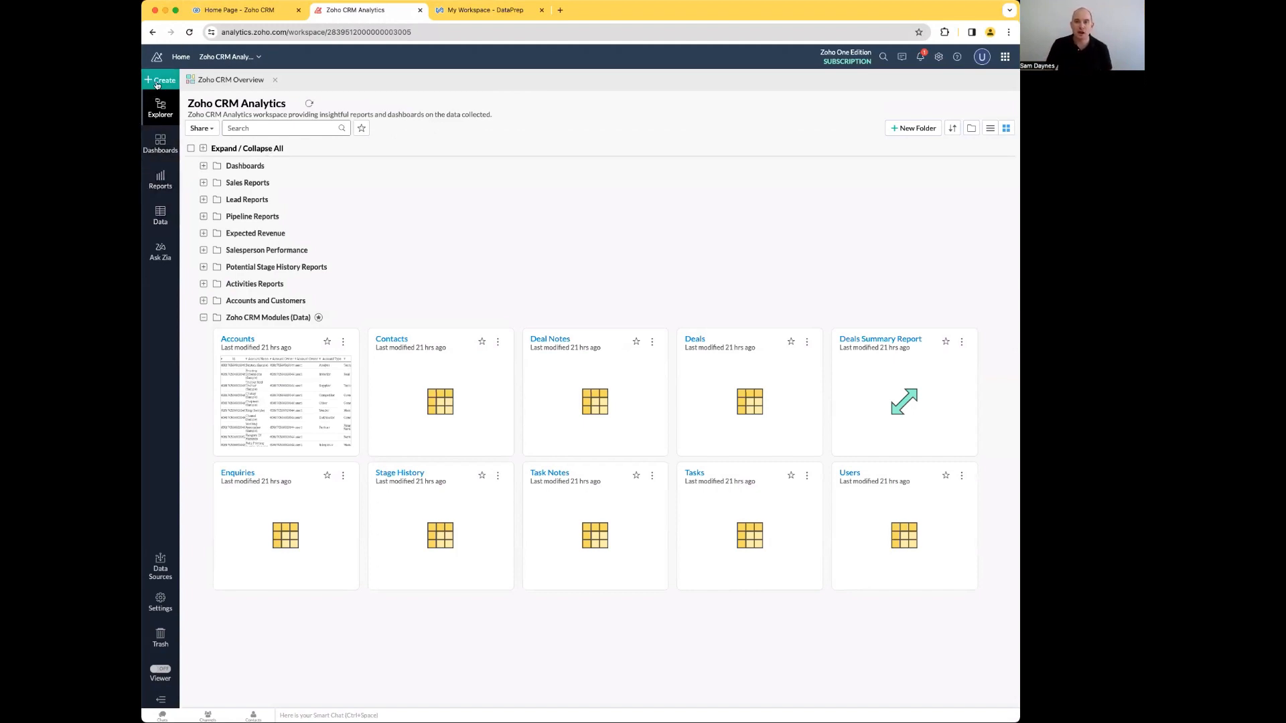
# Step: Open the workspace's data sources and examine the Zoho CRM connection's synchronization status and schedule
pyautogui.click(168, 217)
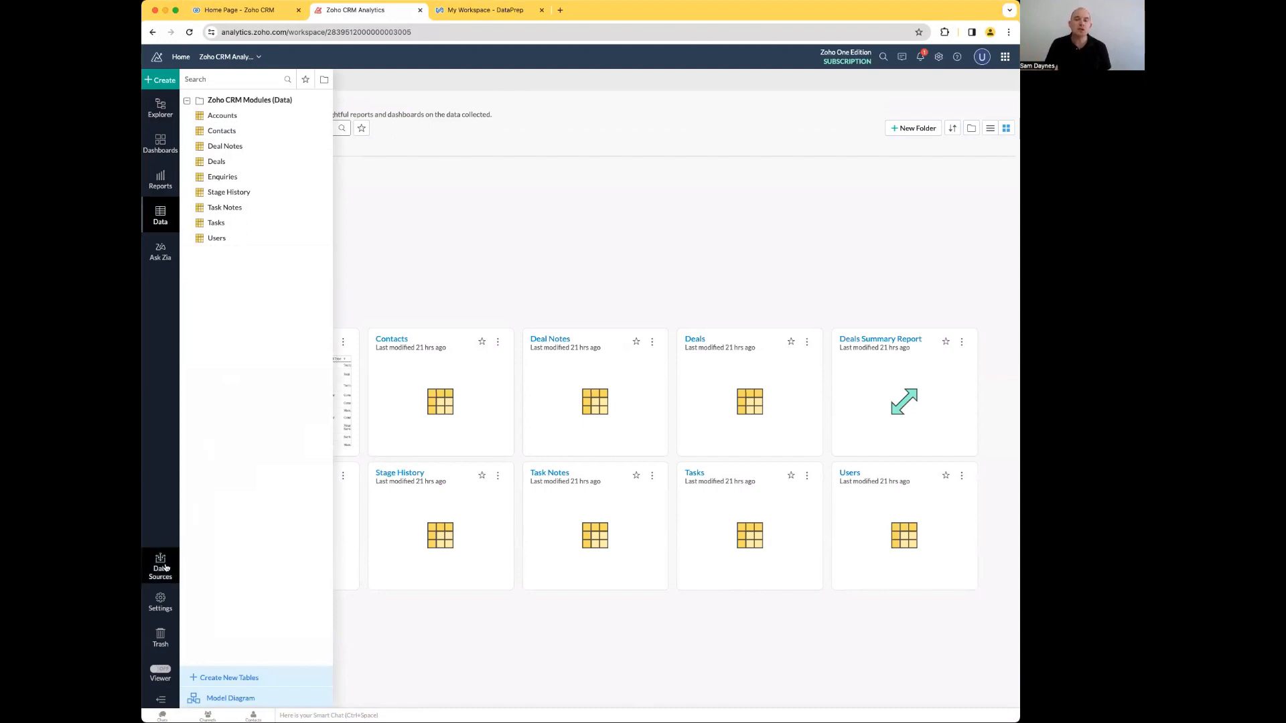
pyautogui.click(261, 469)
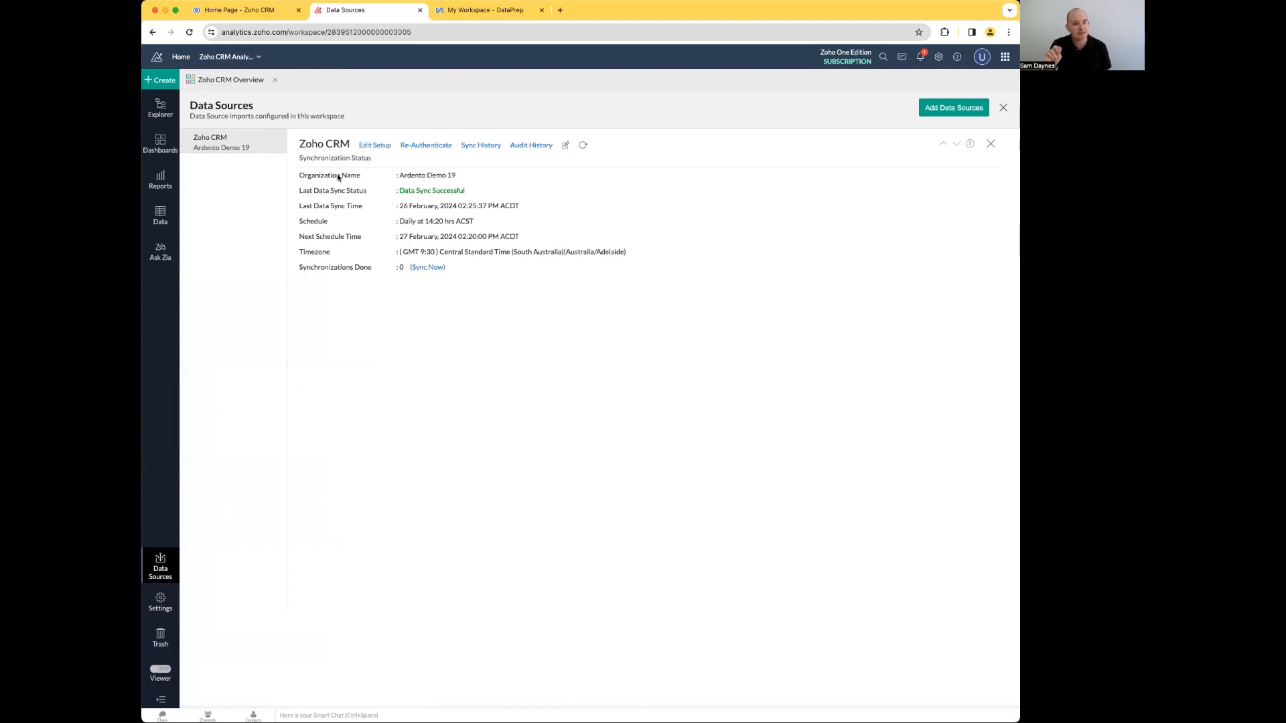
pyautogui.moveTo(462, 182)
pyautogui.mouseDown()
pyautogui.moveTo(421, 187)
pyautogui.moveTo(455, 193)
pyautogui.mouseUp()
pyautogui.click(462, 193)
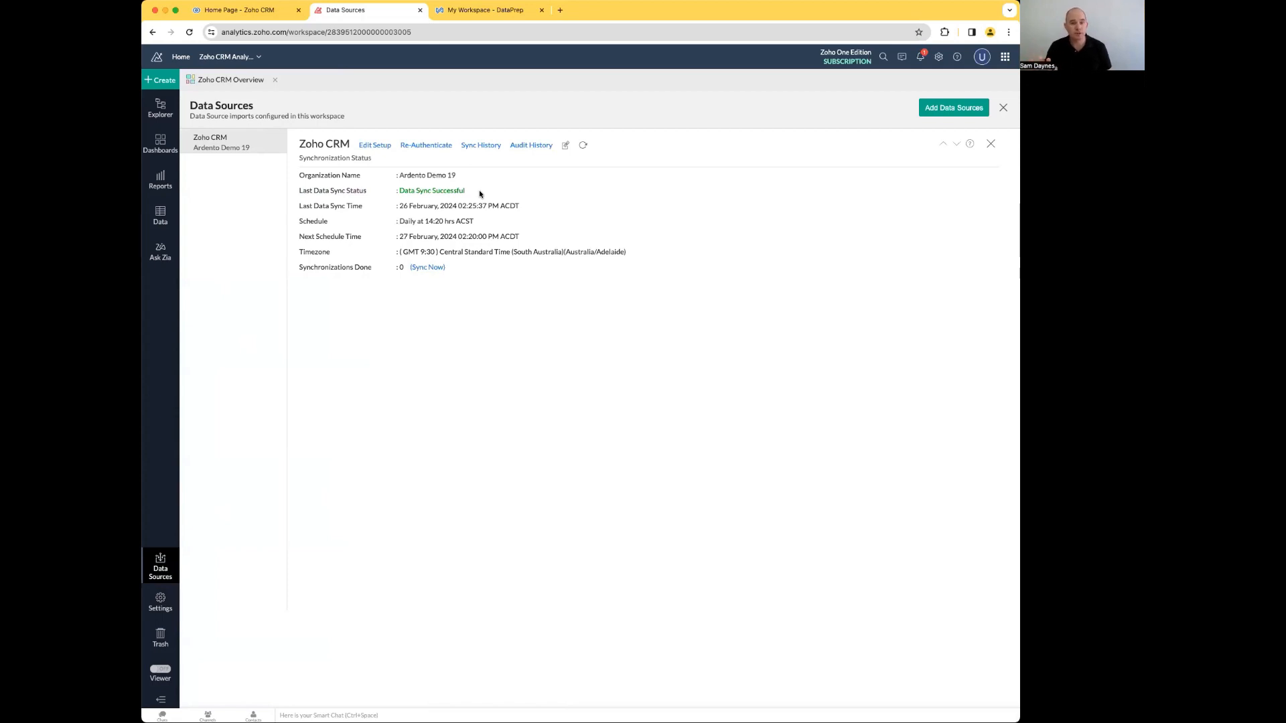
# Step: Review the sync frequency options in the Zoho CRM data source's setup and leave it without saving
pyautogui.click(425, 270)
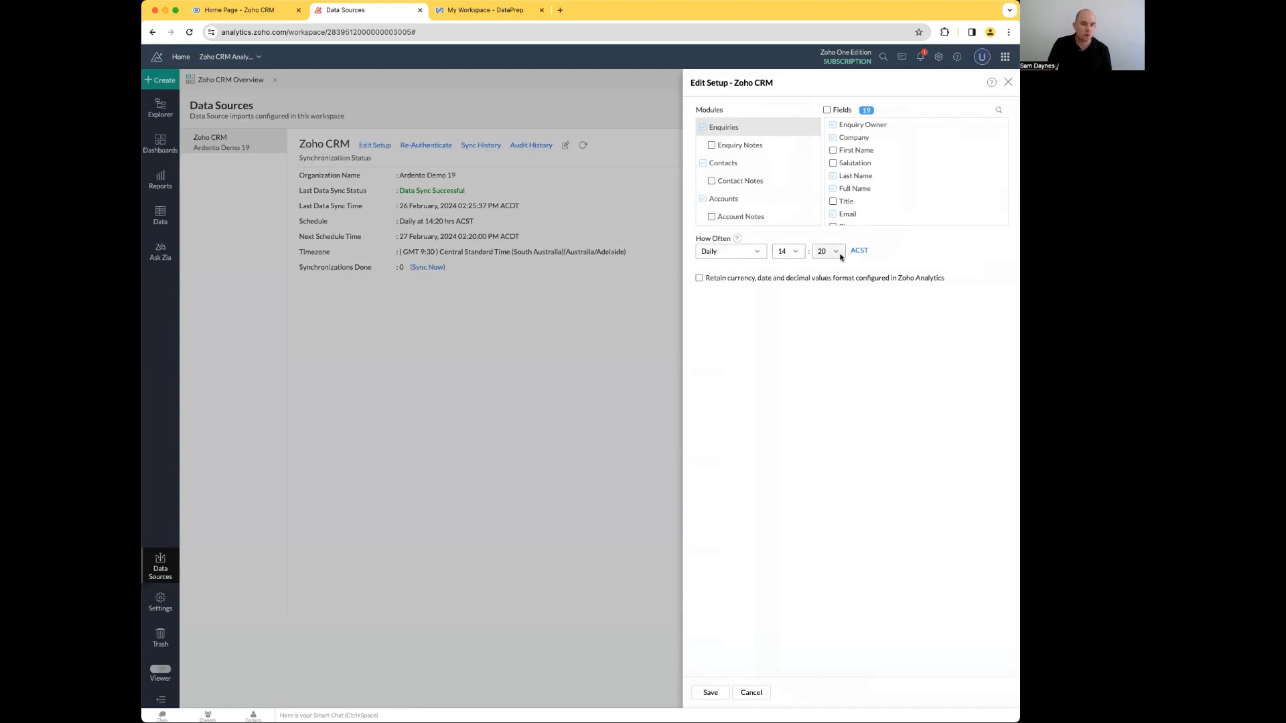
pyautogui.click(735, 251)
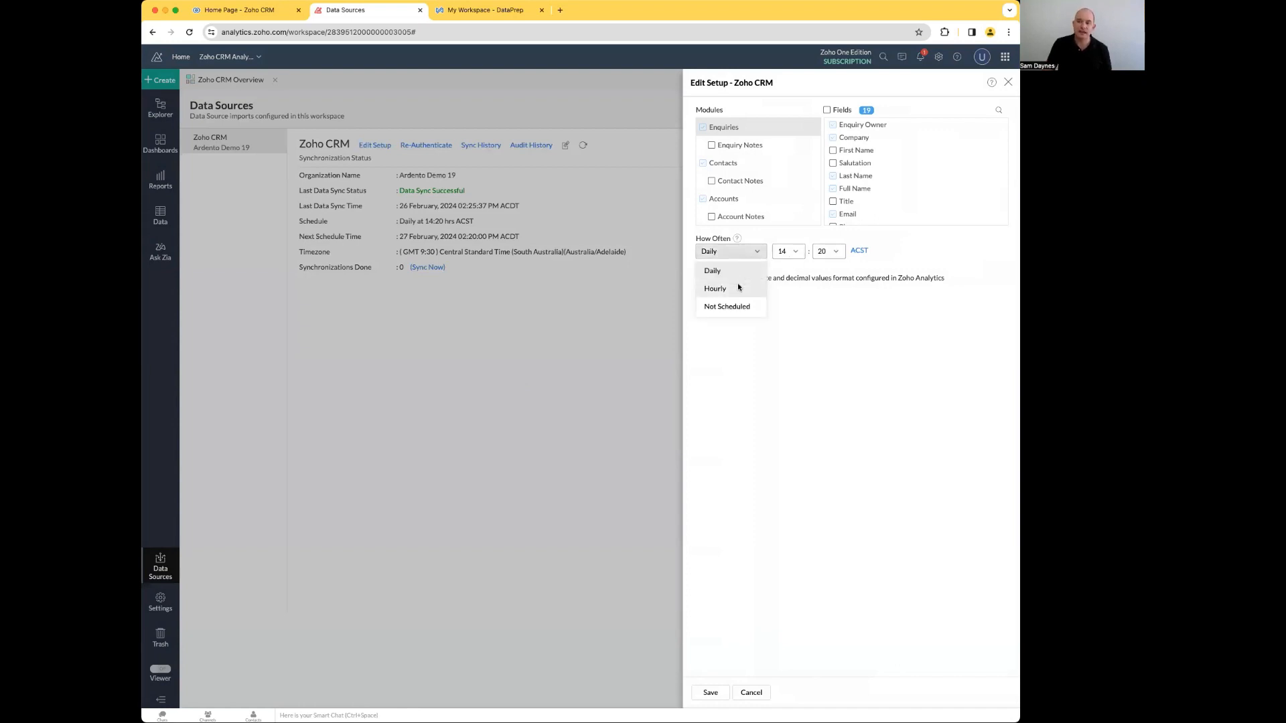
pyautogui.click(884, 327)
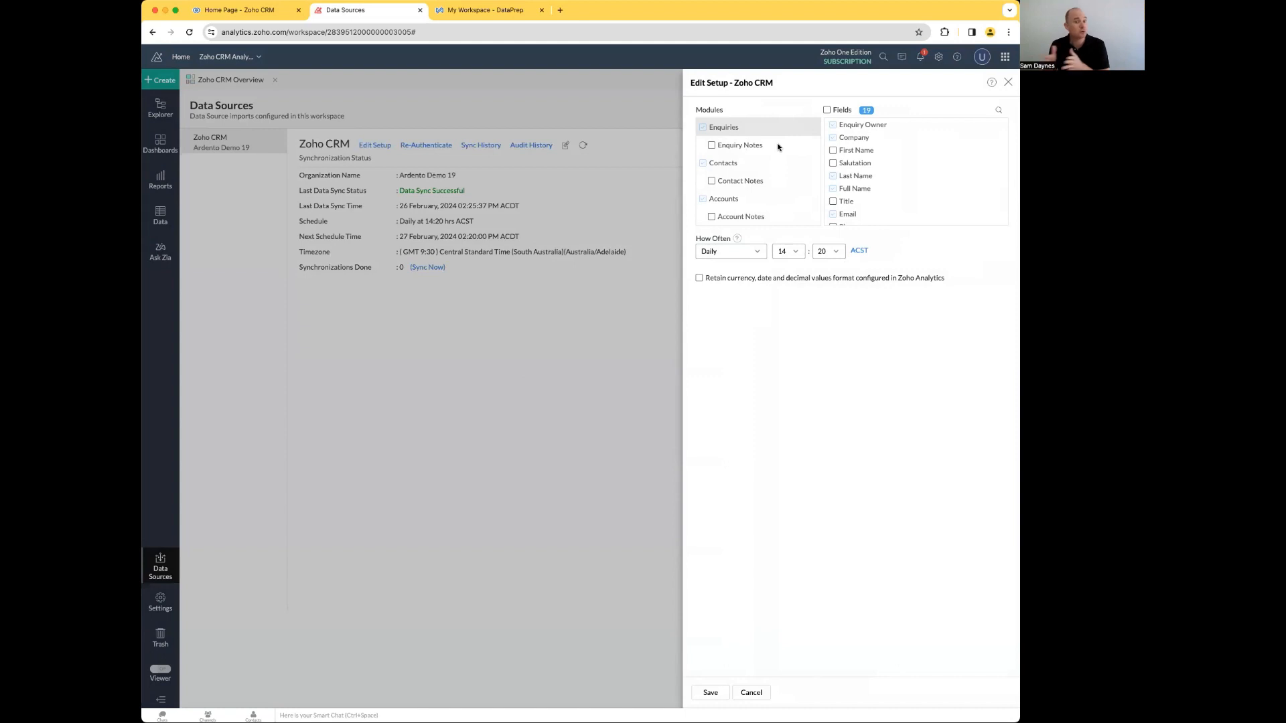
pyautogui.click(752, 693)
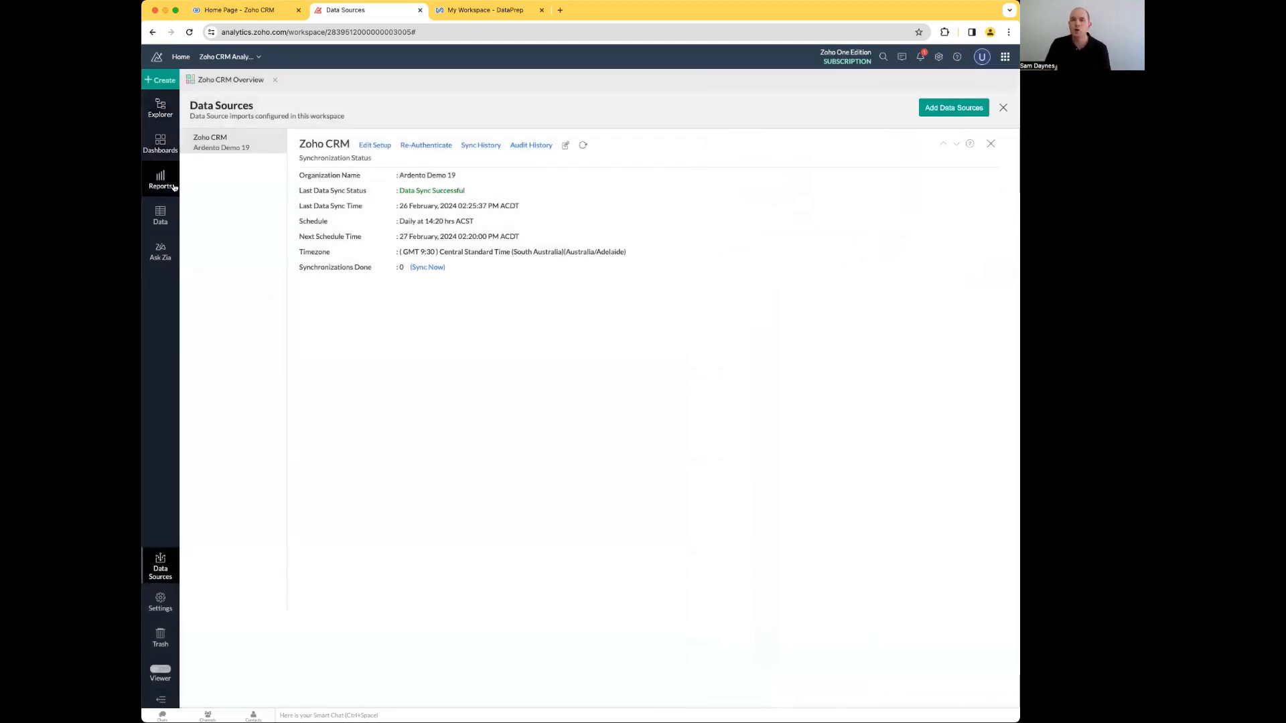
# Step: Create a new chart view with Accounts as its base table
pyautogui.click(167, 211)
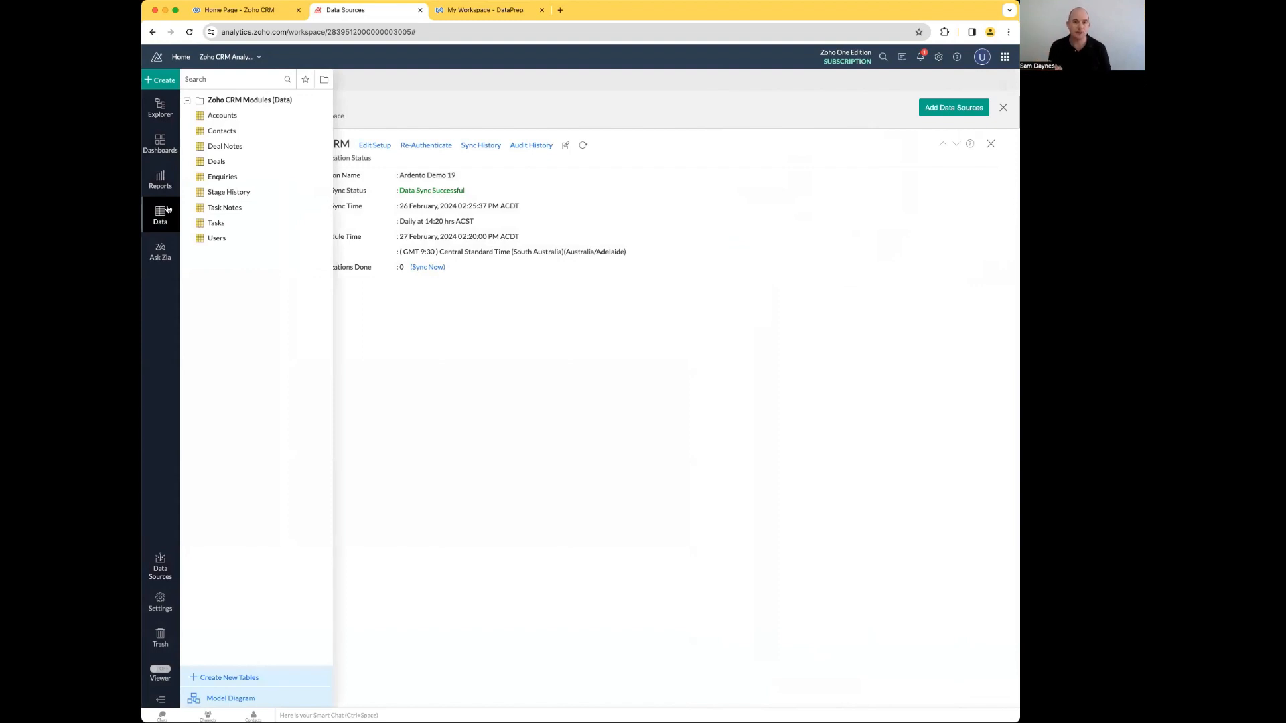
pyautogui.click(164, 83)
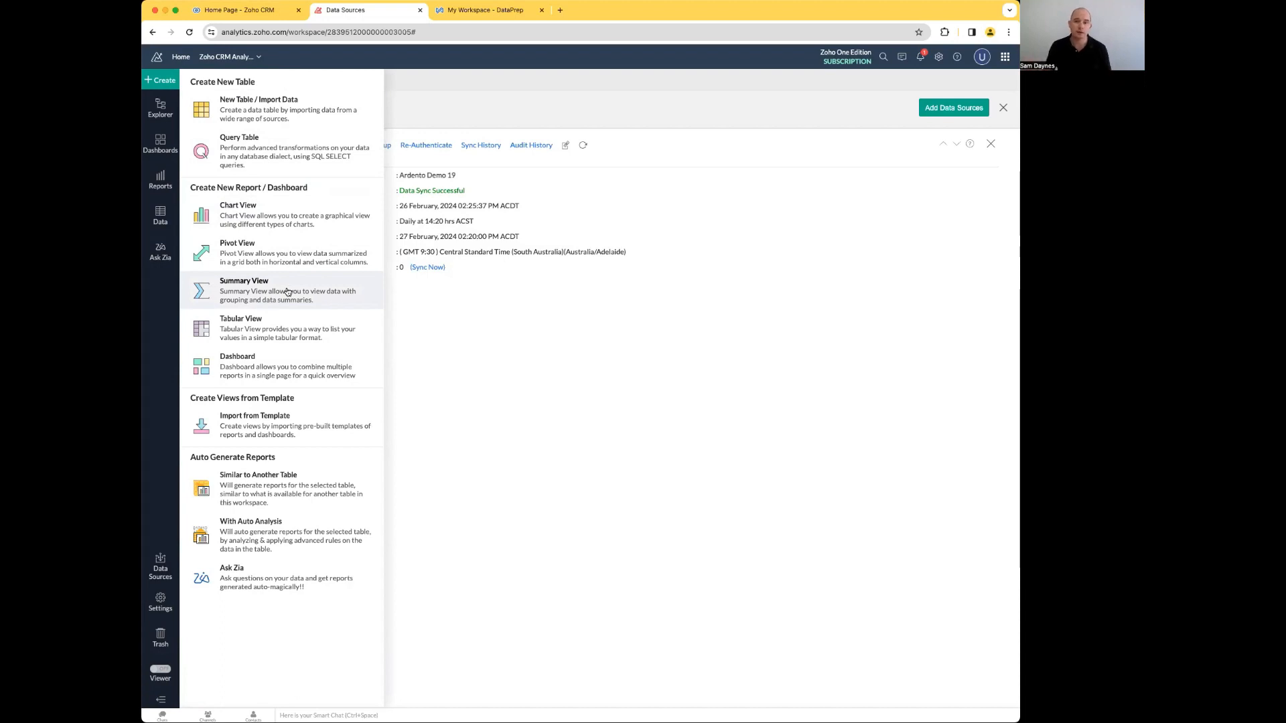
pyautogui.click(271, 223)
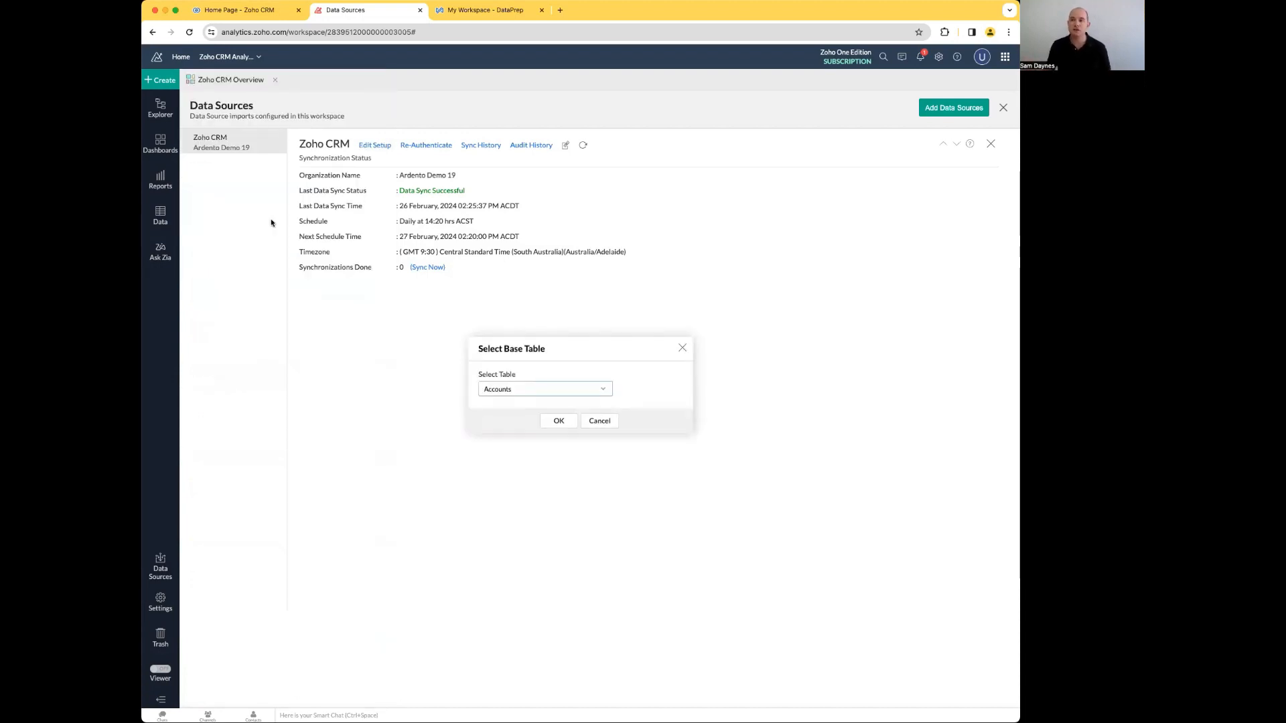
pyautogui.click(563, 421)
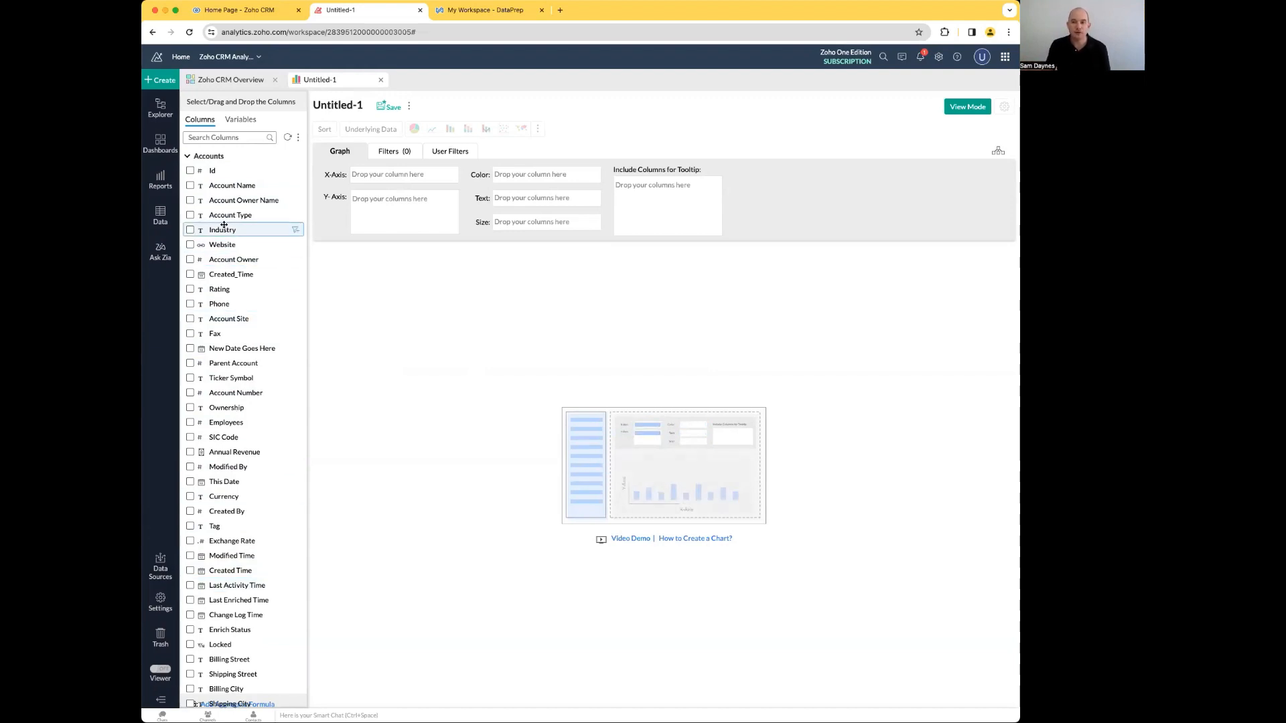
# Step: Generate a graph with Account Type on the X-axis and the sum of Amount from Deals on the Y-axis
pyautogui.click(190, 215)
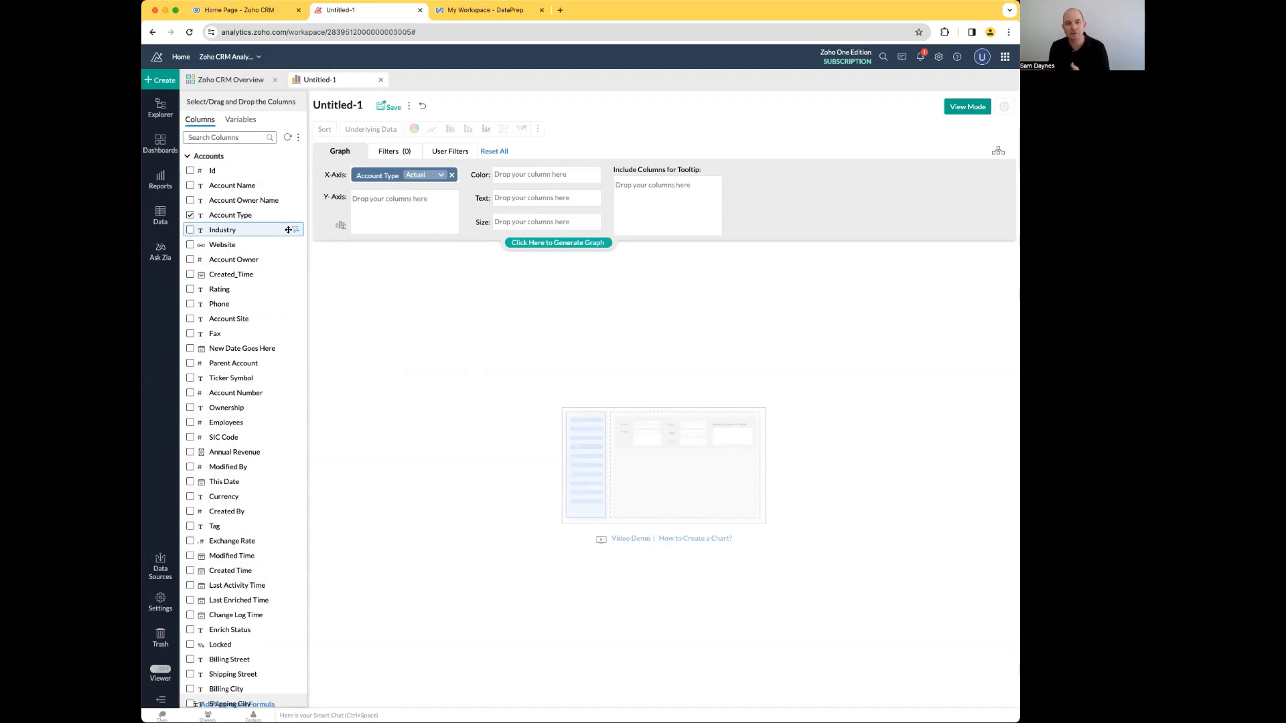
pyautogui.click(554, 242)
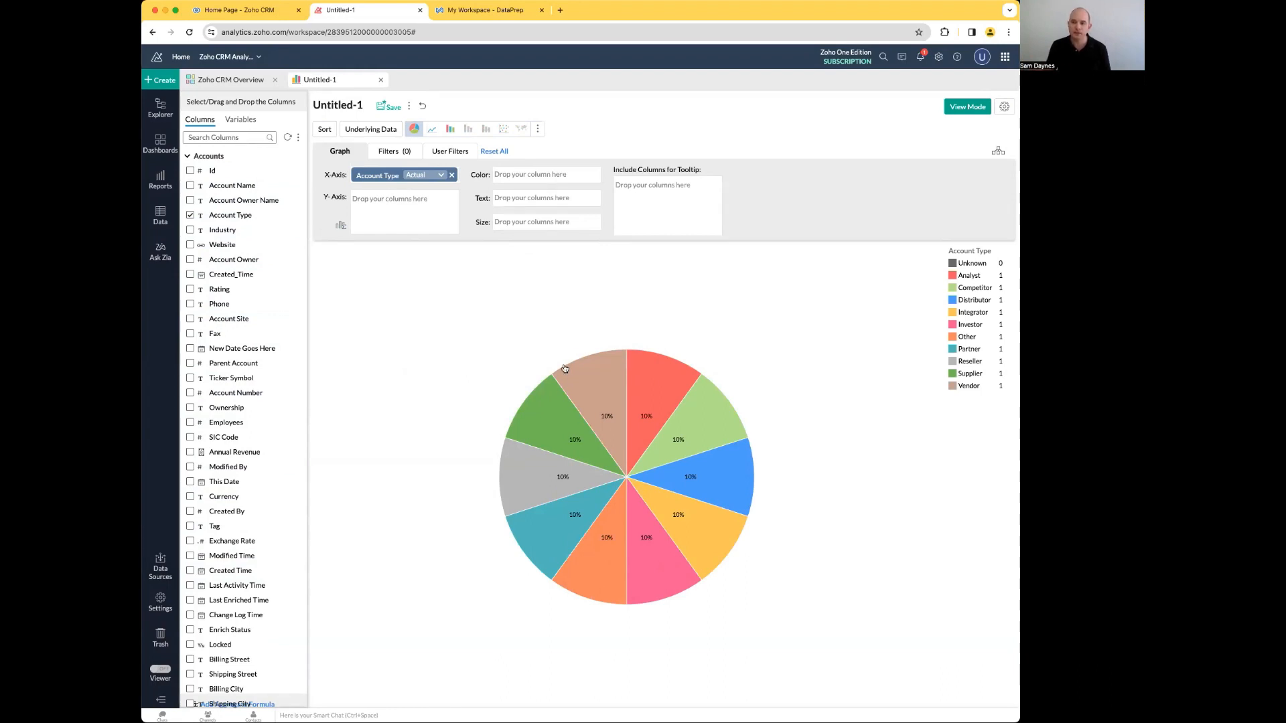
pyautogui.click(188, 158)
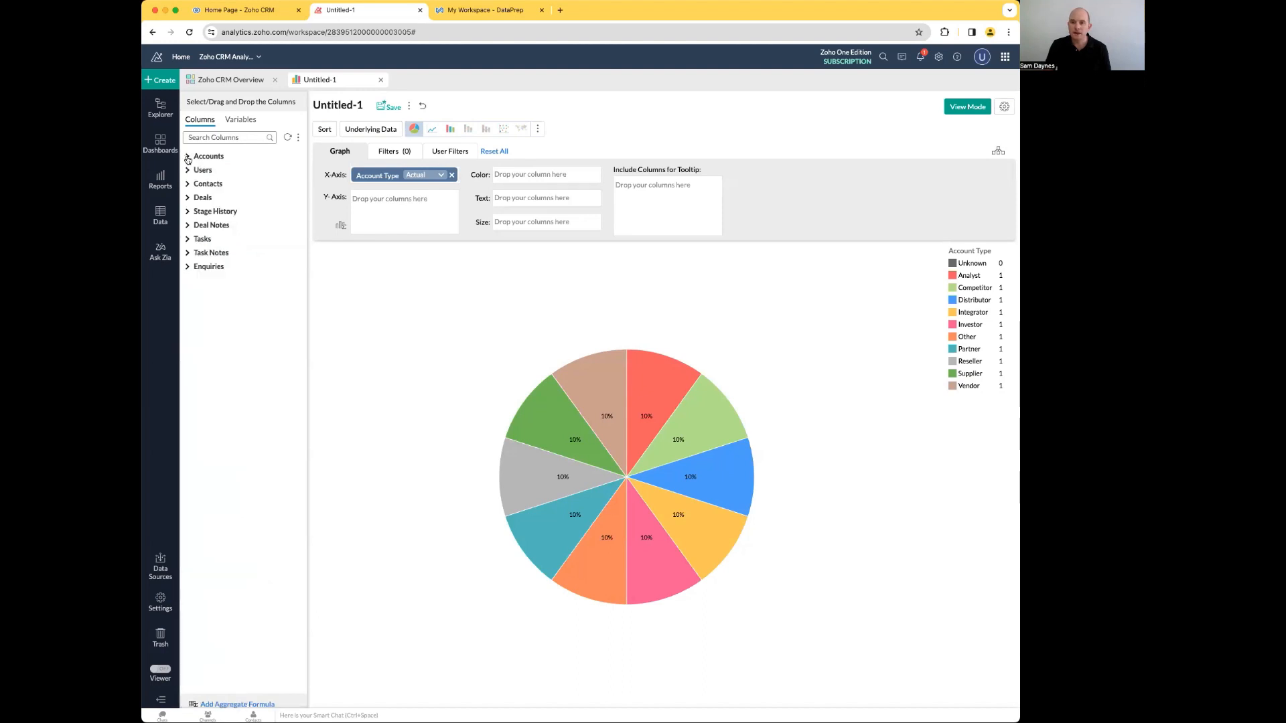
pyautogui.click(188, 198)
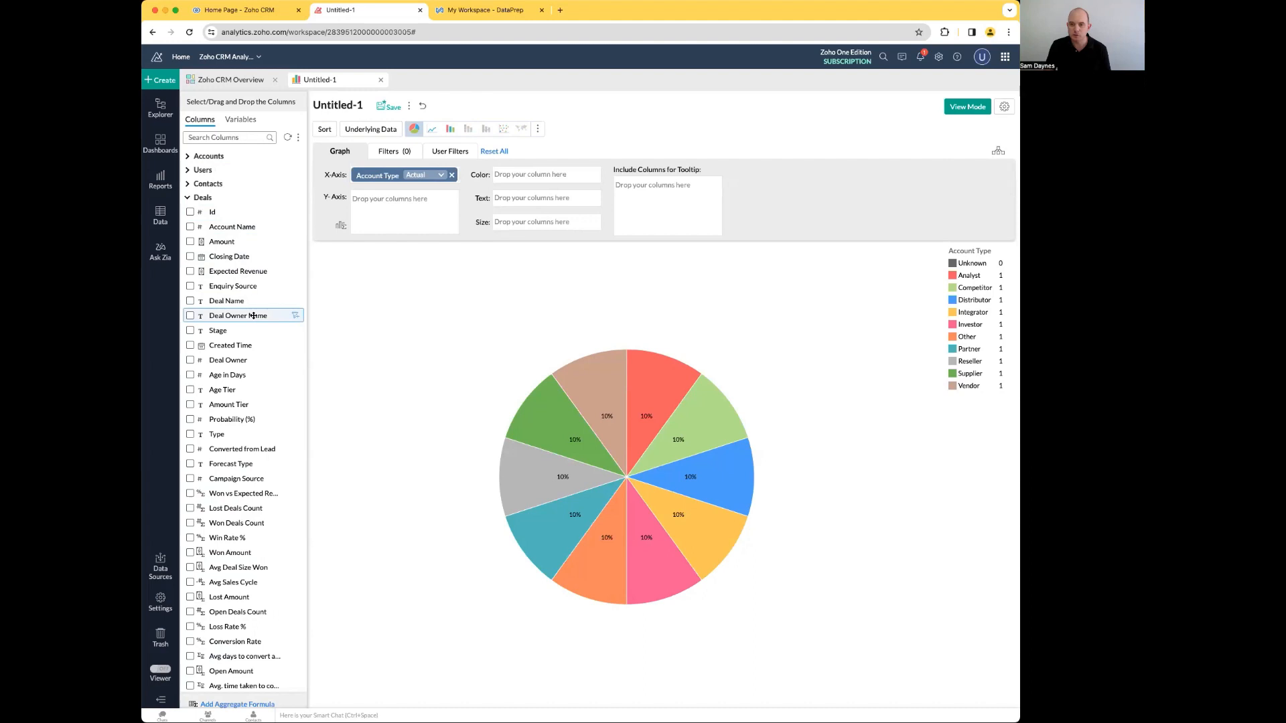
pyautogui.click(190, 242)
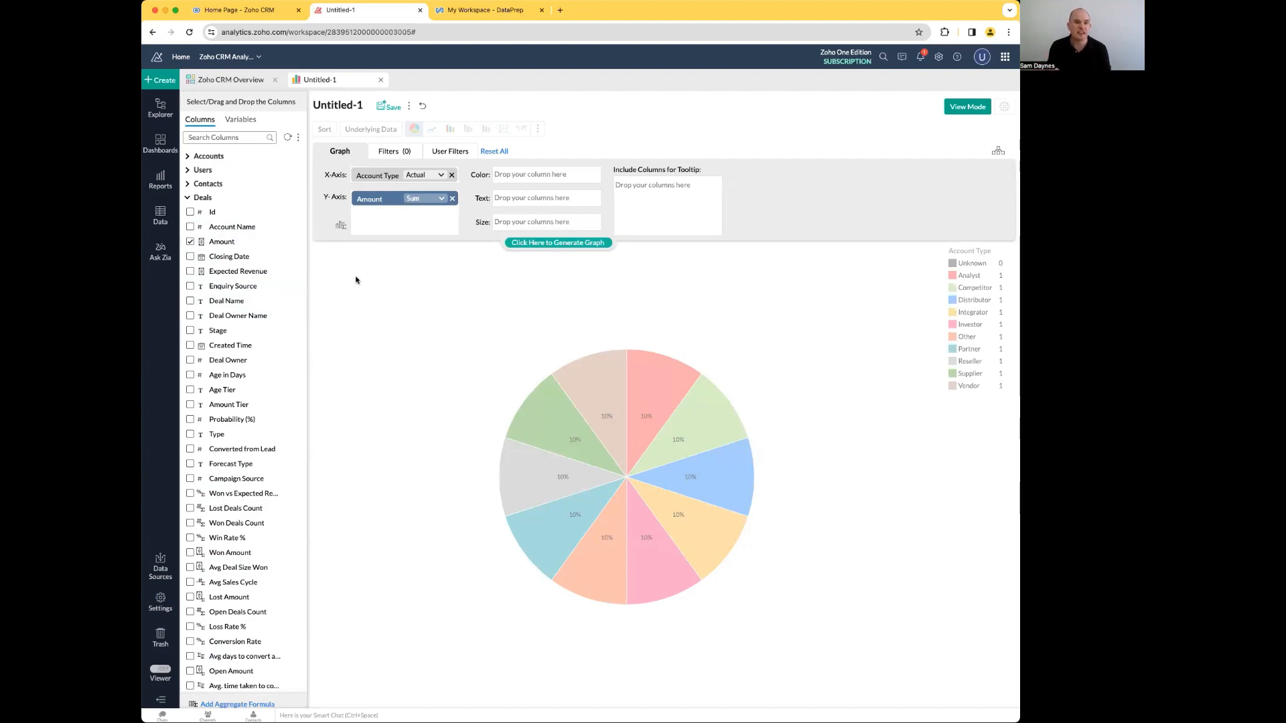
pyautogui.click(548, 242)
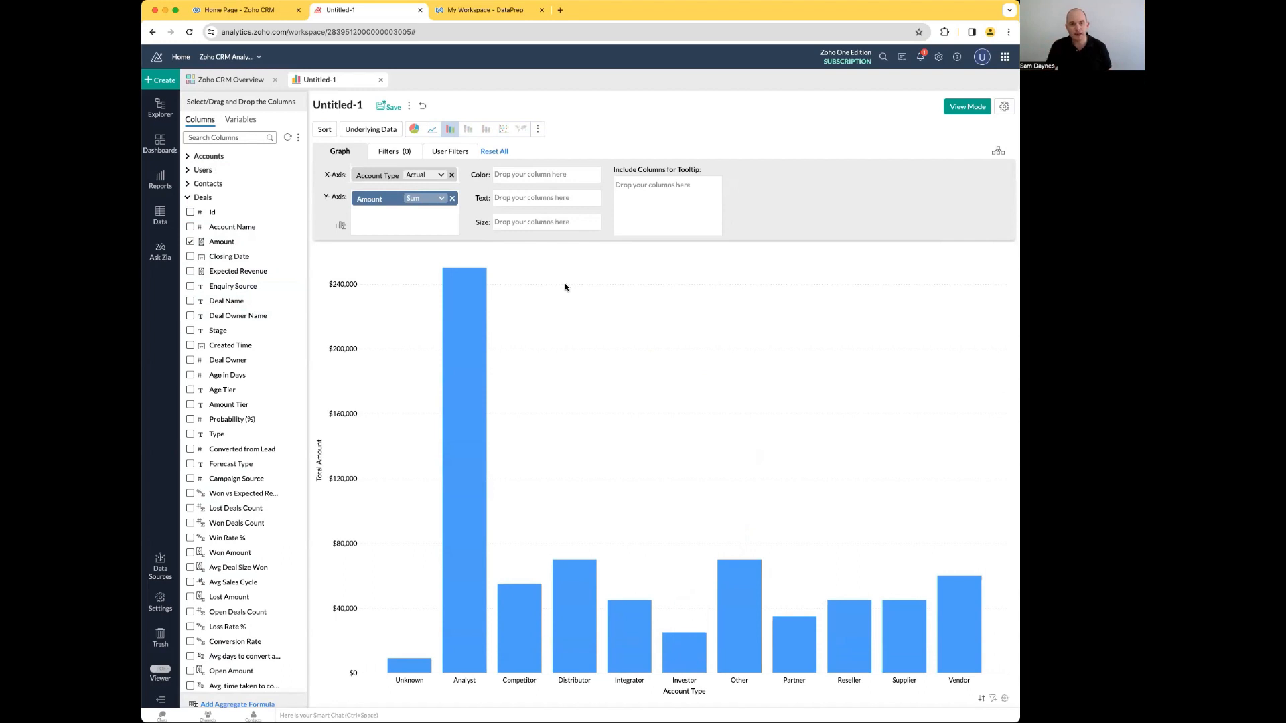
# Step: Review the summary functions available for the Y-axis Amount, such as Sum and Minimum, without changing the selection
pyautogui.click(441, 201)
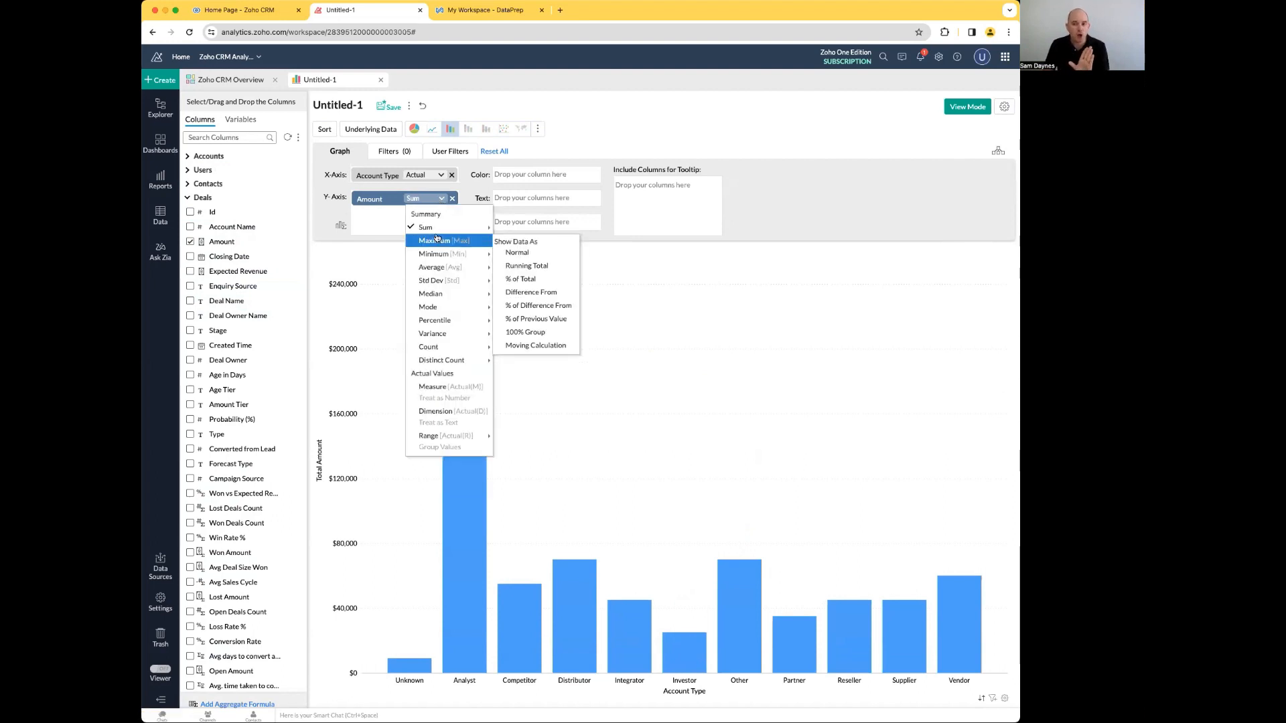
pyautogui.moveTo(440, 258)
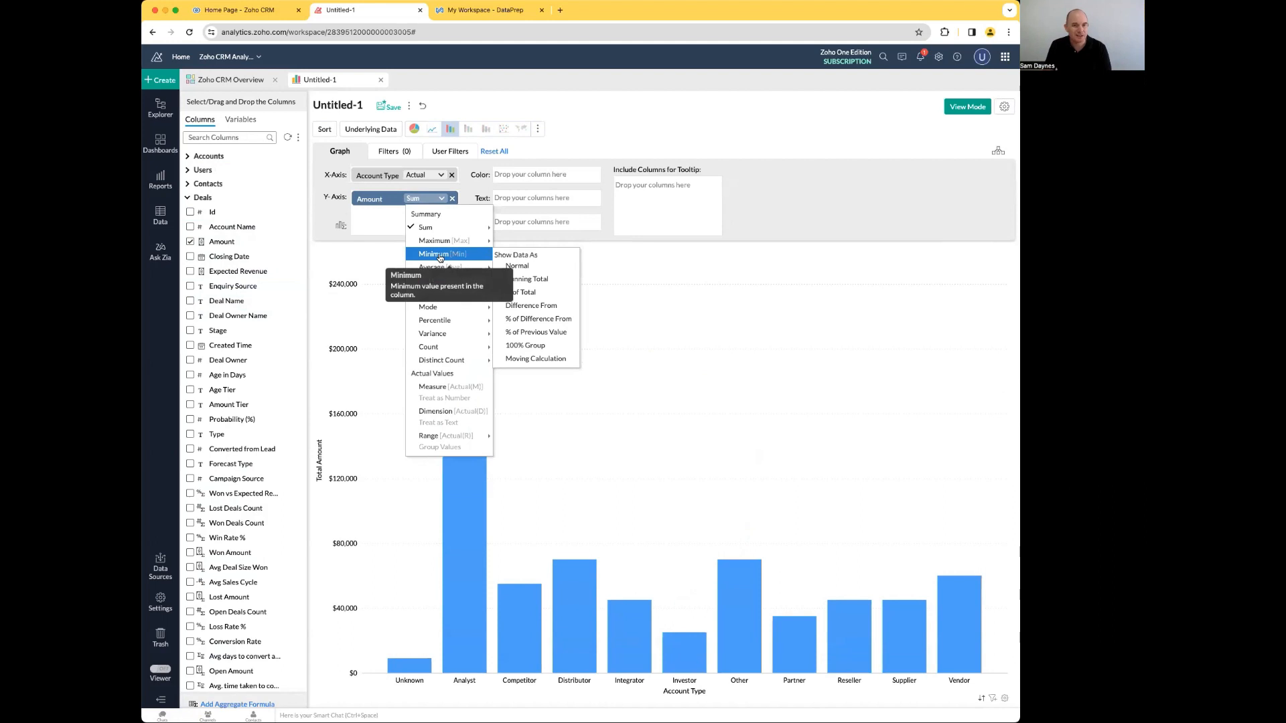
pyautogui.moveTo(435, 228)
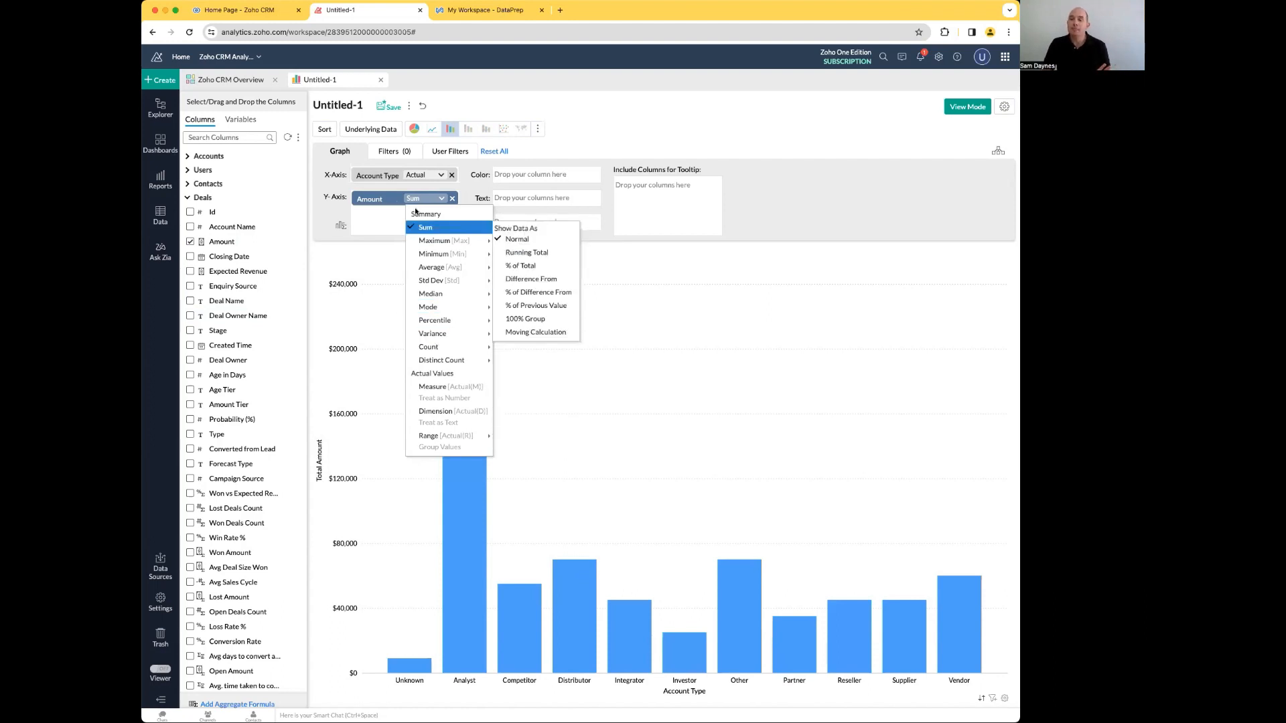
pyautogui.click(671, 231)
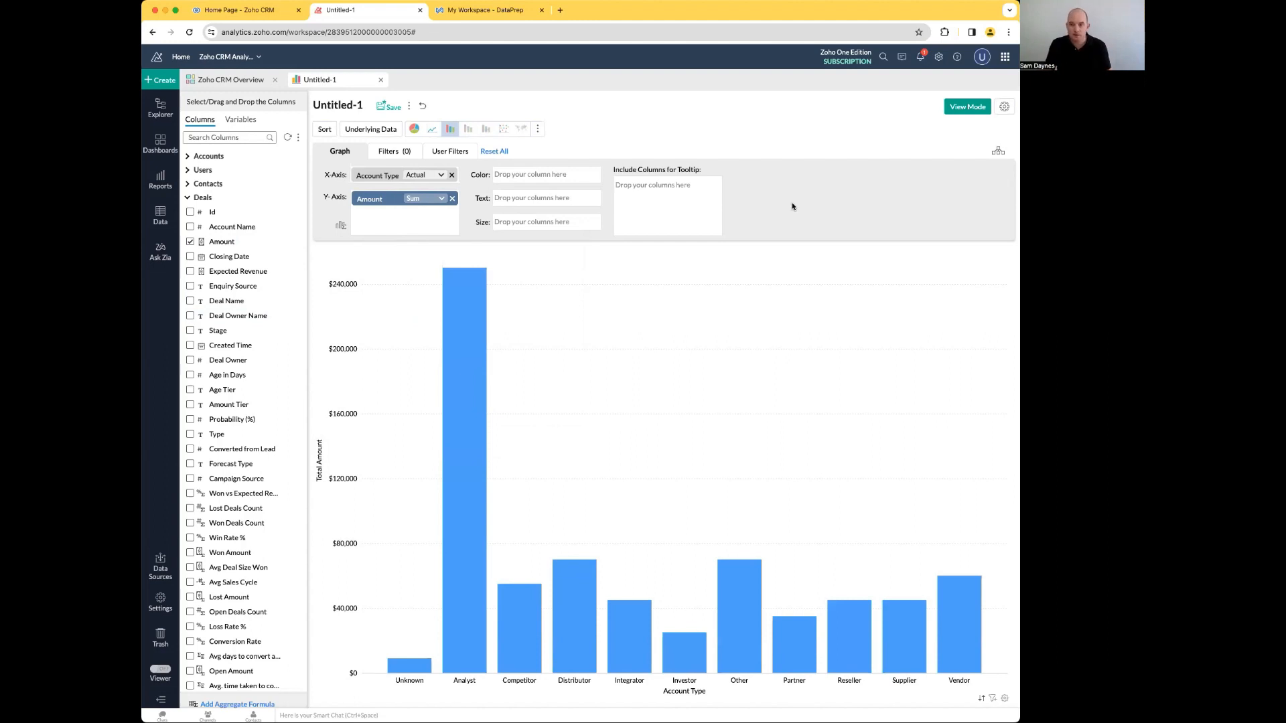
# Step: Color the graph by Stage from Deals, regenerate it, and switch it to a stacked bar chart
pyautogui.click(188, 198)
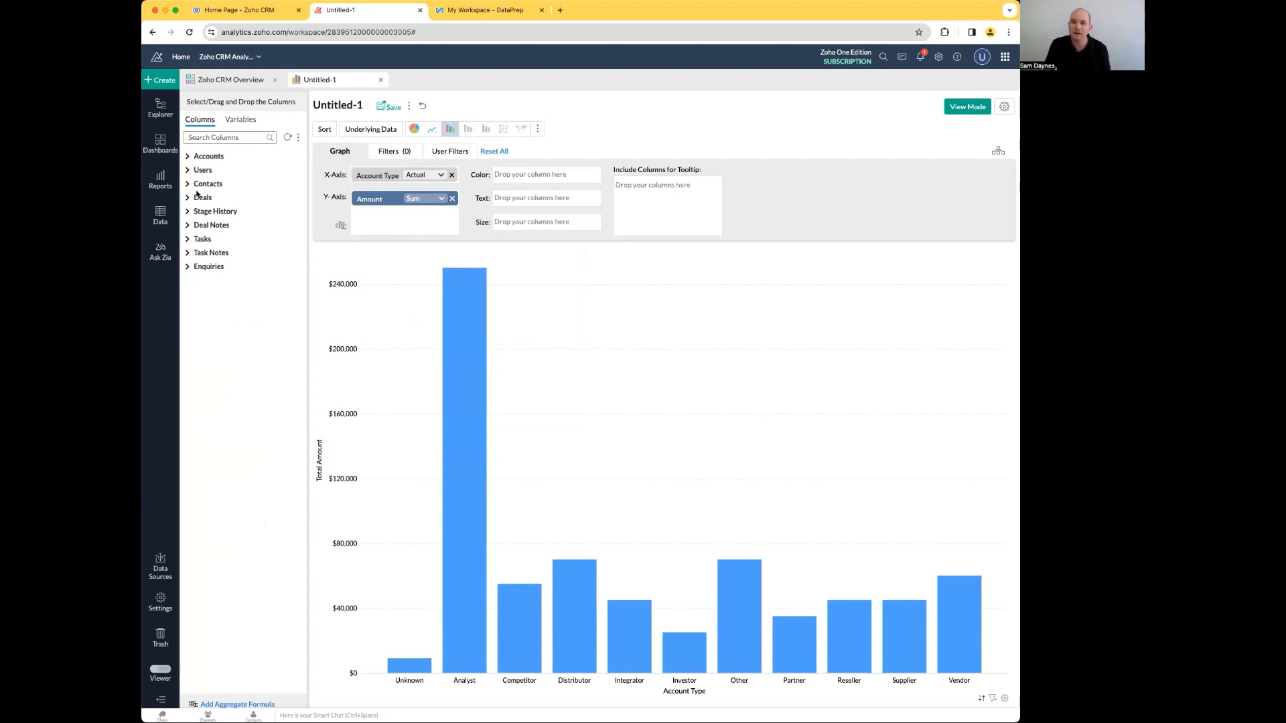
pyautogui.click(188, 212)
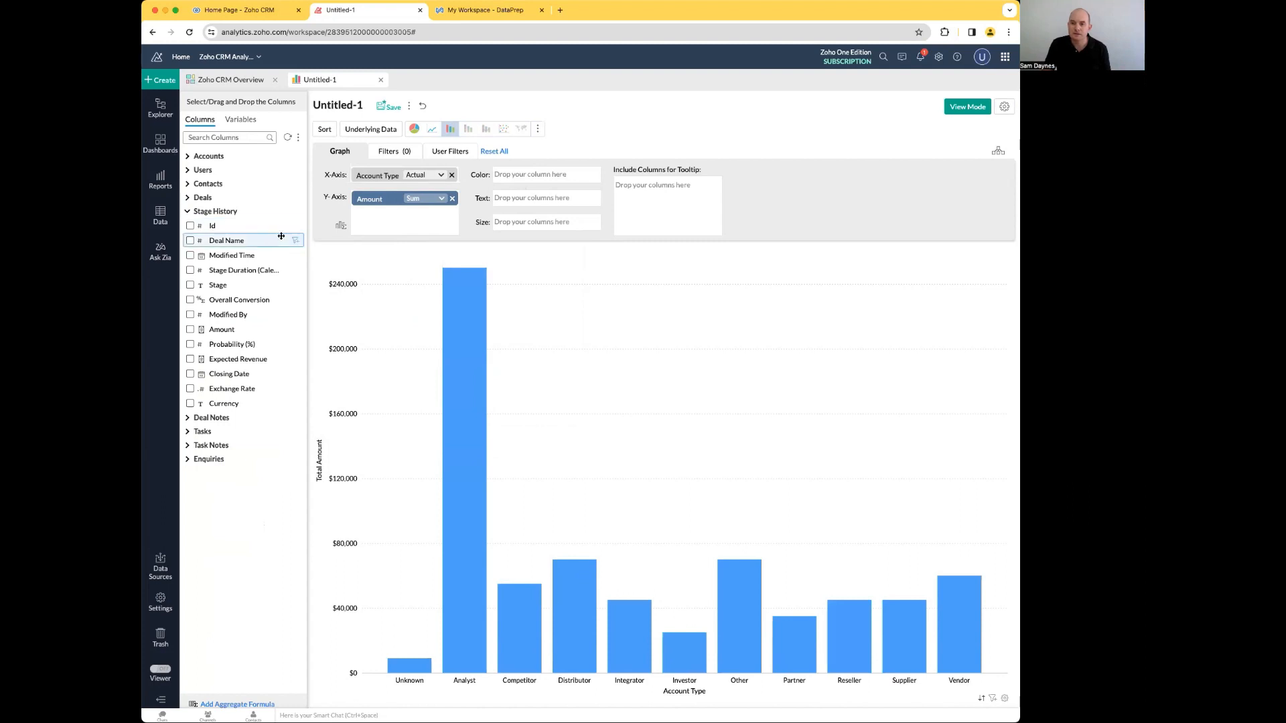
pyautogui.click(188, 198)
pyautogui.moveTo(221, 330); pyautogui.dragTo(546, 176)
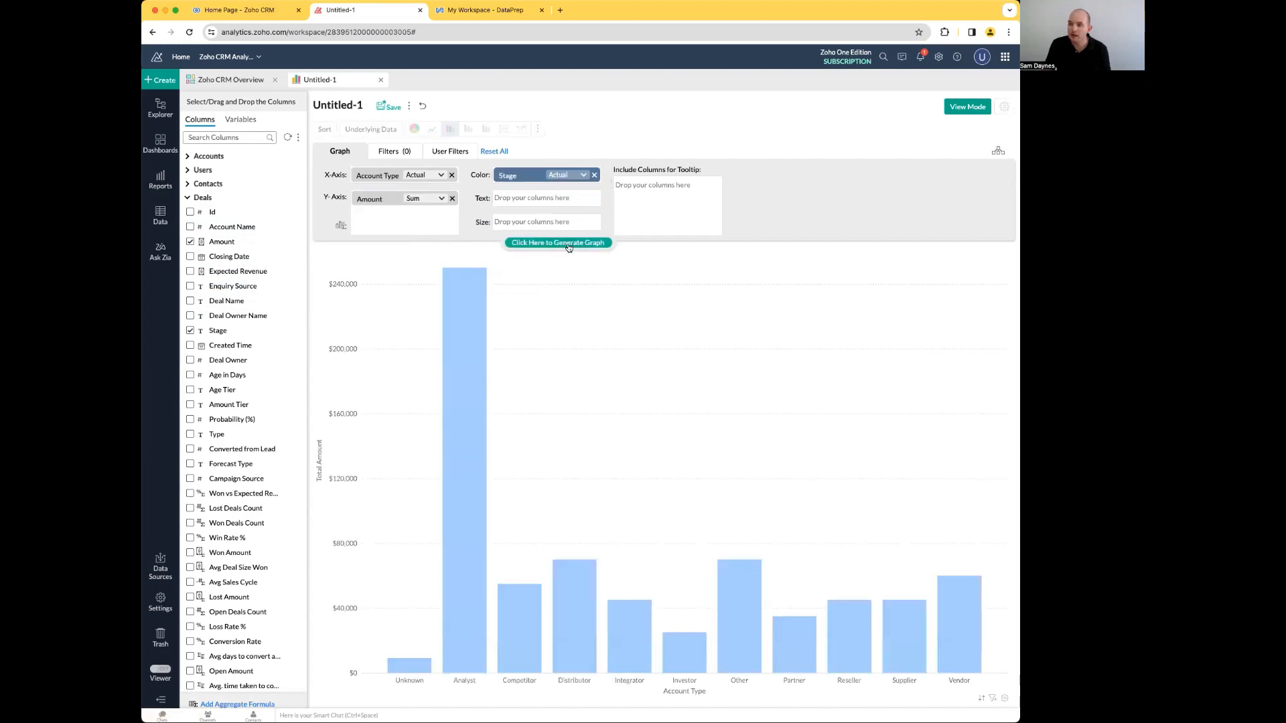
pyautogui.click(569, 247)
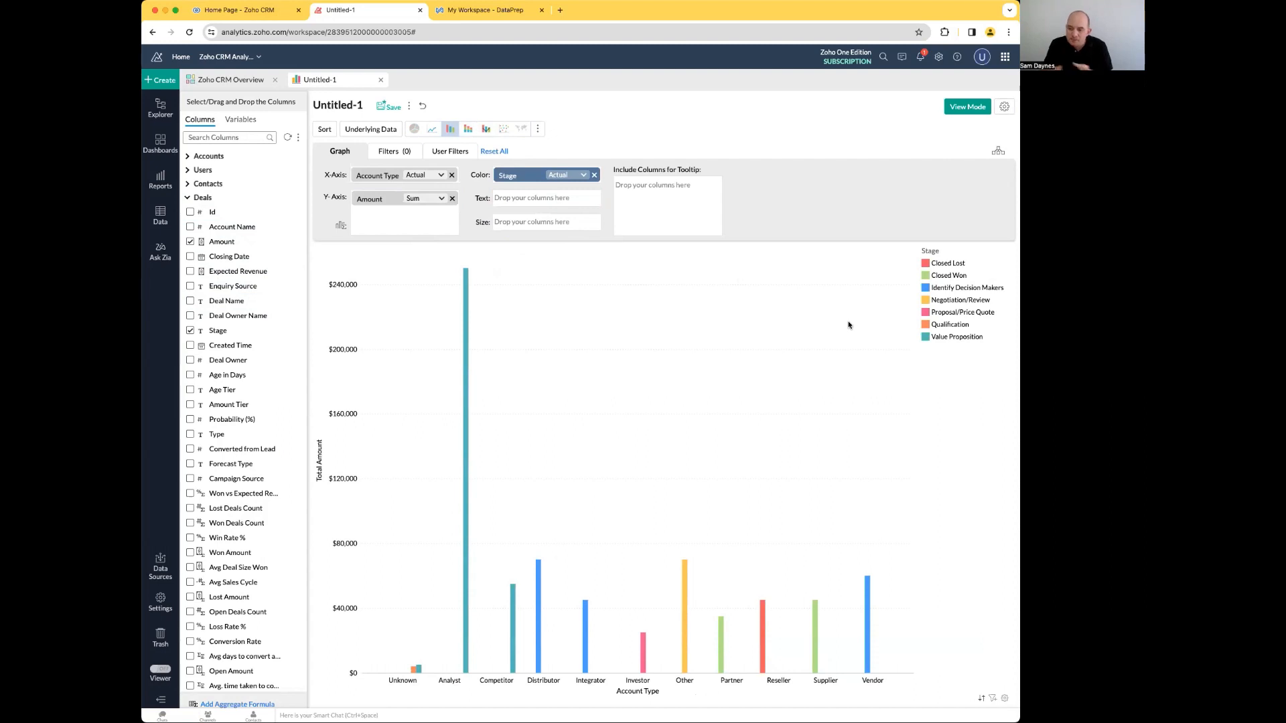
pyautogui.click(466, 129)
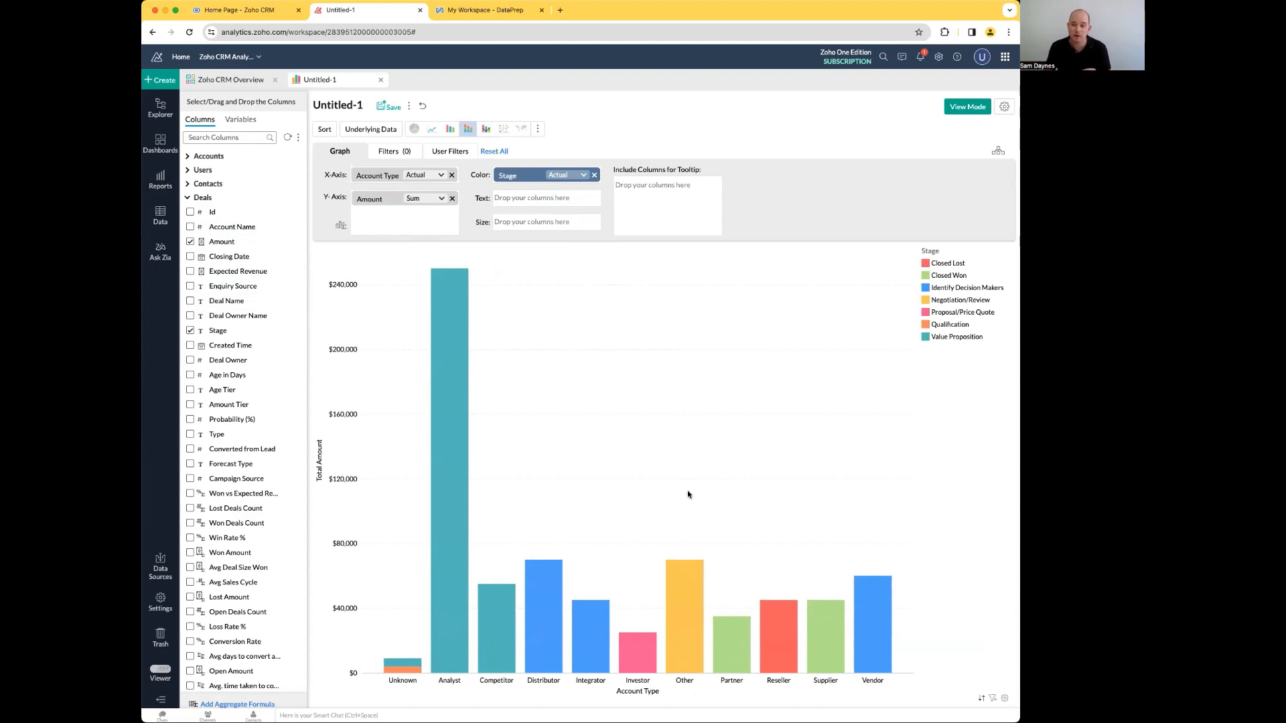
# Step: Label the stacked bars with the sum of Amount from Deals as their text
pyautogui.moveTo(410, 663)
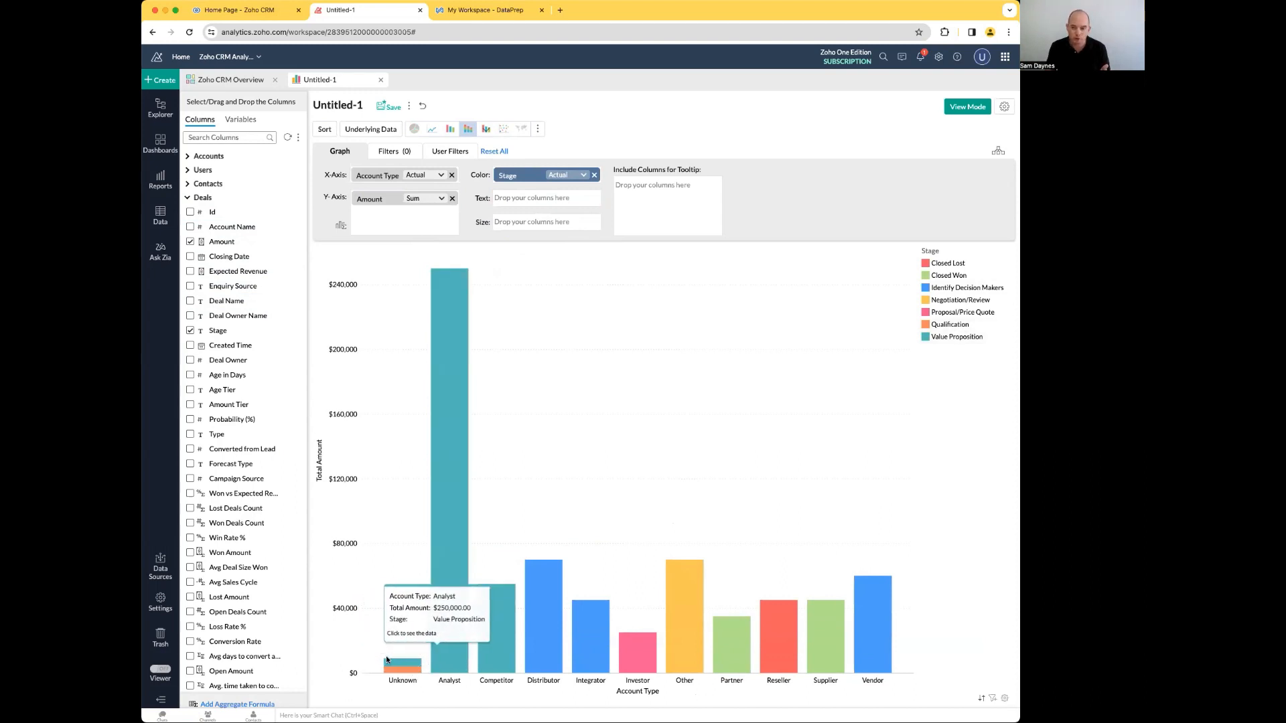
pyautogui.moveTo(592, 618)
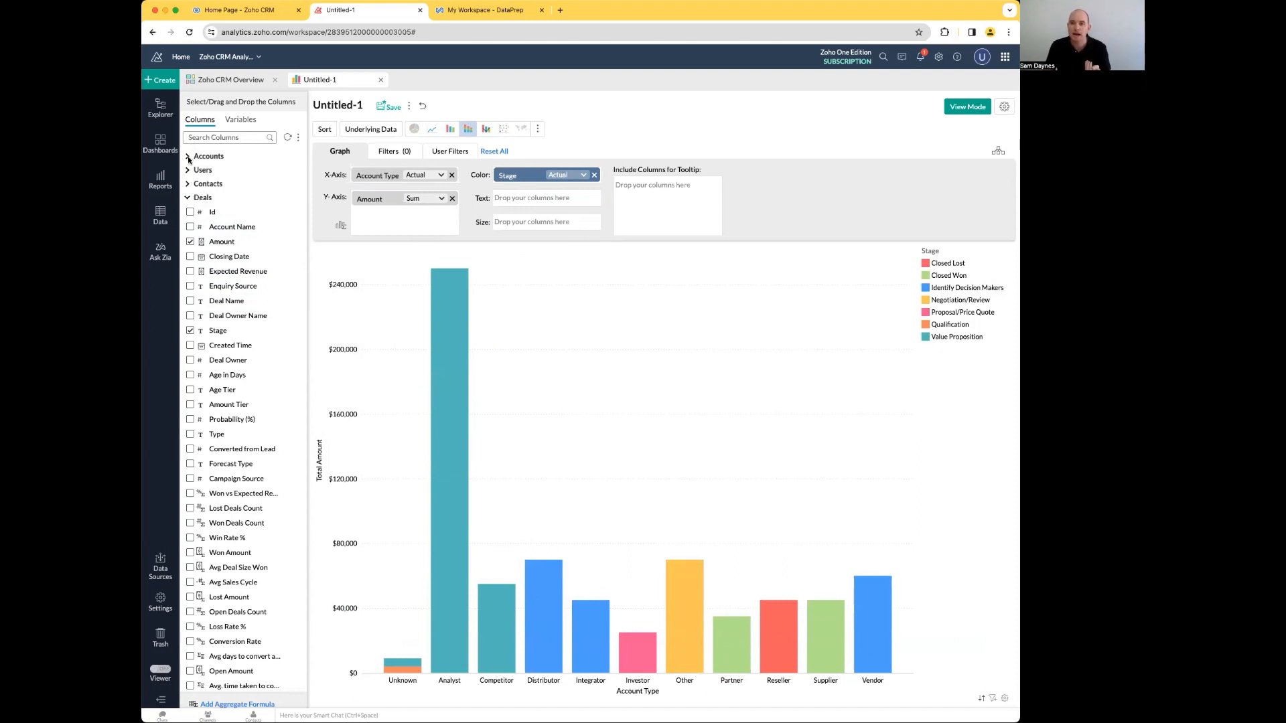
pyautogui.moveTo(290, 244); pyautogui.dragTo(549, 200)
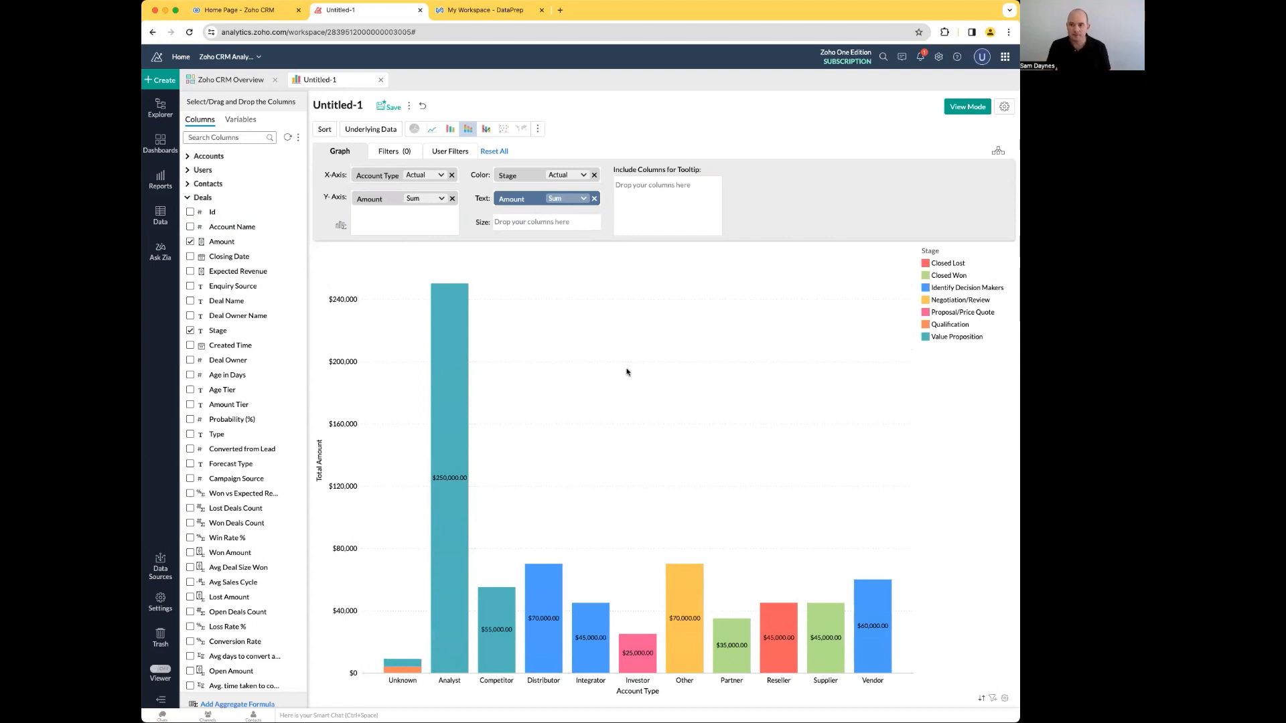
# Step: Save the stacked chart as Deals By Account Type in the Zoho CRM Modules (Data) folder and display it in view mode
pyautogui.click(390, 107)
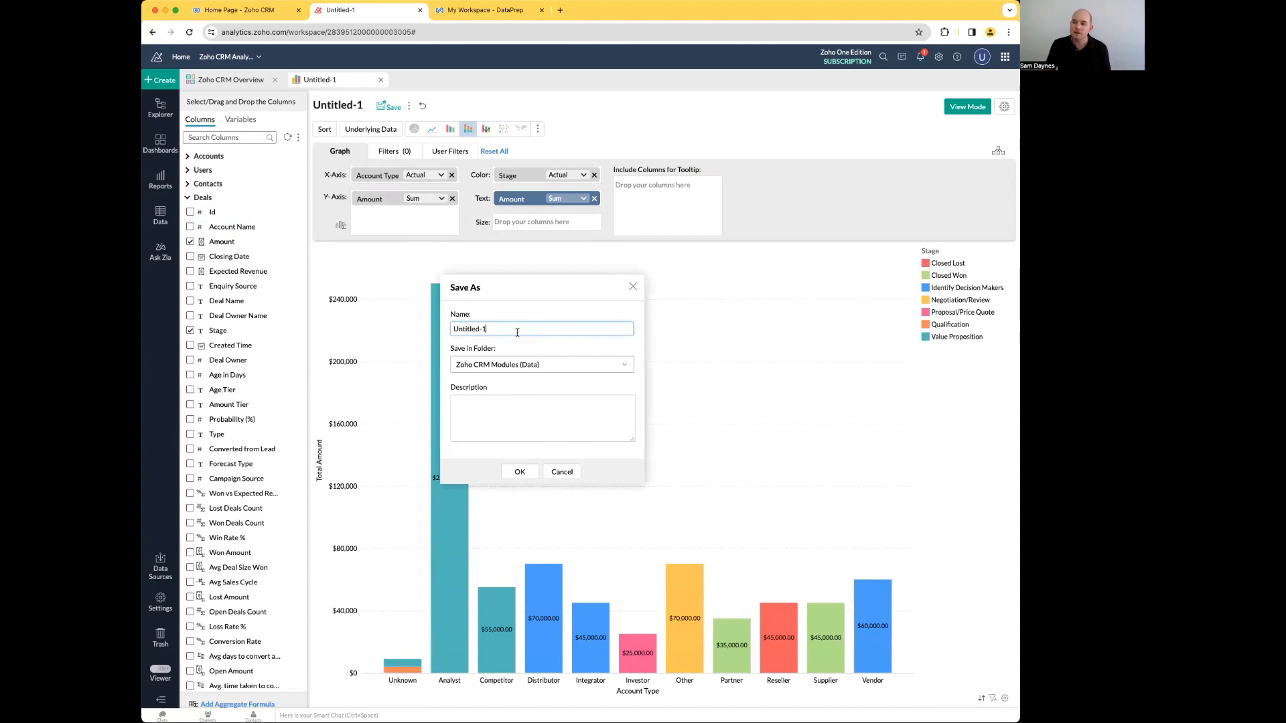
pyautogui.moveTo(517, 326); pyautogui.dragTo(453, 328)
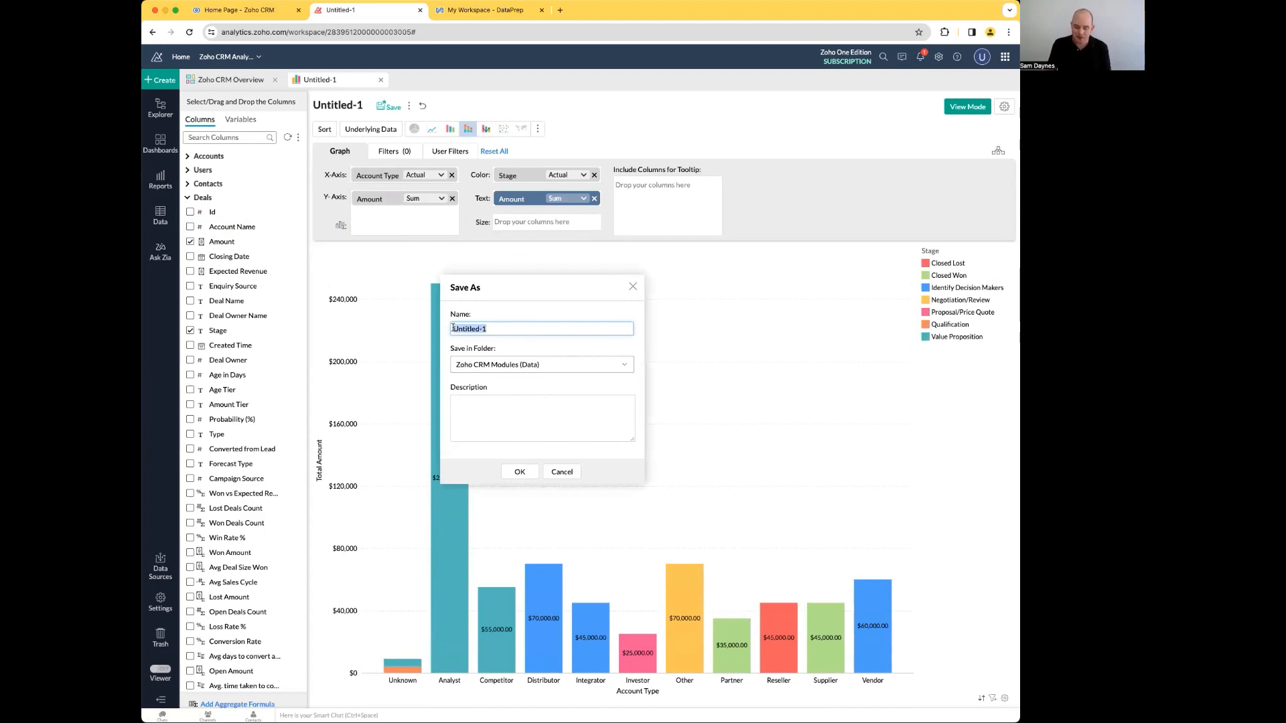
pyautogui.write('Acc')
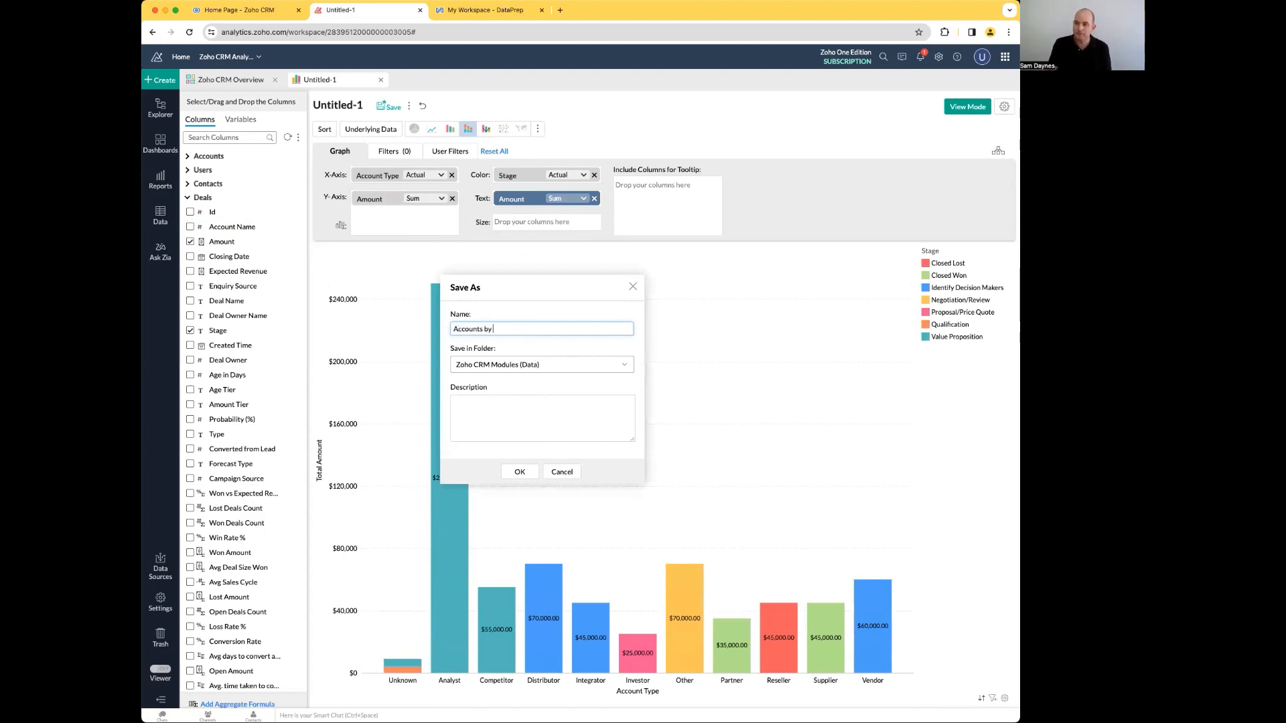
pyautogui.write('ounts by')
pyautogui.press('BackSpace')
pyautogui.write('coun')
pyautogui.click(519, 471)
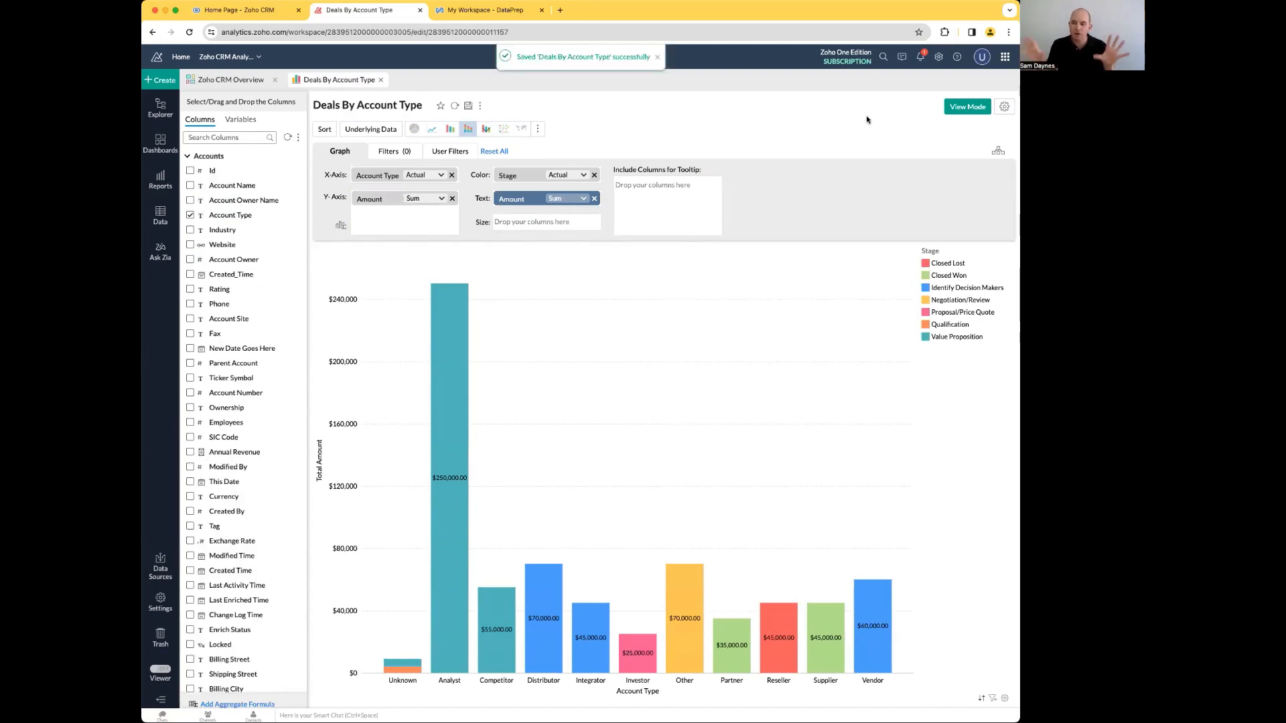
pyautogui.click(967, 107)
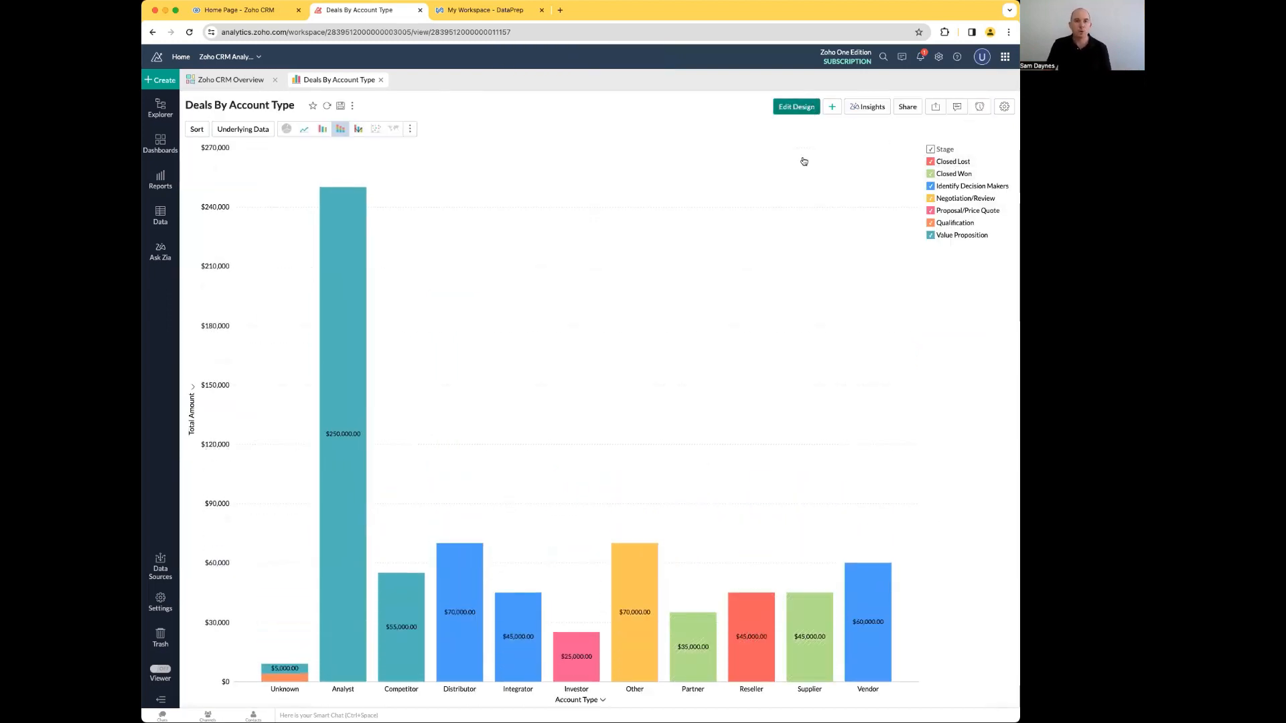
# Step: Reopen the chart's design and add Closing Date from Deals as a user filter
pyautogui.click(796, 107)
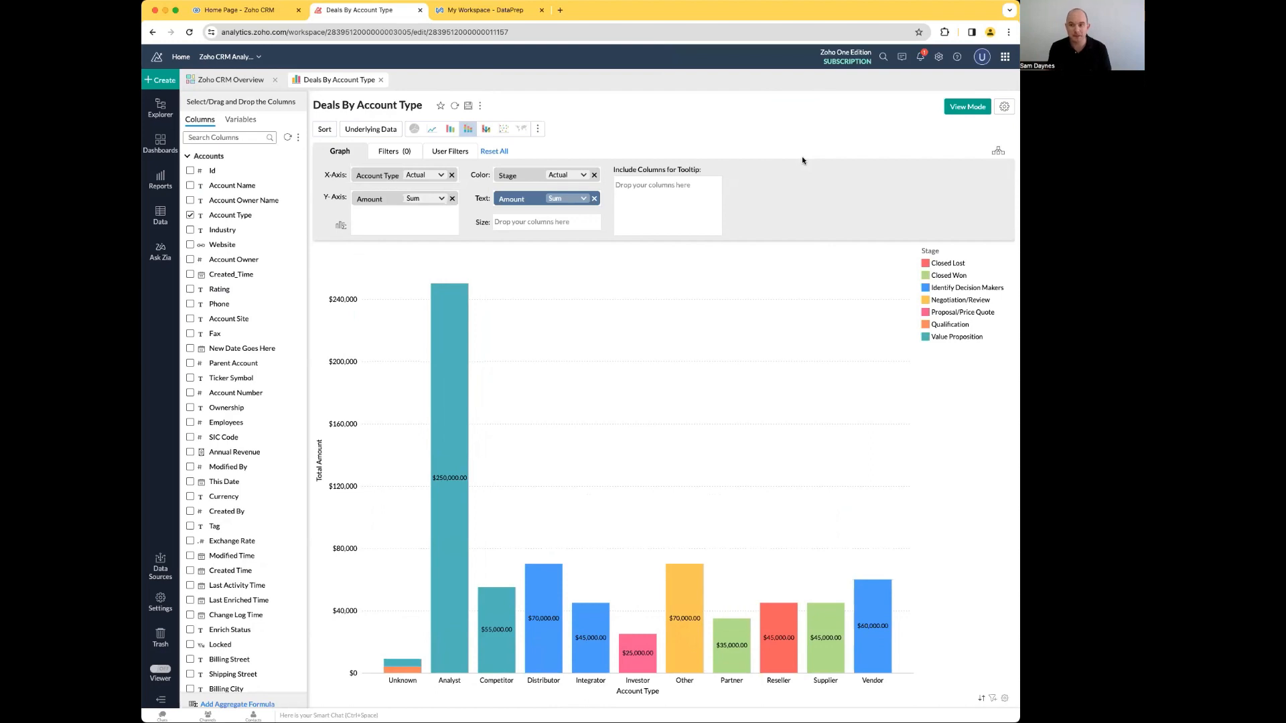
pyautogui.click(189, 157)
pyautogui.click(198, 198)
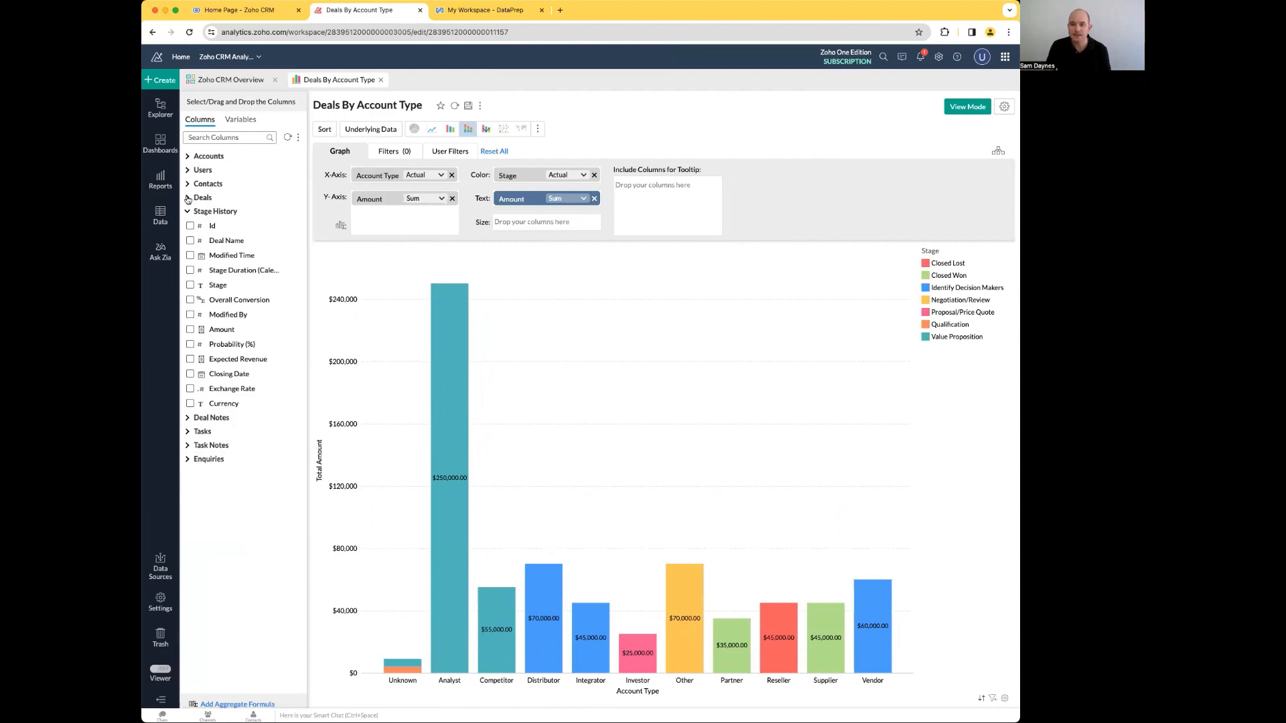
pyautogui.click(210, 198)
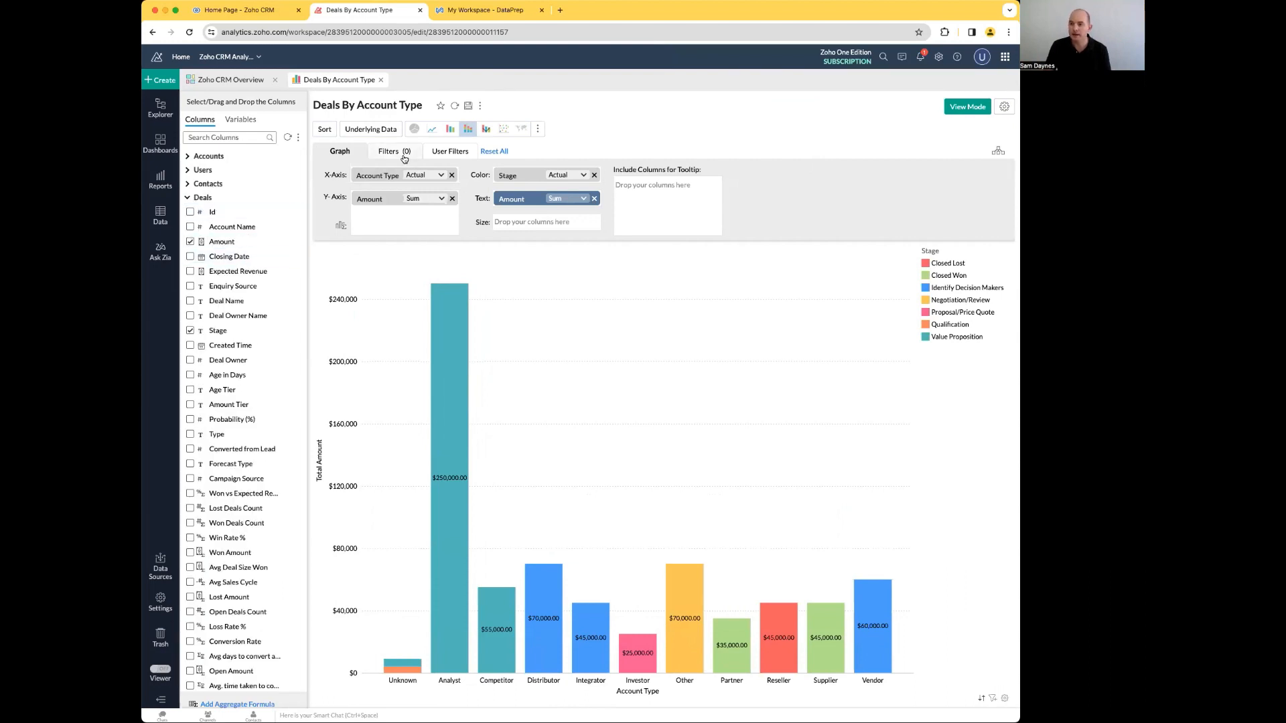
pyautogui.click(457, 157)
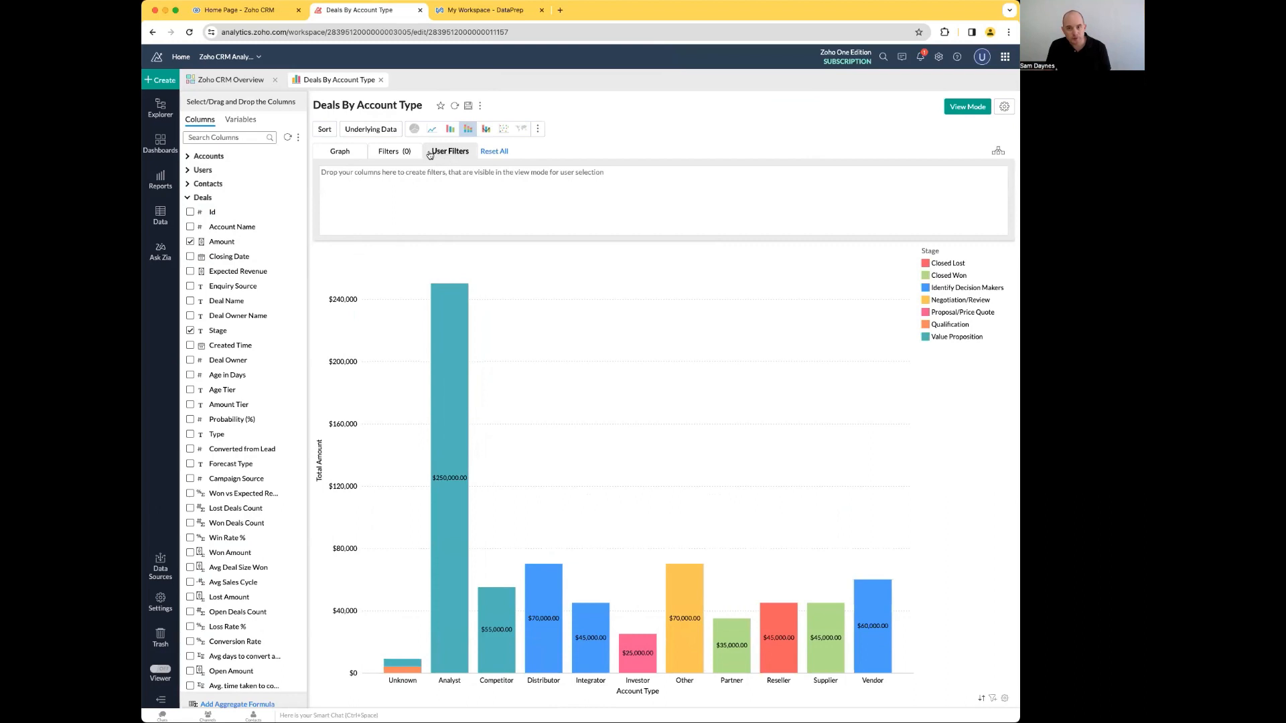
pyautogui.click(387, 156)
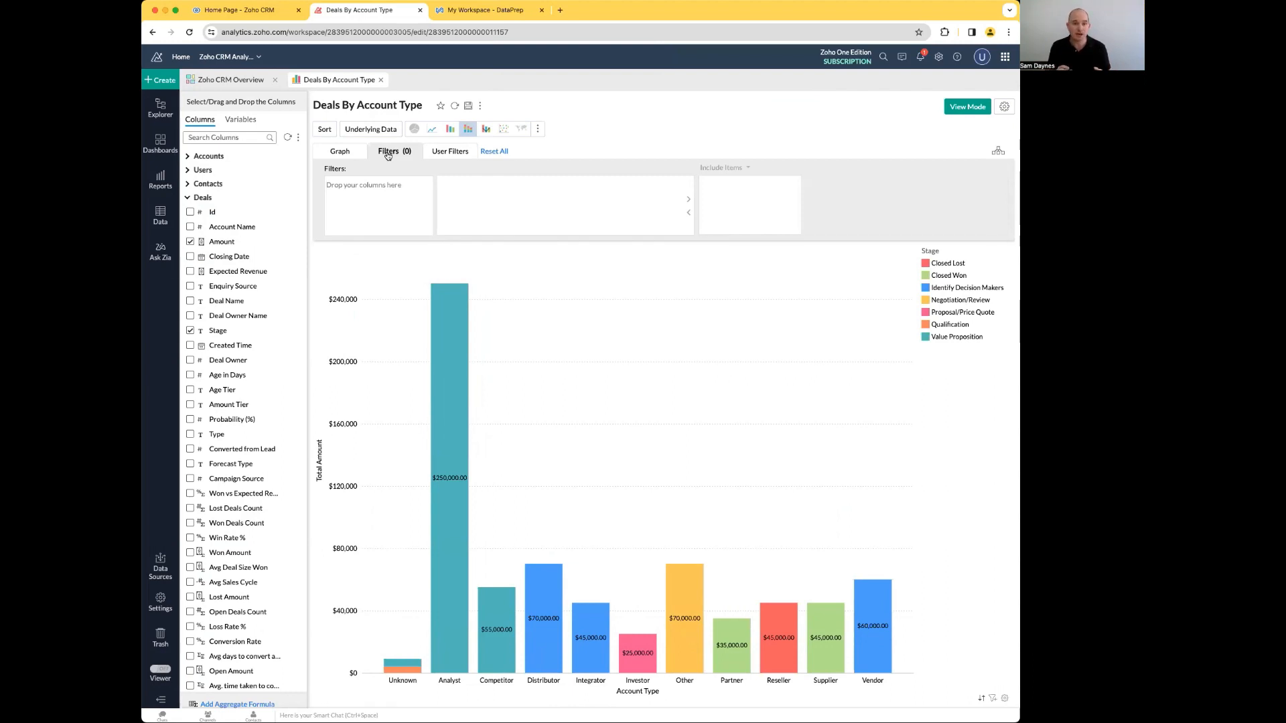
pyautogui.click(450, 151)
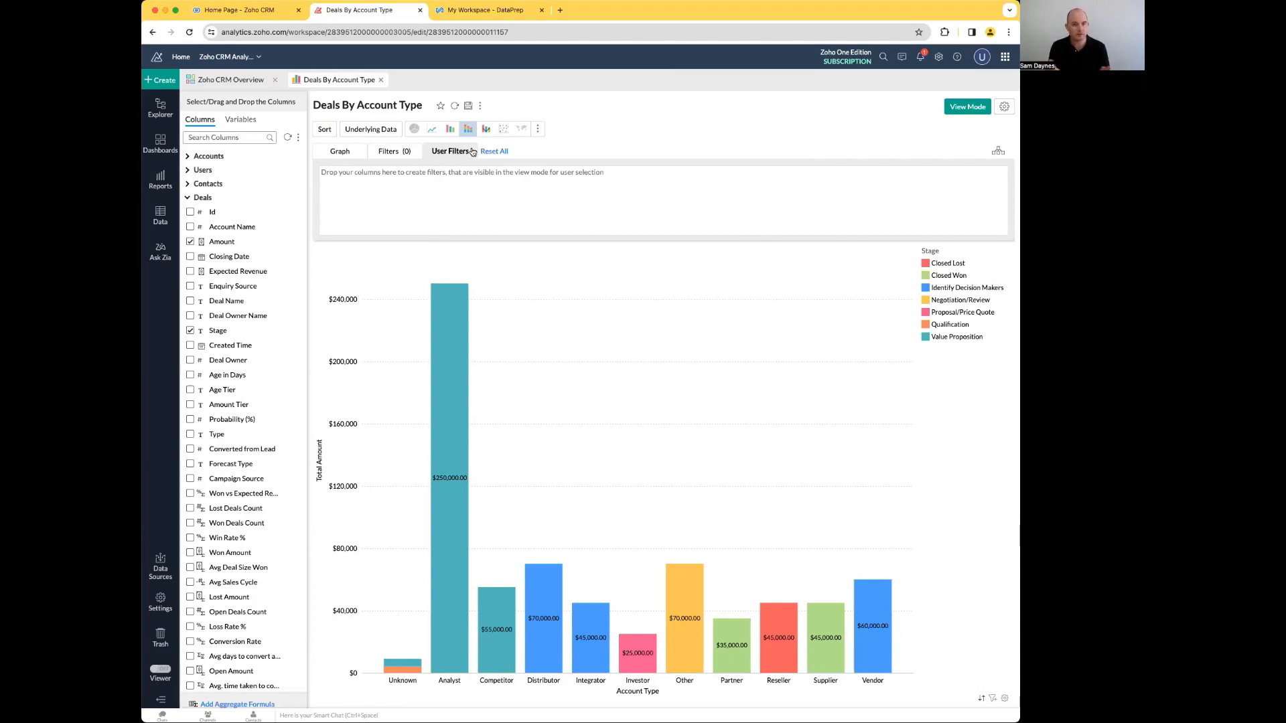
pyautogui.moveTo(236, 258); pyautogui.dragTo(421, 182)
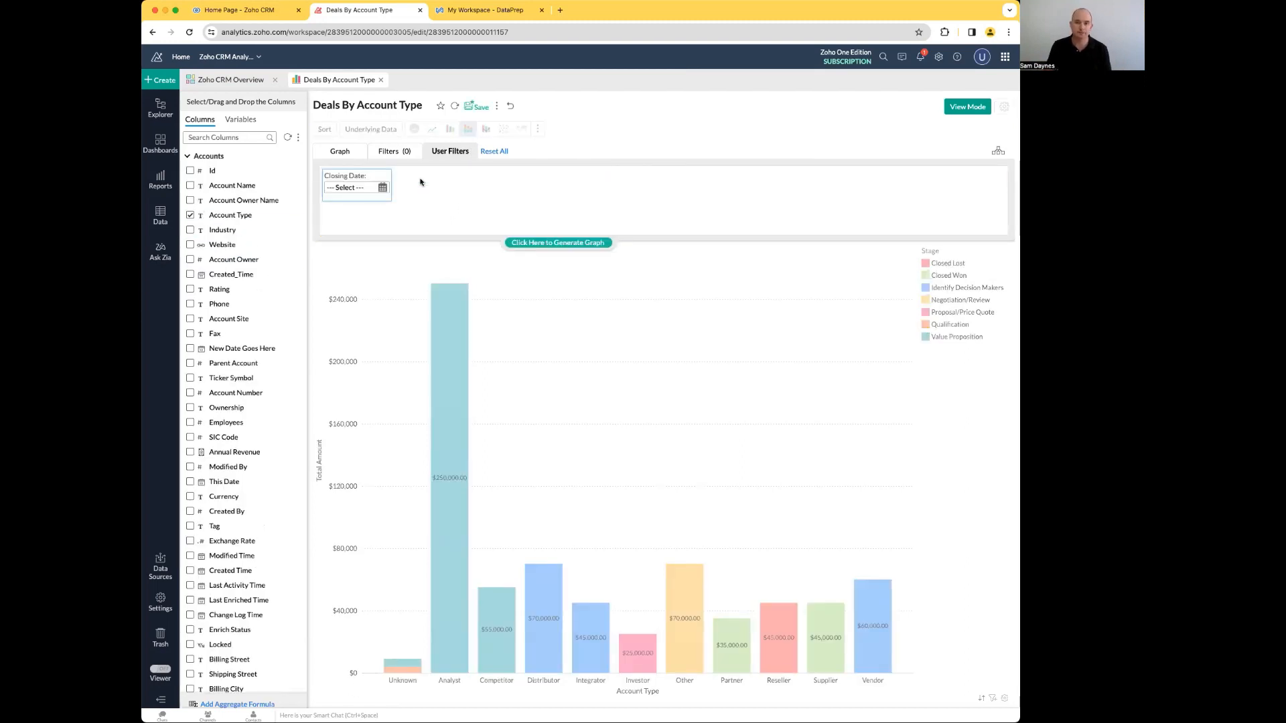
# Step: Keep Date Range Selector as the Closing Date filter's component type, then save the chart and return to view mode
pyautogui.moveTo(367, 189)
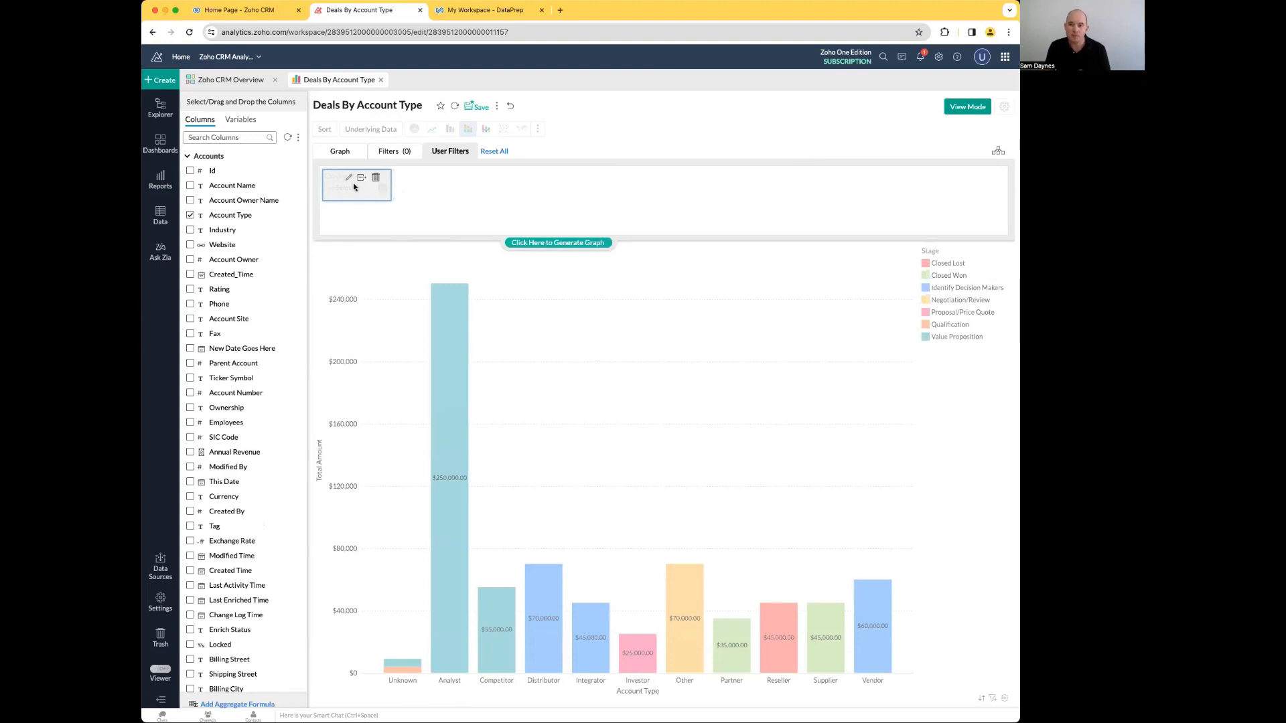
pyautogui.click(348, 177)
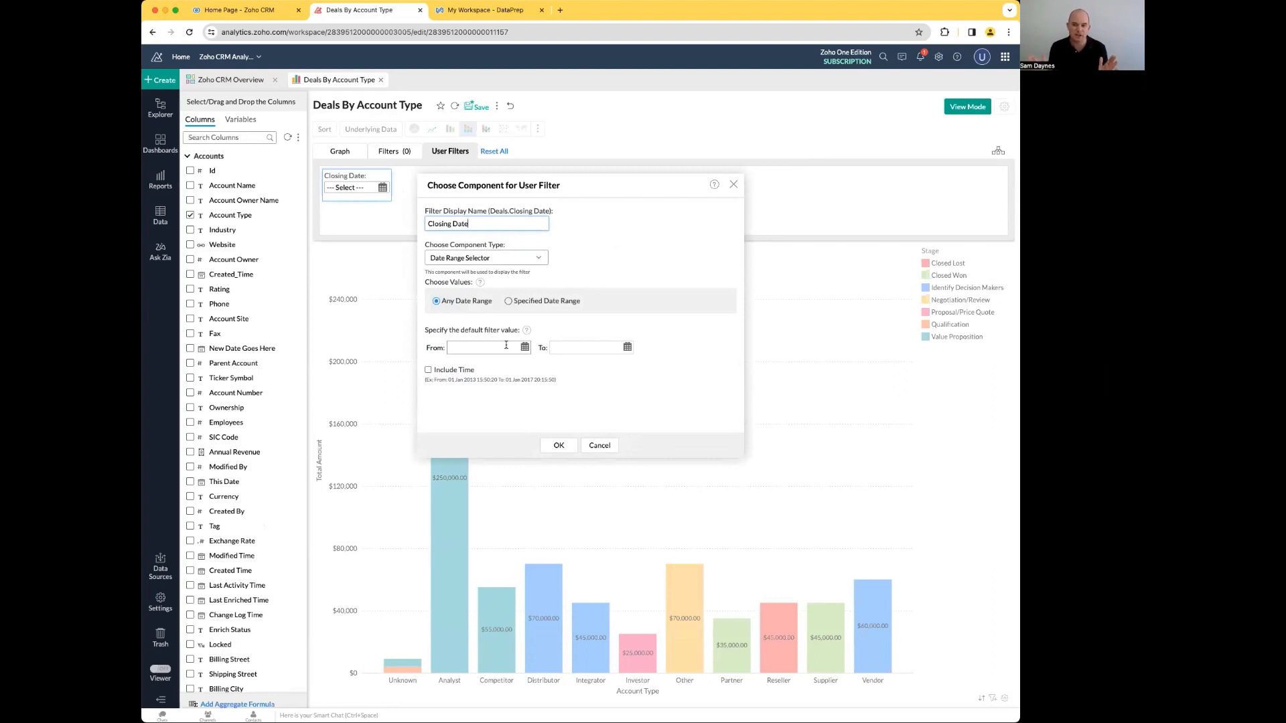
pyautogui.click(465, 259)
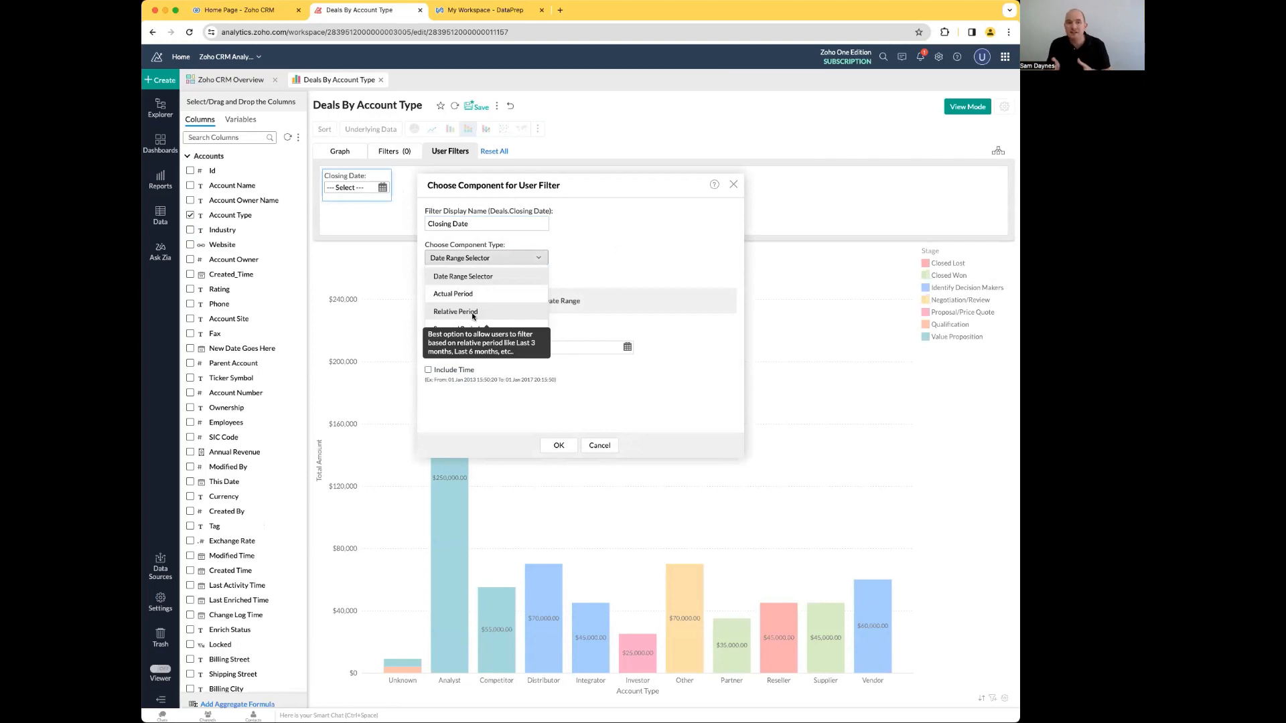
pyautogui.click(614, 263)
pyautogui.click(558, 446)
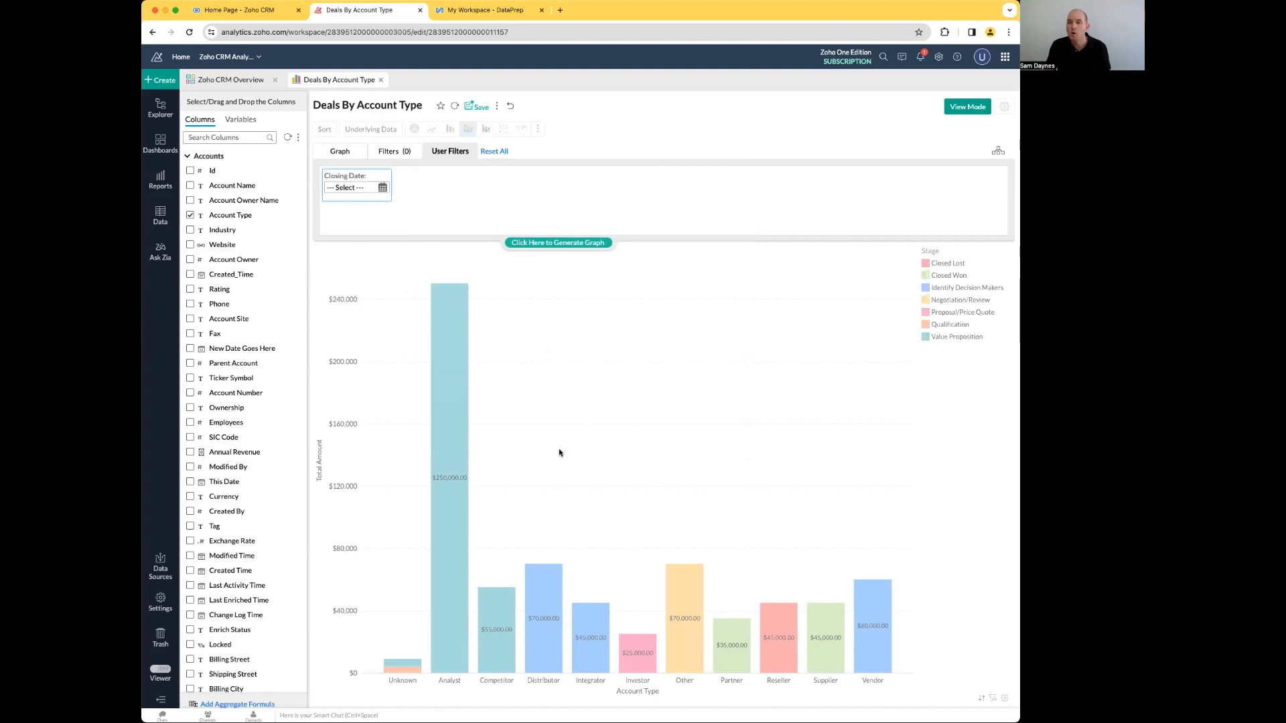
pyautogui.click(485, 109)
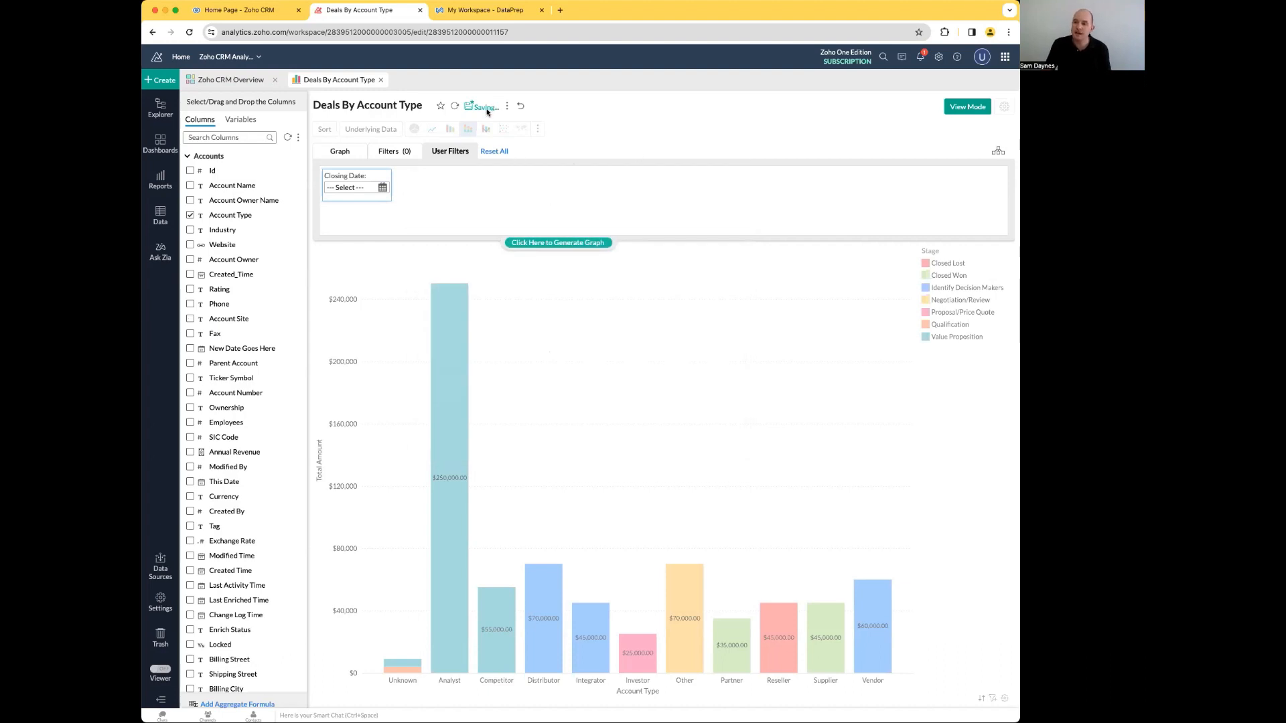
pyautogui.click(967, 107)
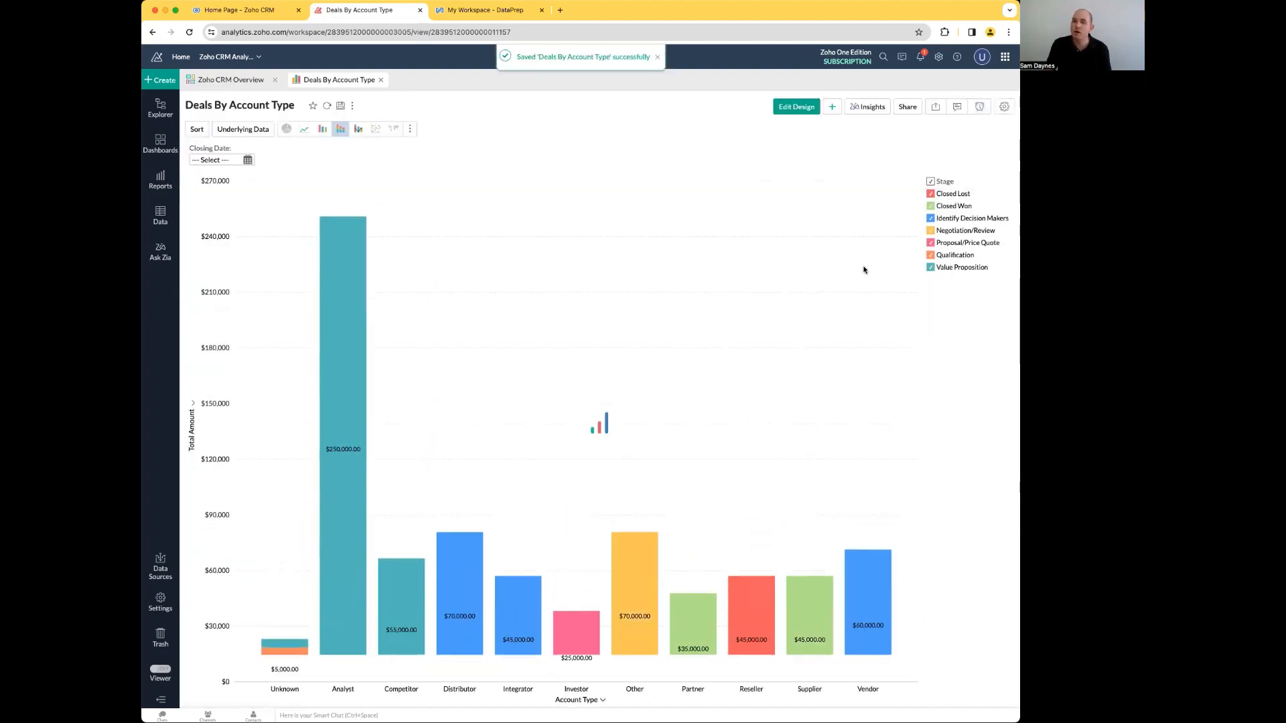
# Step: Filter the chart by a Closing Date range starting 01 Nov 2023, then reset the filter
pyautogui.click(248, 160)
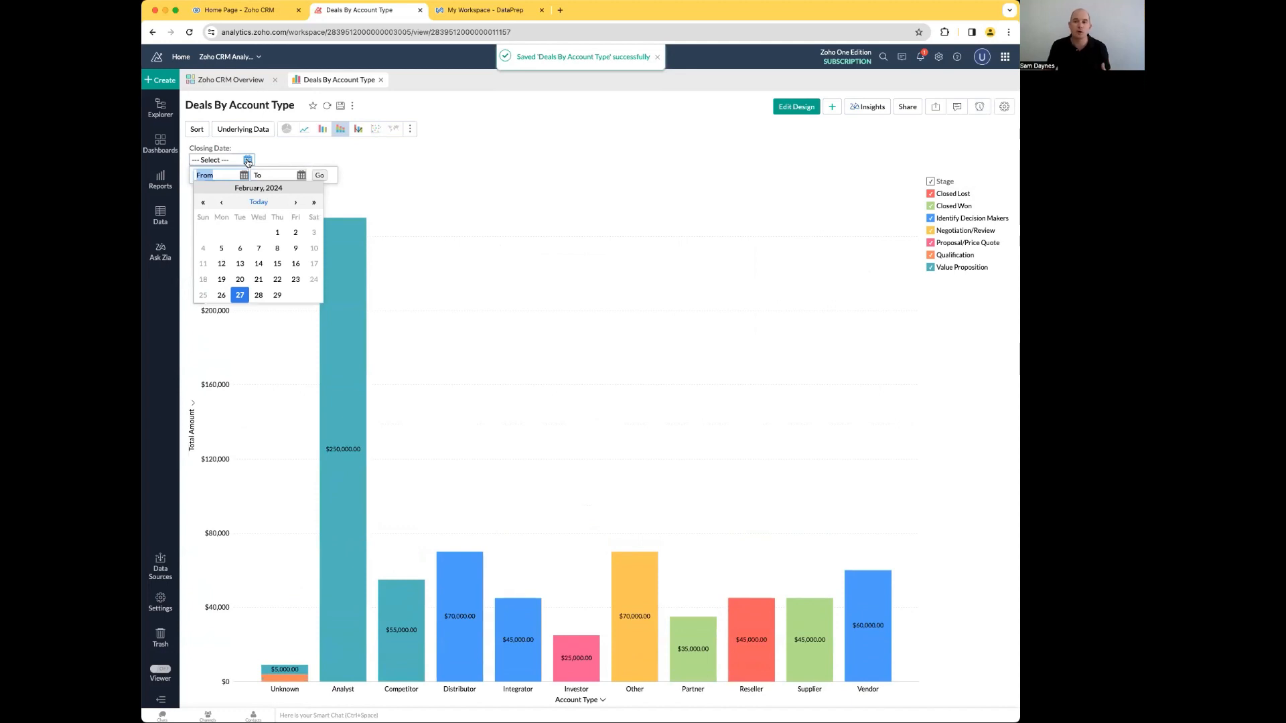
pyautogui.click(221, 201)
pyautogui.click(221, 202)
pyautogui.click(221, 201)
pyautogui.click(258, 232)
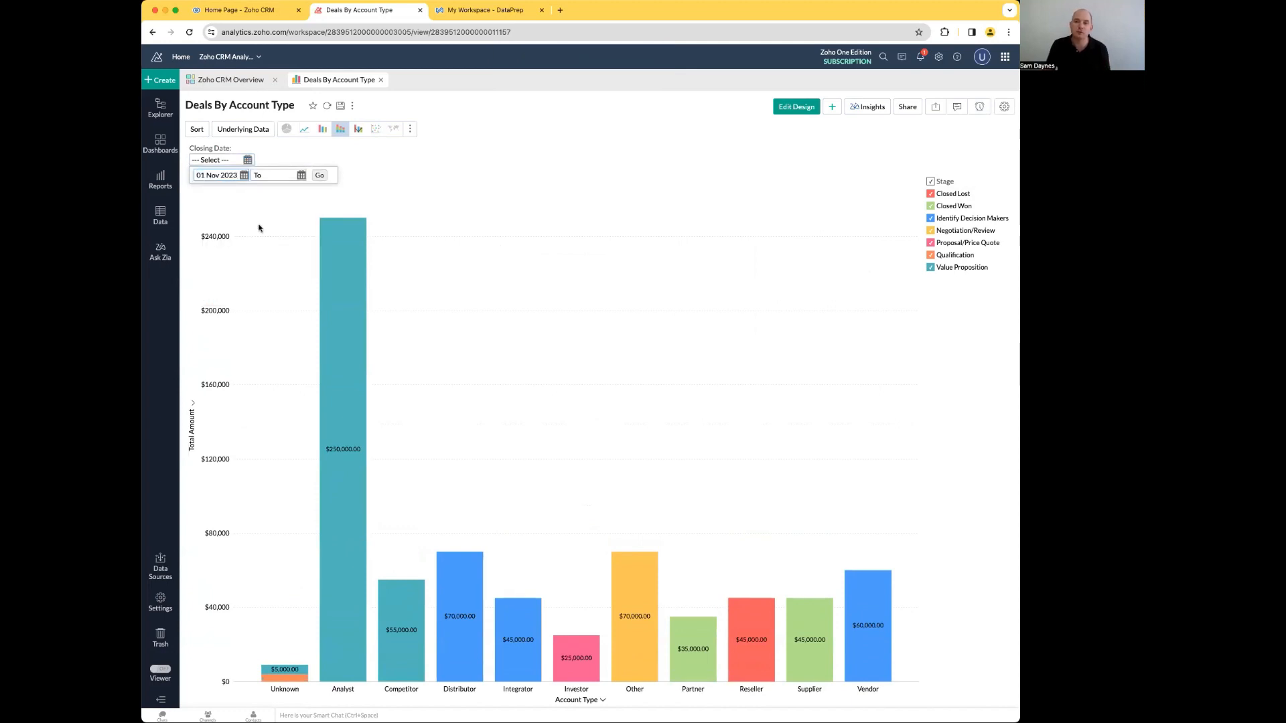
pyautogui.click(271, 173)
pyautogui.click(314, 297)
pyautogui.click(320, 175)
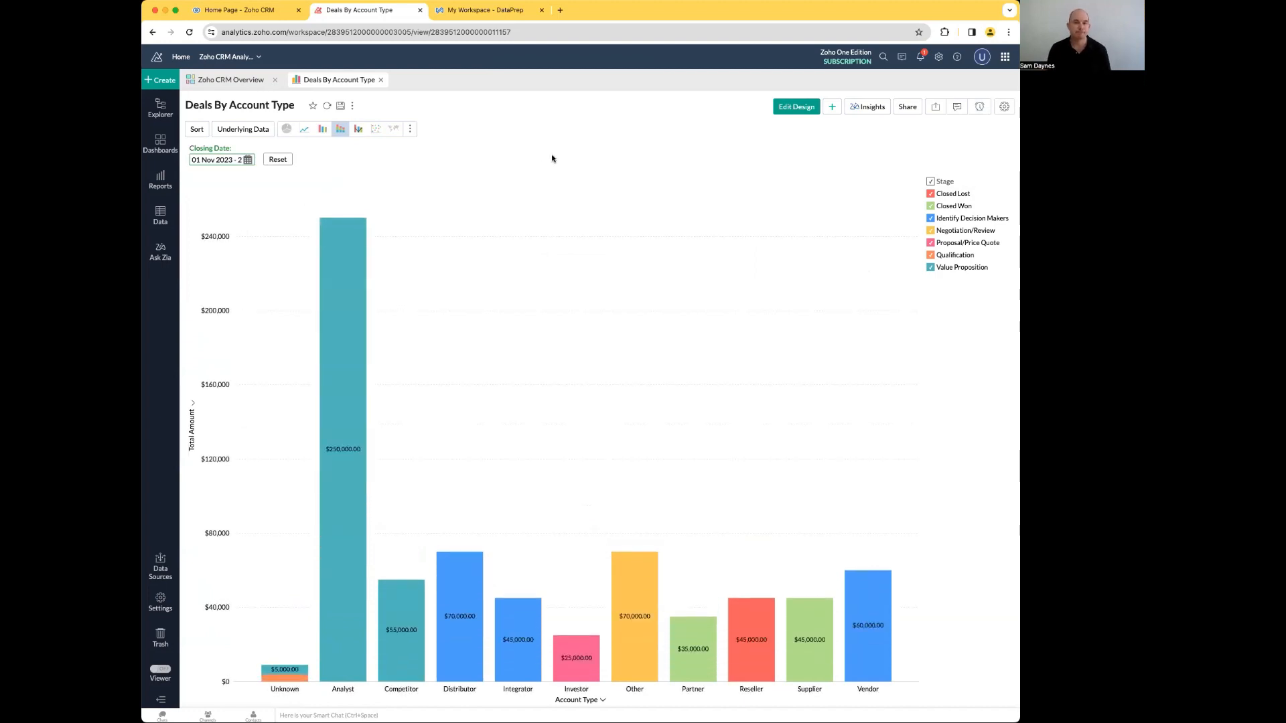
pyautogui.click(277, 159)
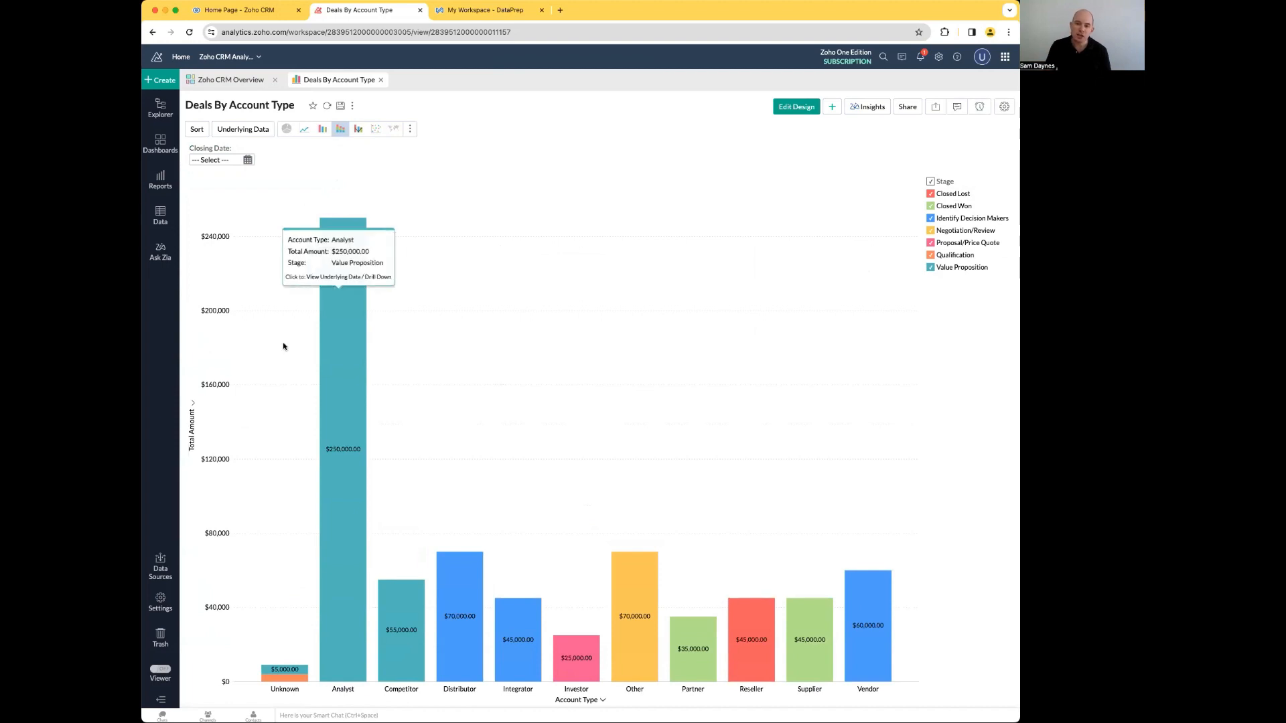
pyautogui.click(325, 134)
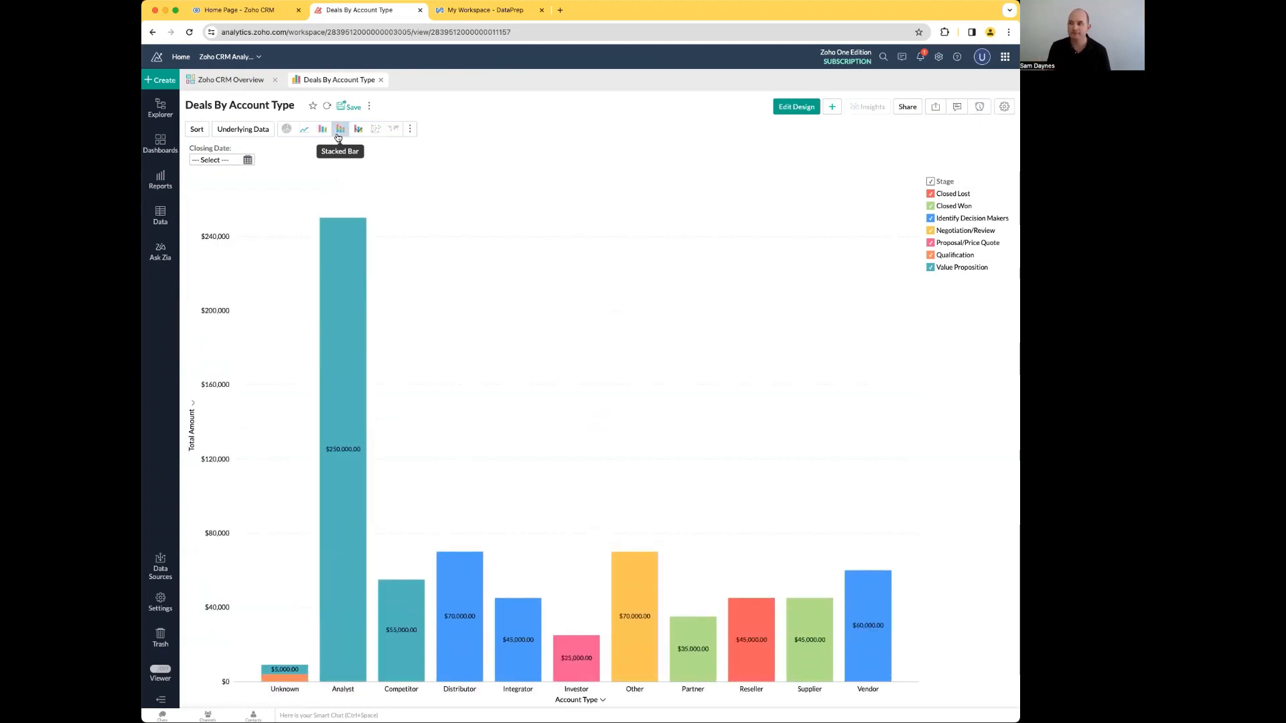
# Step: Open the Zoho CRM Overview dashboard
pyautogui.click(158, 149)
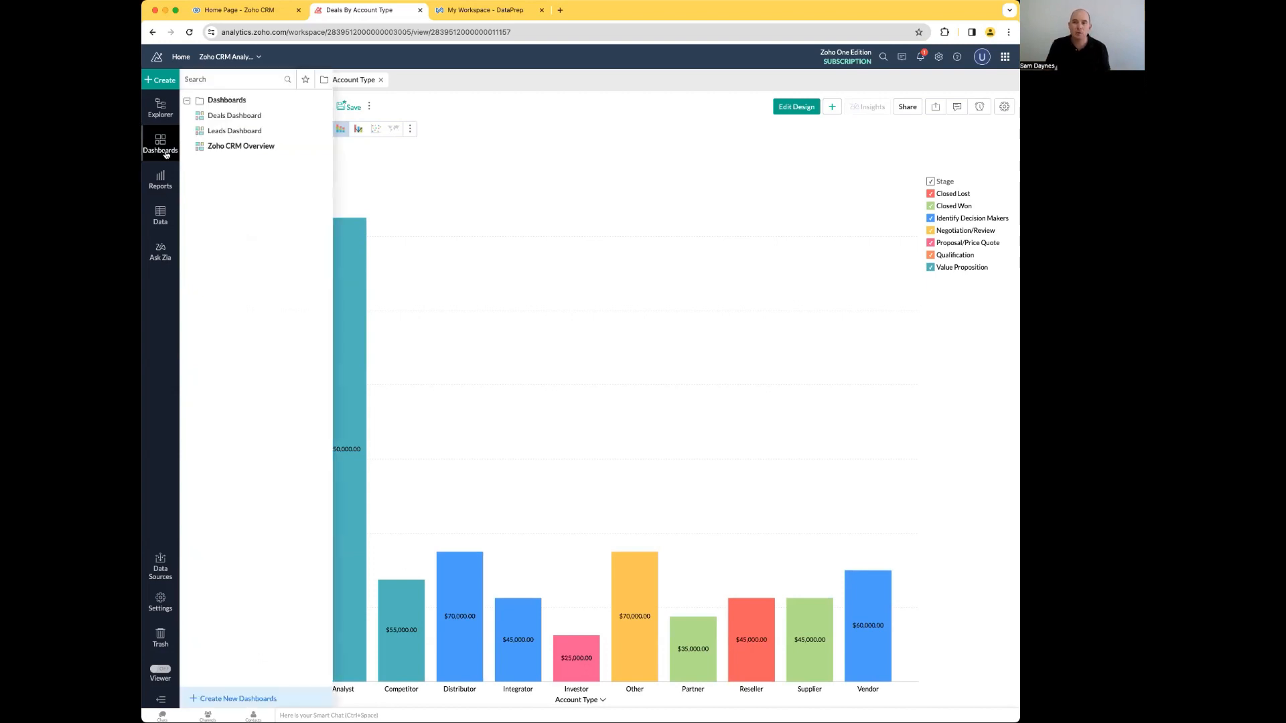
pyautogui.click(227, 150)
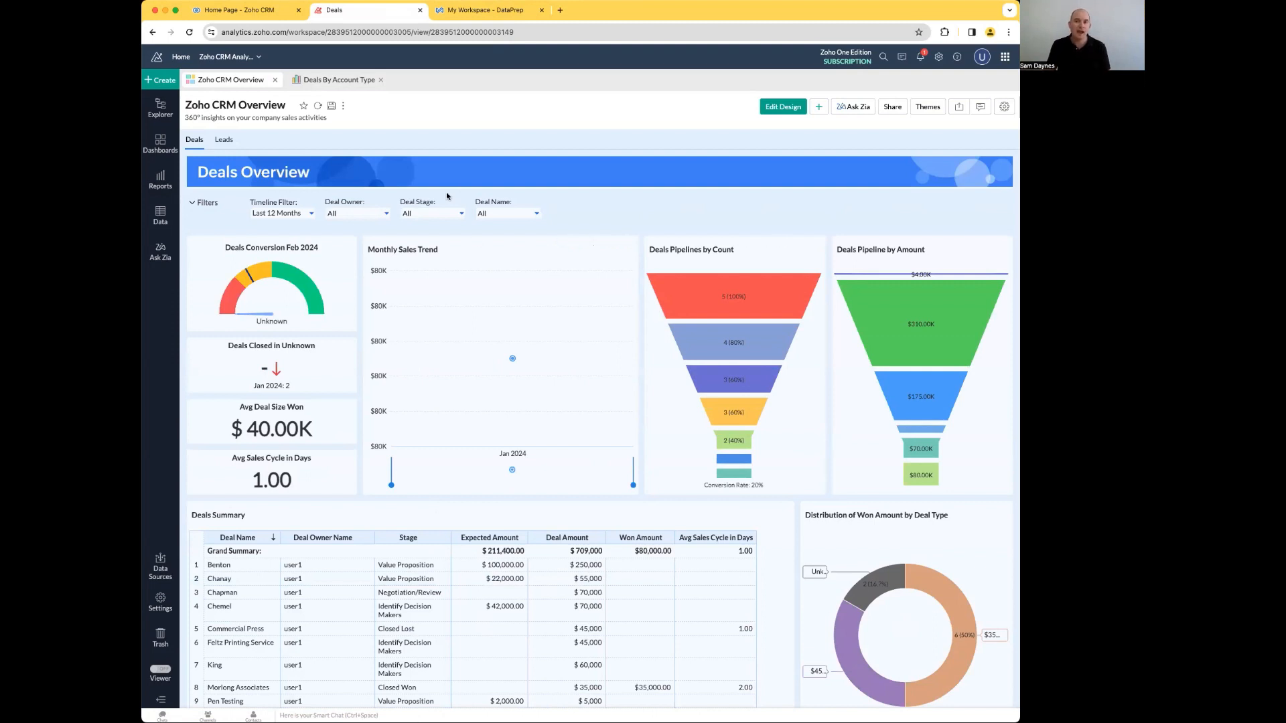
# Step: Filter the dashboard to the Closed Lost and Closed Won deal stages, then reset the Deal Stage filter
pyautogui.click(418, 213)
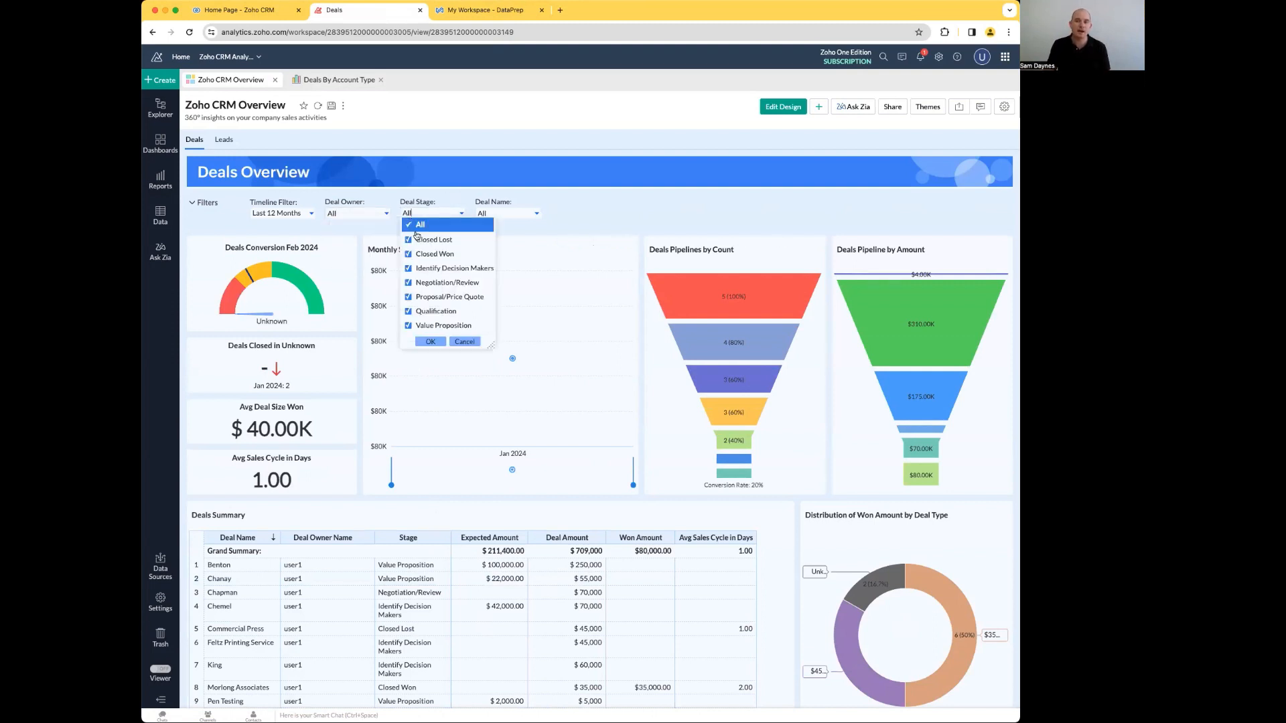
pyautogui.click(419, 225)
pyautogui.click(421, 242)
pyautogui.click(422, 254)
pyautogui.click(430, 343)
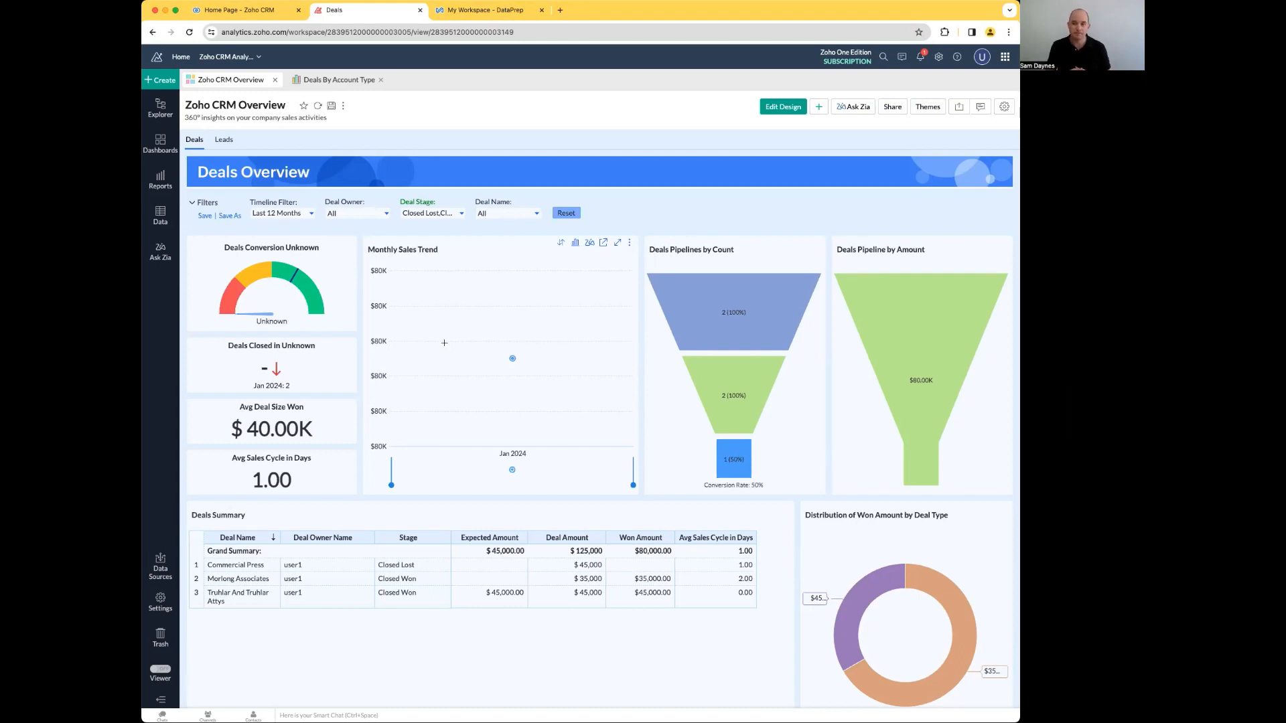
pyautogui.click(458, 211)
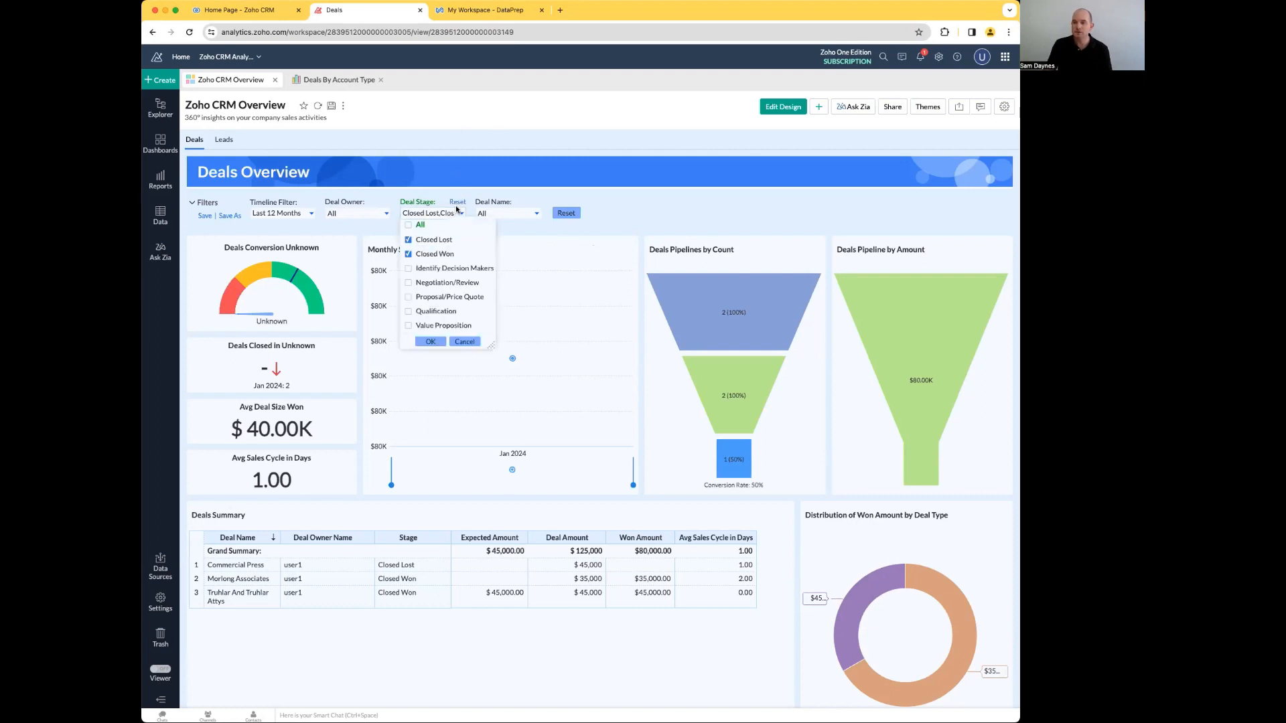
pyautogui.click(456, 202)
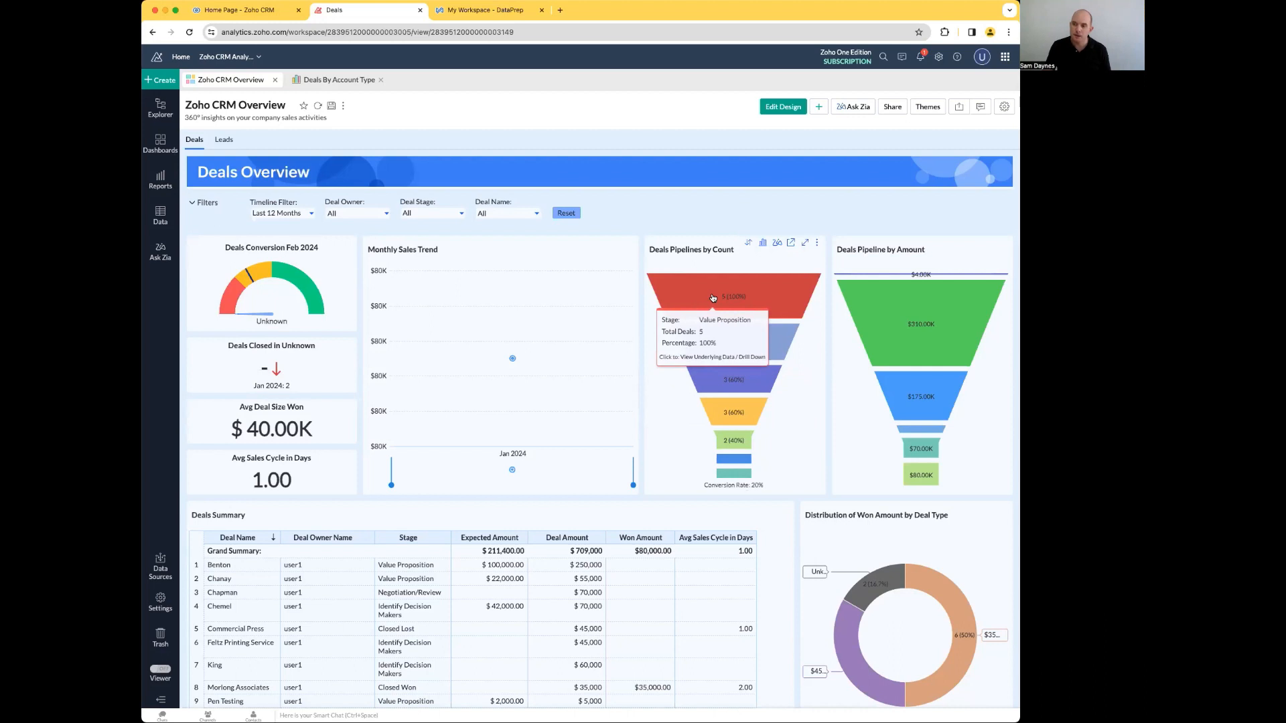
# Step: Drill down the Value Proposition segment of the Deals Pipelines by Count funnel by Account Type from Accounts
pyautogui.click(710, 292)
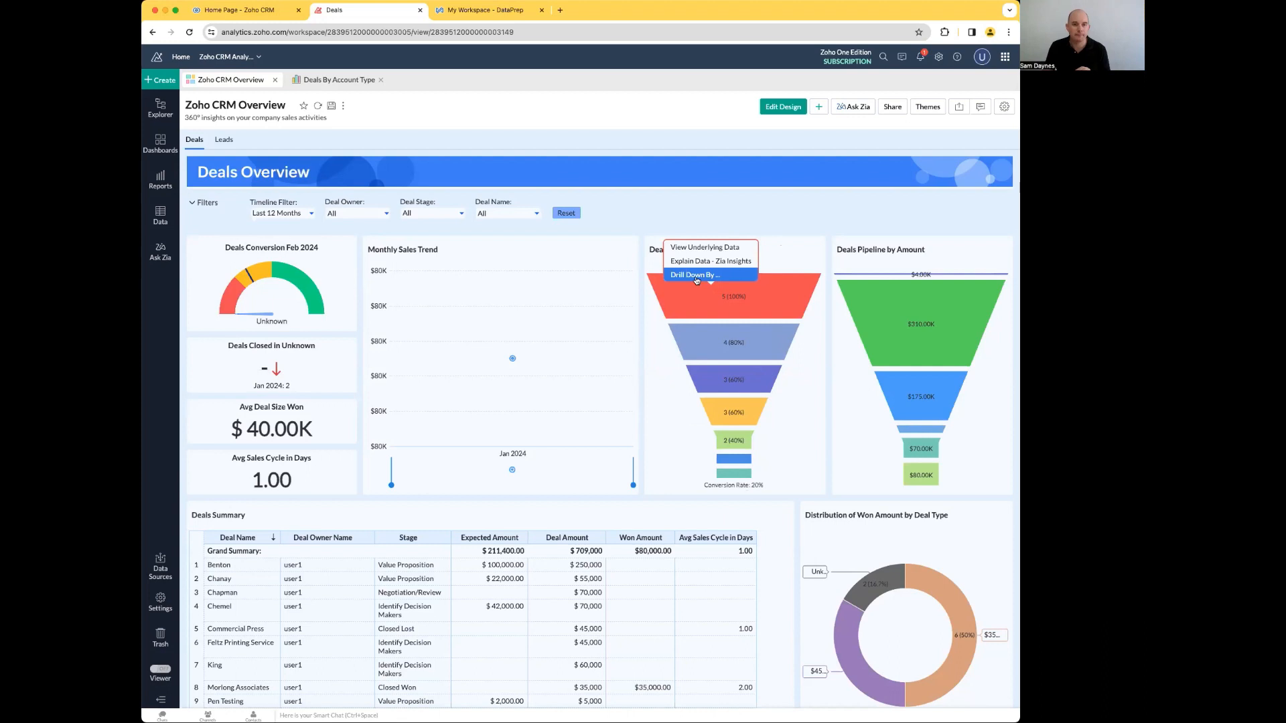
pyautogui.click(696, 278)
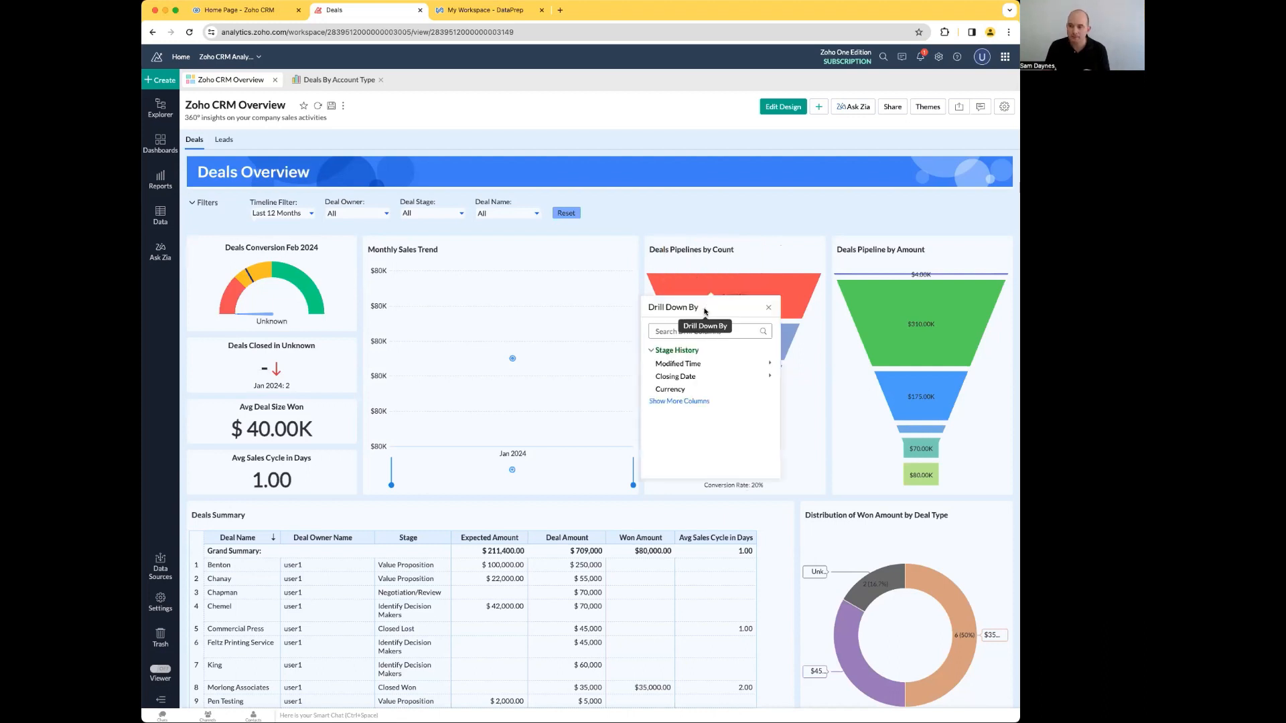
pyautogui.click(677, 401)
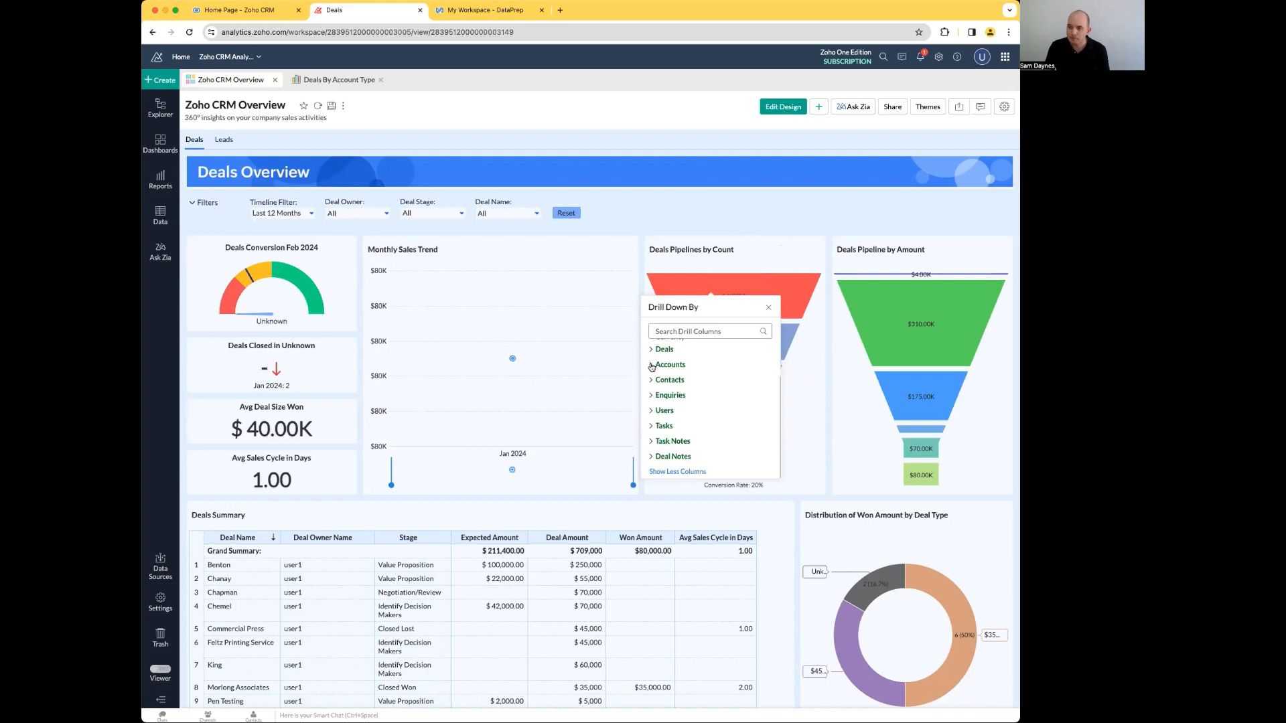
pyautogui.scroll(-1, 688, 383)
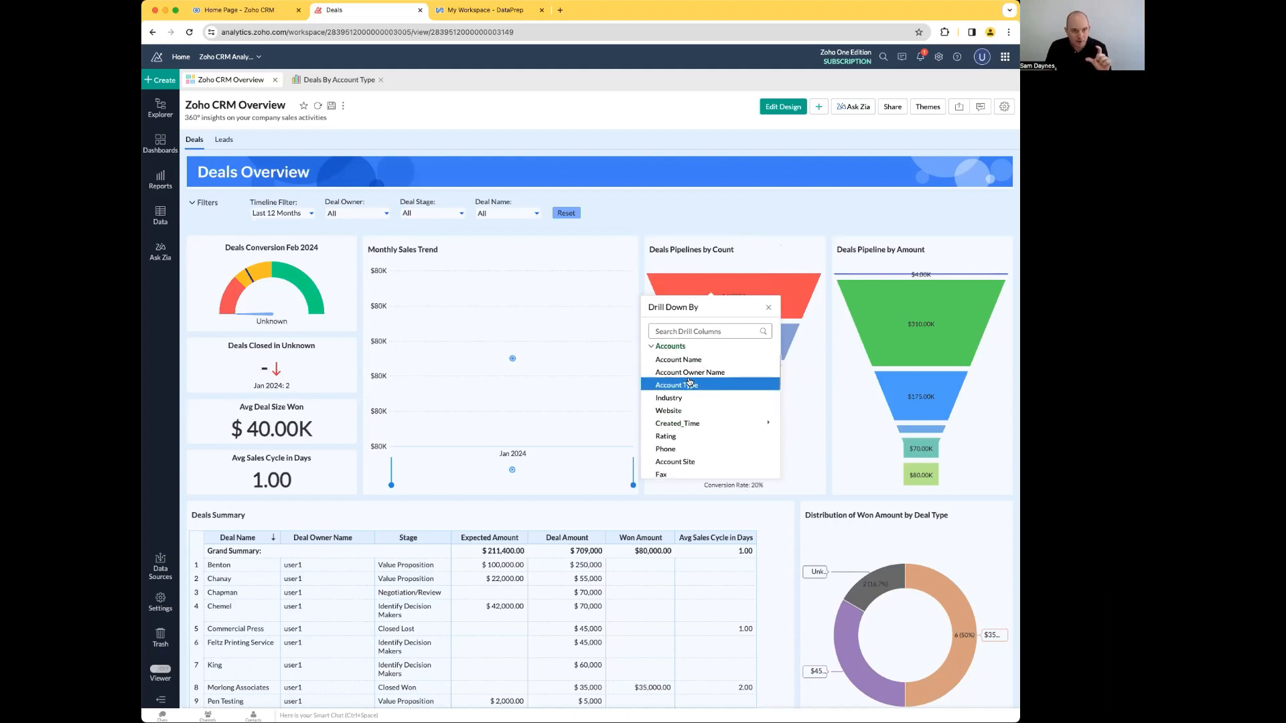
pyautogui.click(687, 384)
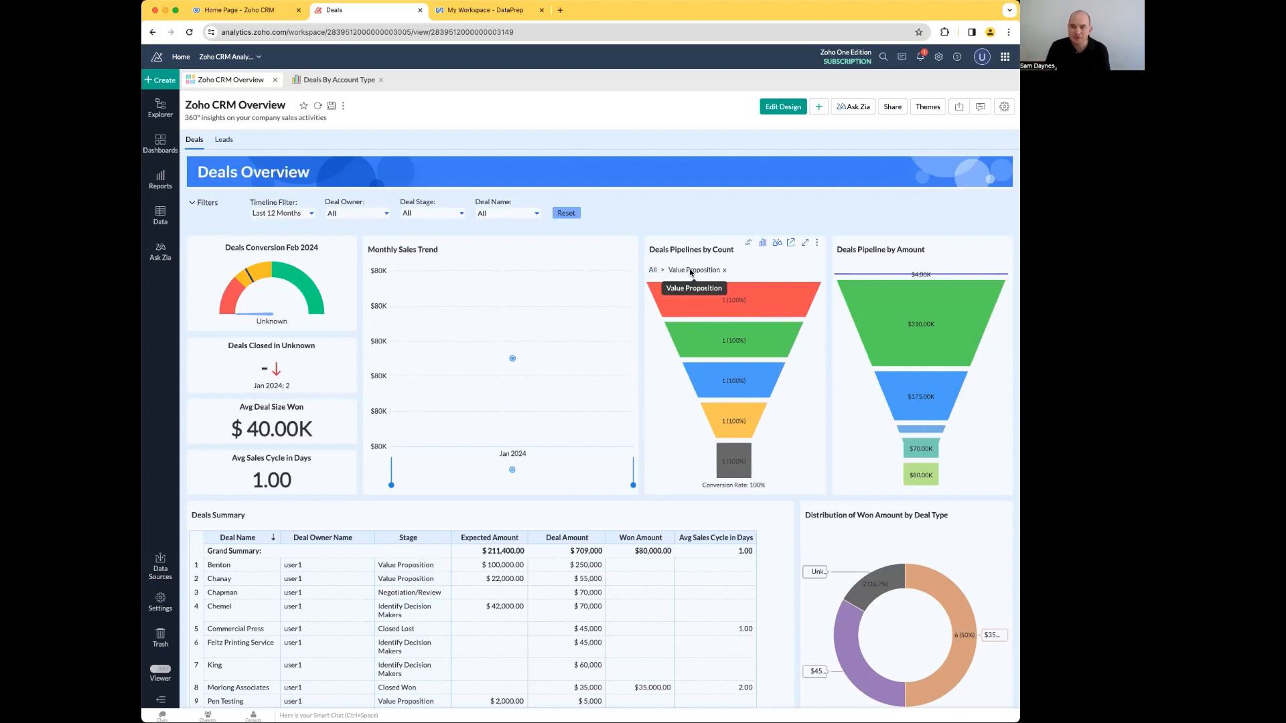
# Step: Remove the Value Proposition drill-down from the Deals Pipelines by Count funnel and view the dashboard's sharing options
pyautogui.moveTo(721, 426)
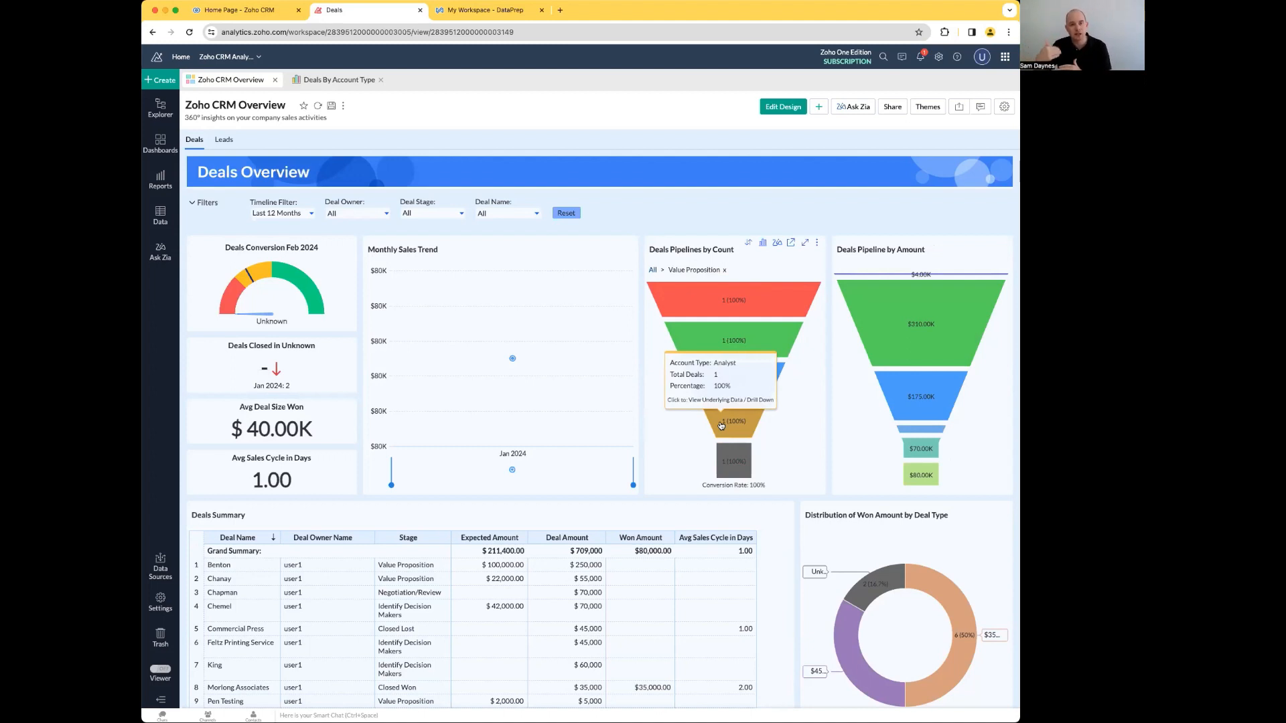
pyautogui.click(724, 271)
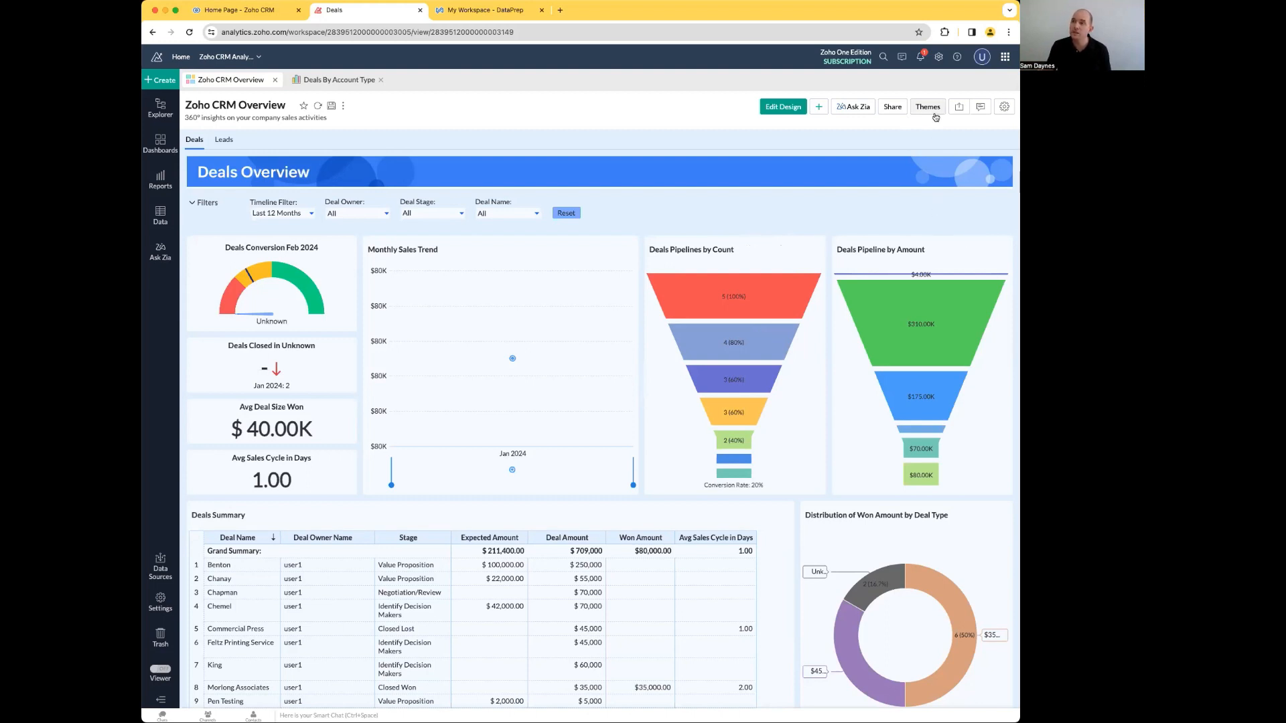
pyautogui.click(894, 109)
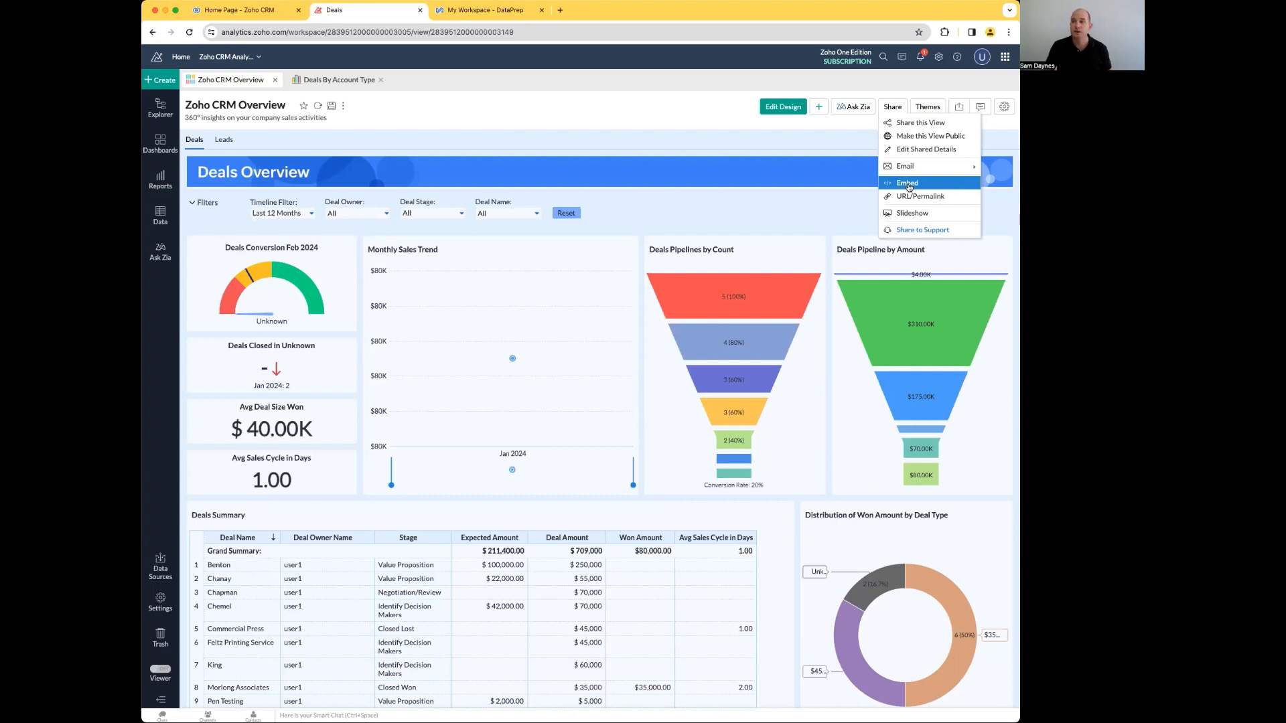
pyautogui.moveTo(913, 168)
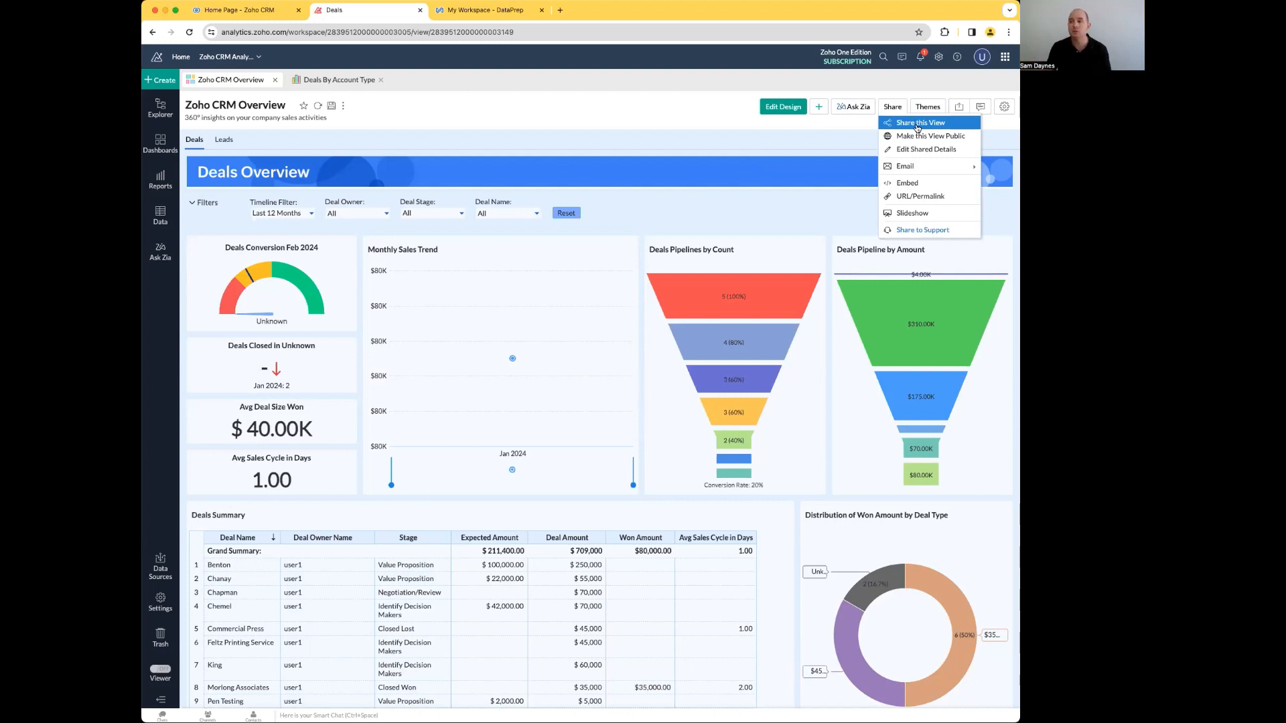
# Step: Reload the Zoho Analytics page, discarding the unsaved changes to the Deals By Account Type chart
pyautogui.click(922, 109)
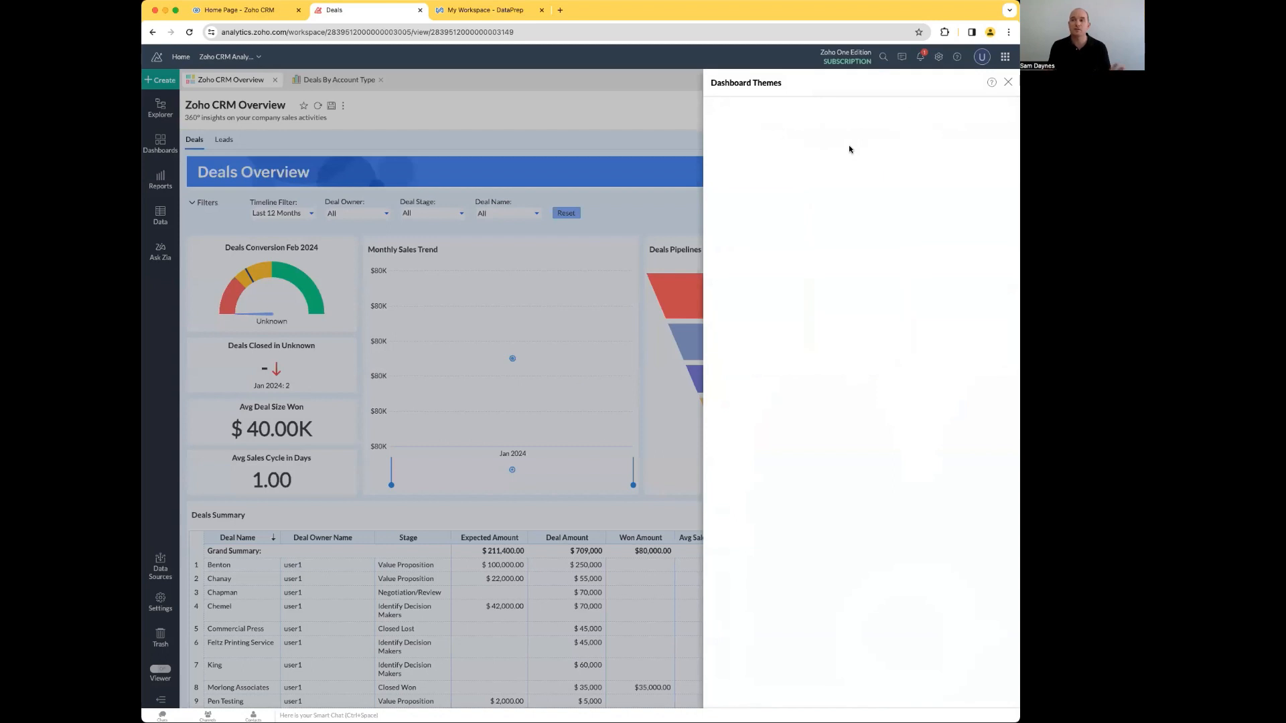
pyautogui.click(1007, 81)
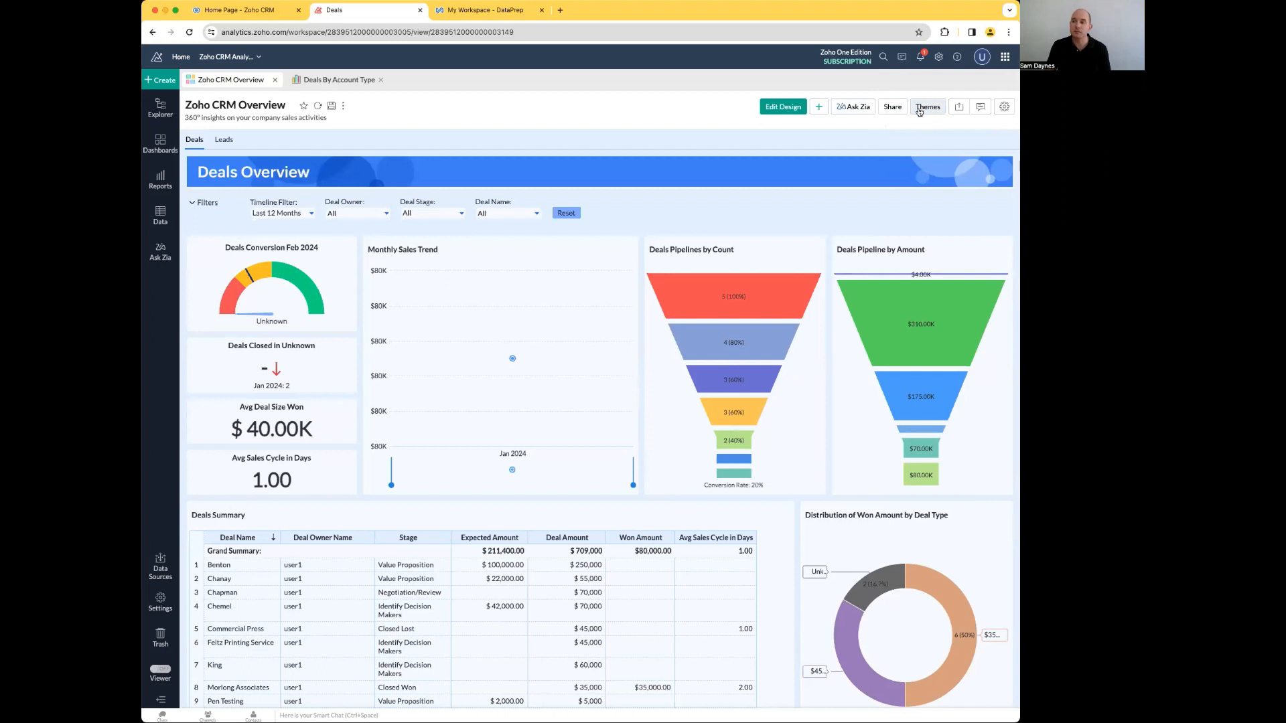
pyautogui.click(189, 32)
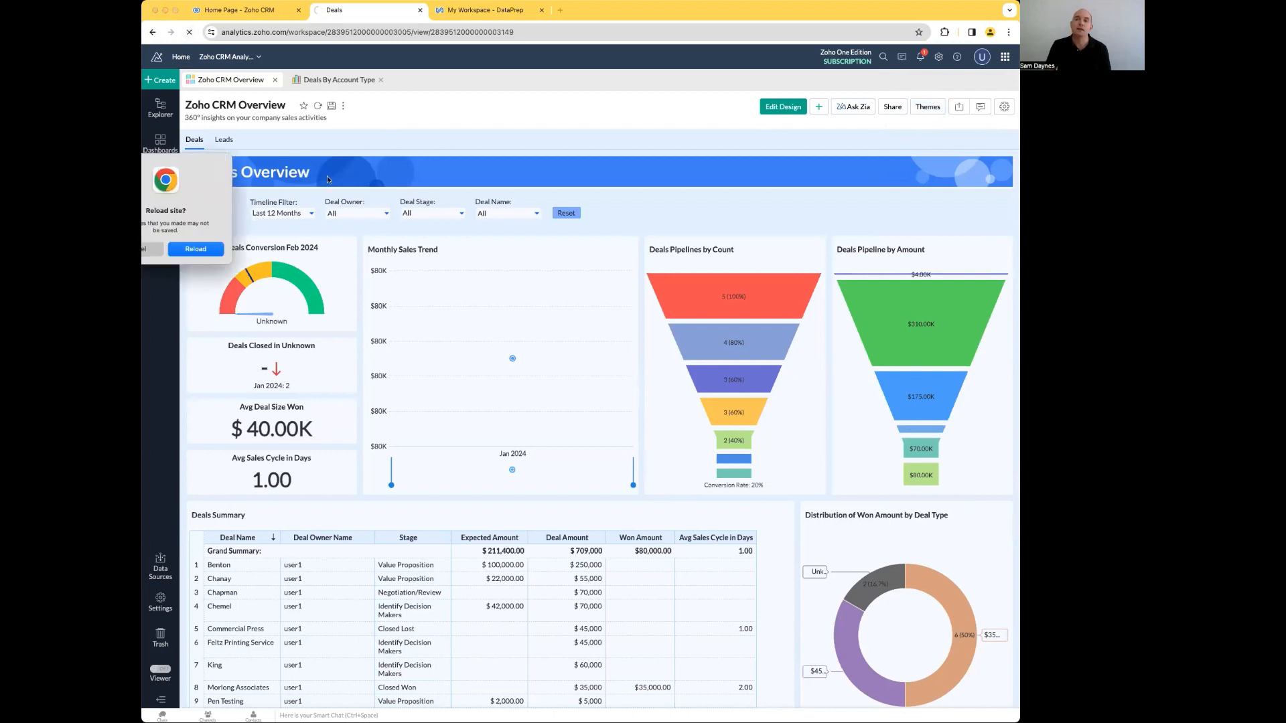
pyautogui.click(194, 250)
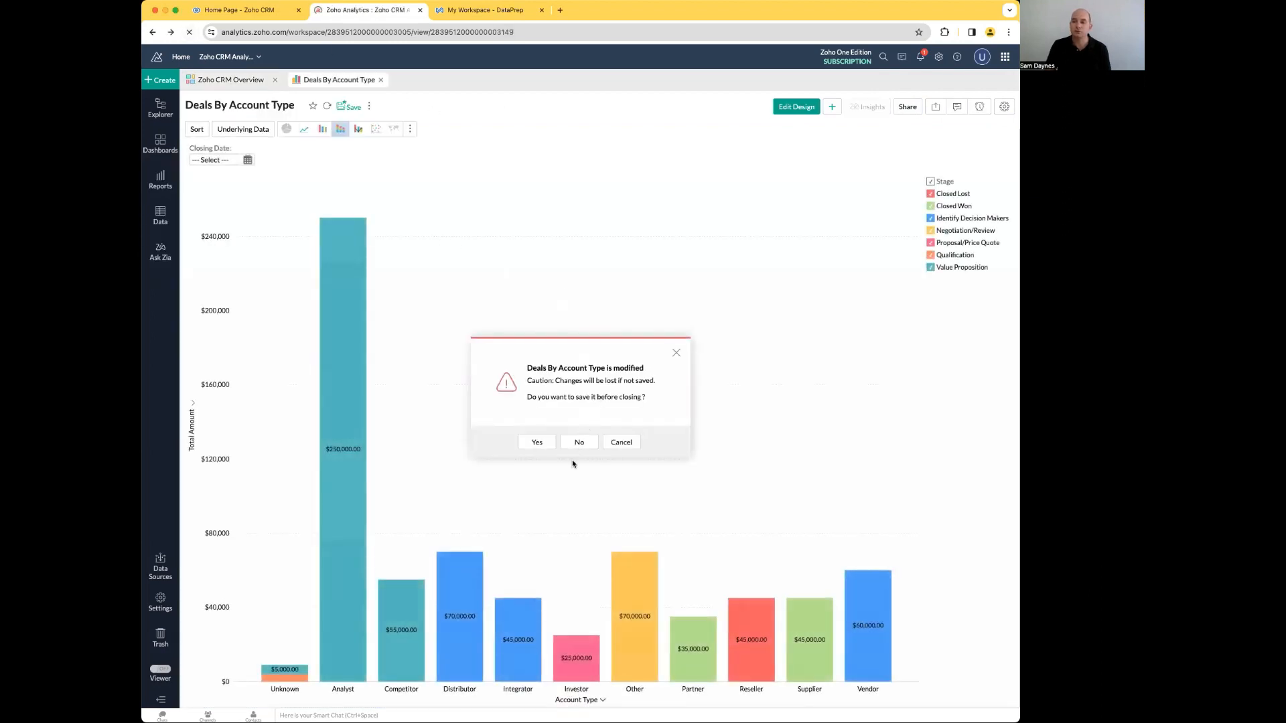
pyautogui.click(573, 440)
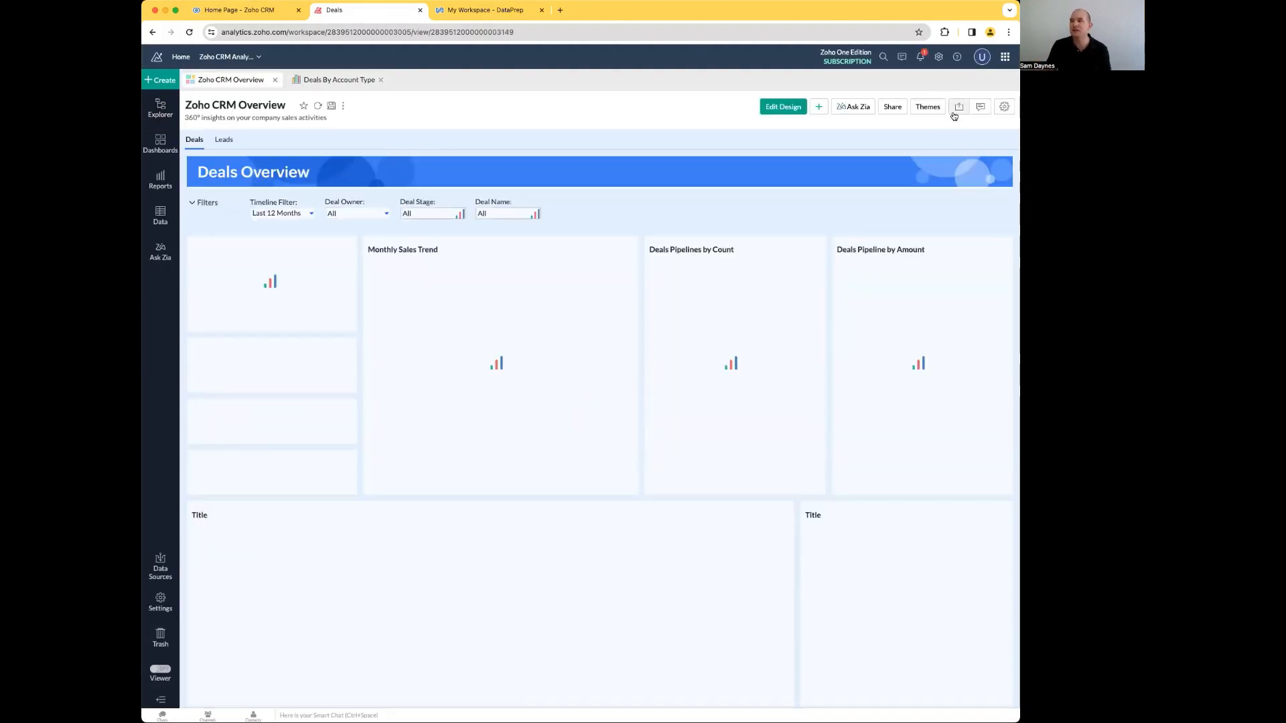
# Step: Apply the dark navy preset theme to the Zoho CRM Overview dashboard
pyautogui.click(927, 108)
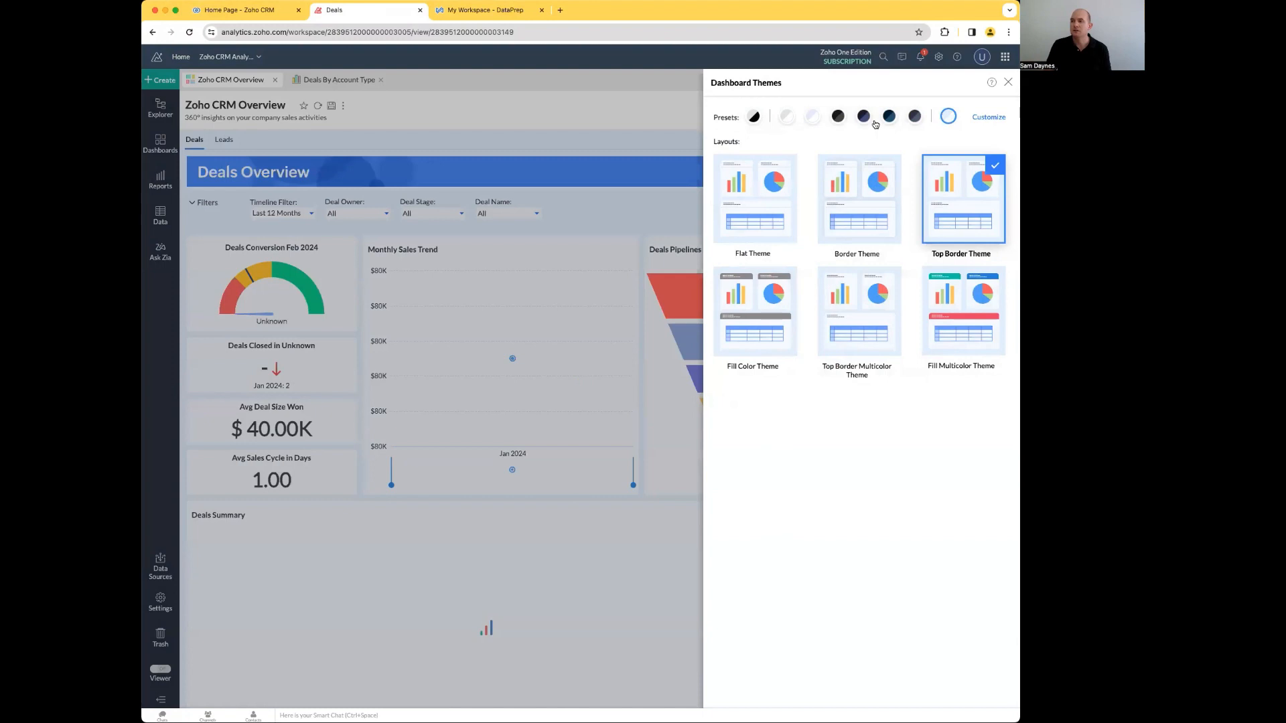
pyautogui.click(863, 117)
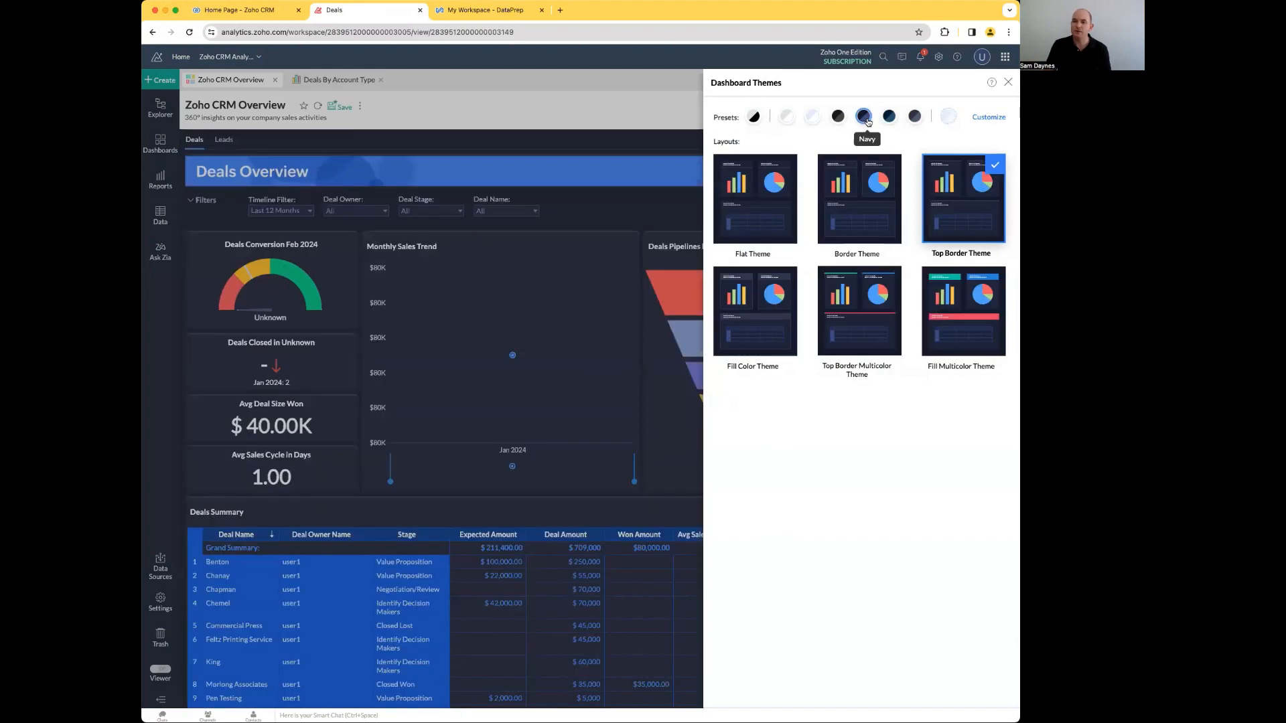
pyautogui.click(1008, 82)
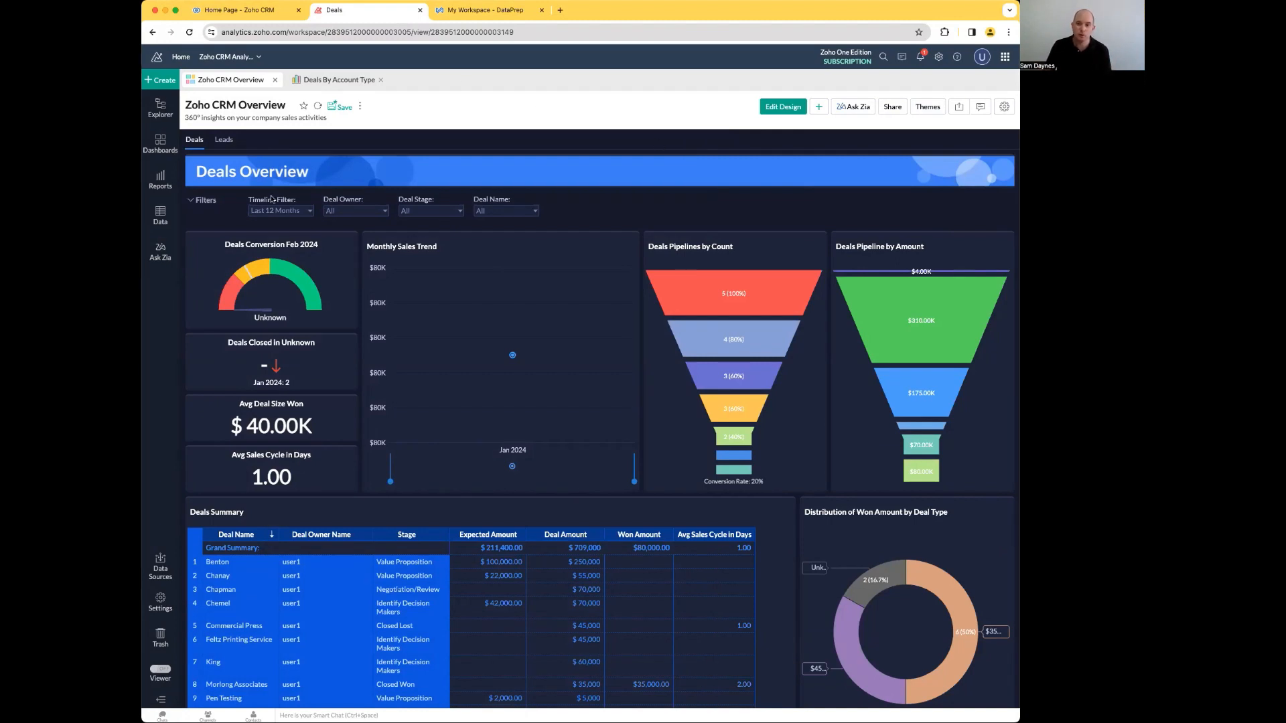
# Step: Ask Zia for "deals by account type"
pyautogui.click(160, 251)
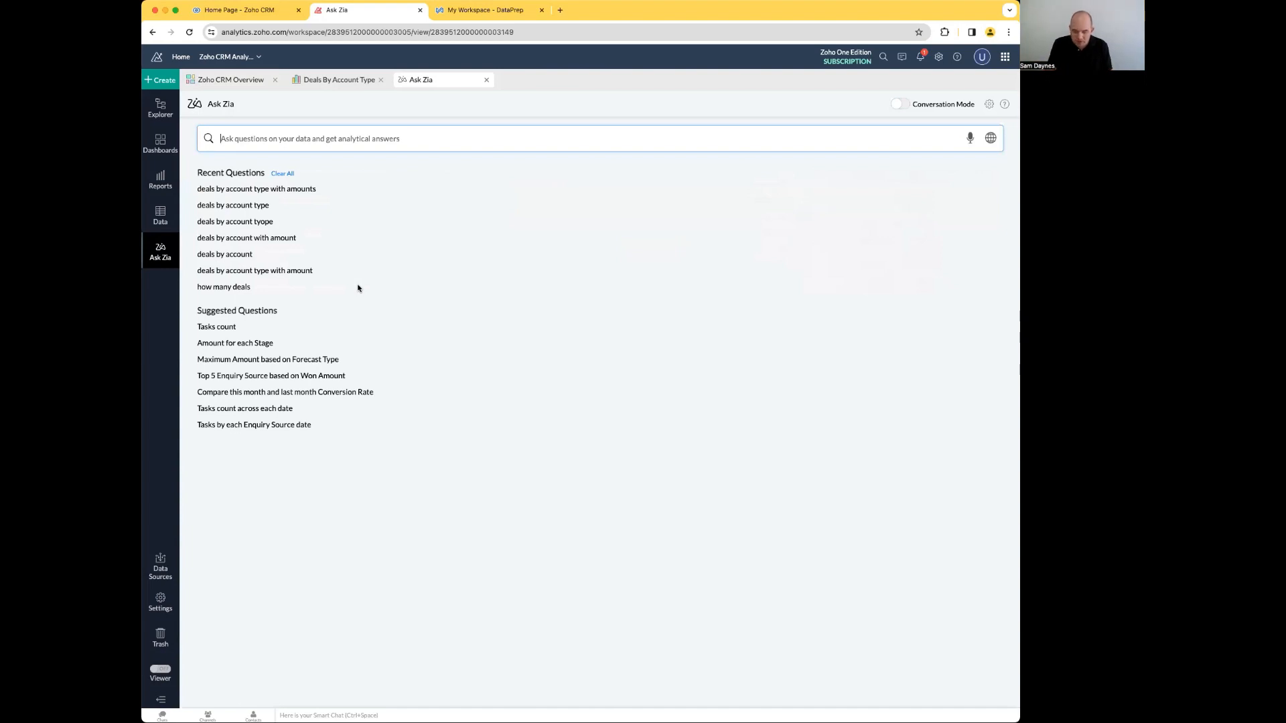
pyautogui.write('deals by account type')
pyautogui.press('Return')
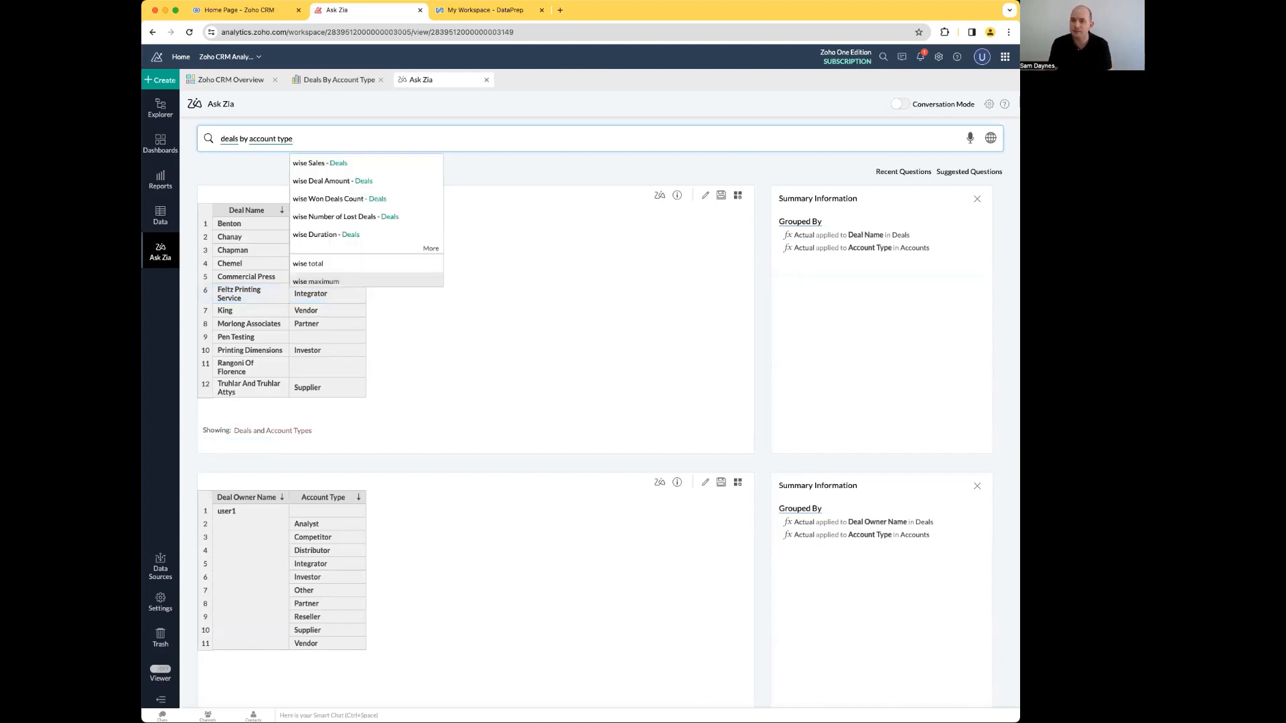
# Step: Extend the Zia question to "deals by account type with amounts" and run it
pyautogui.write('with')
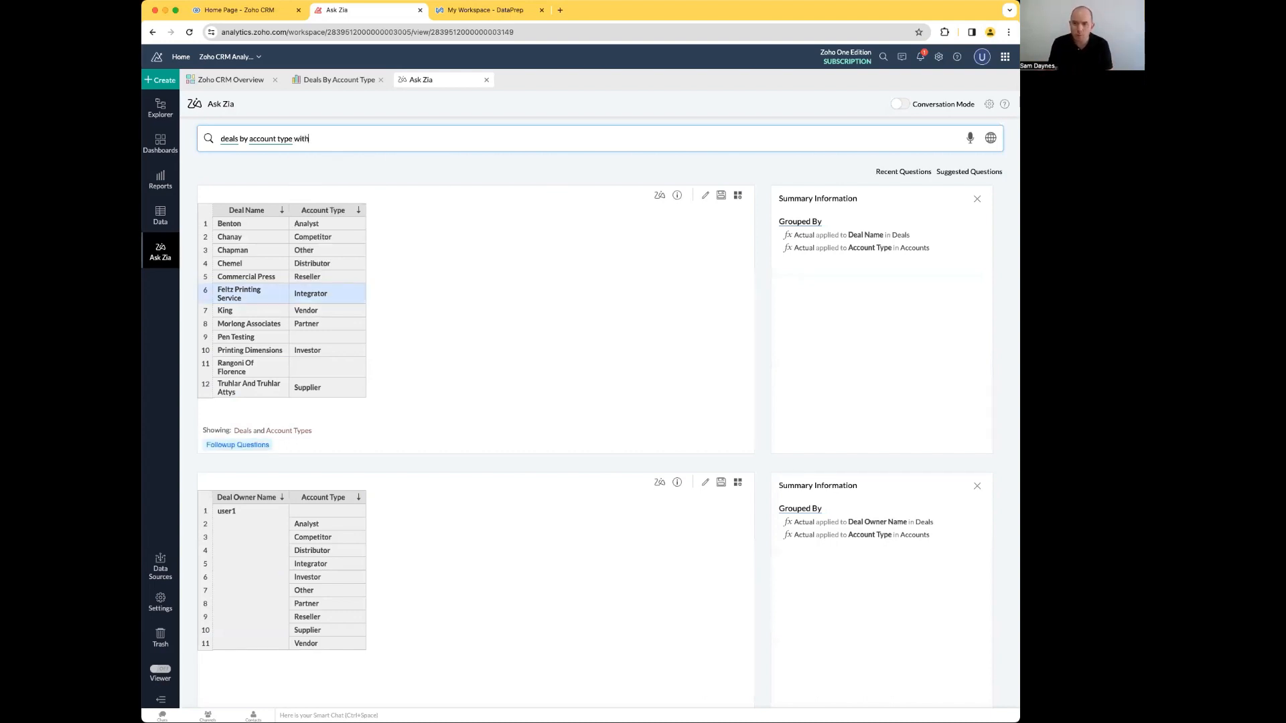
pyautogui.write(' amounts')
pyautogui.press('Return')
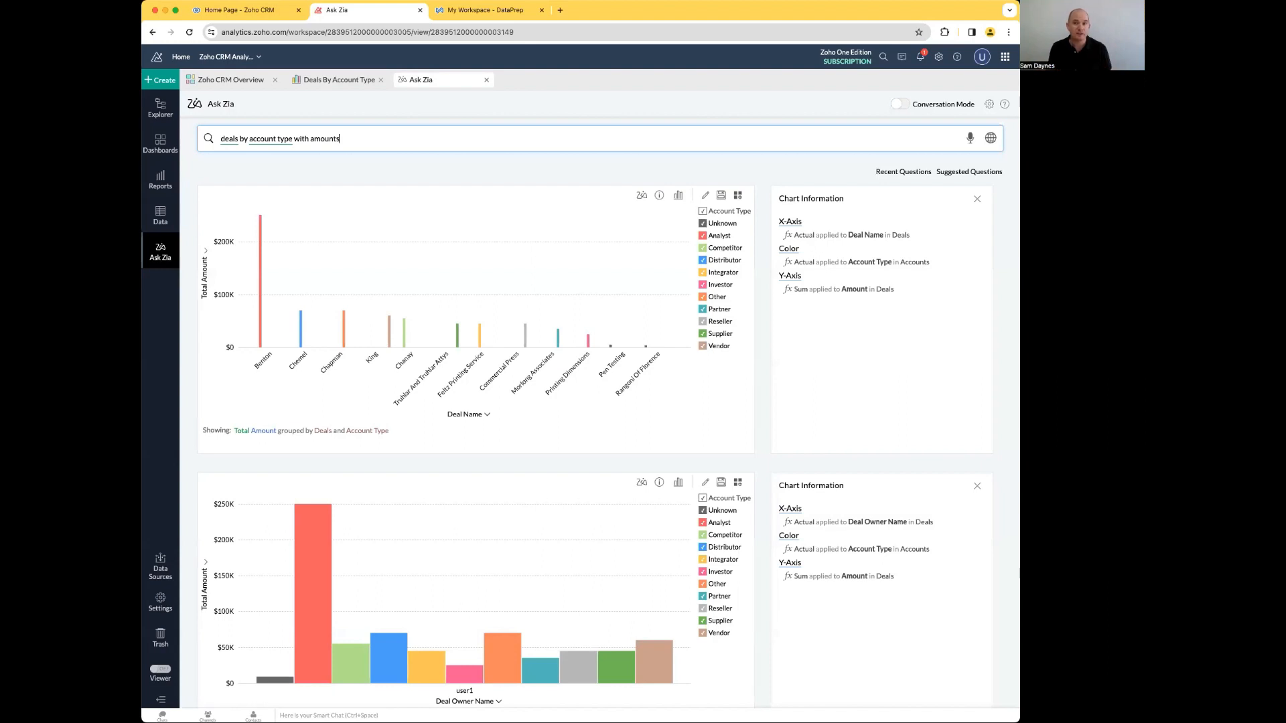
# Step: Switch to Zoho DataPrep and open the Accounts dataset in My Workspace
pyautogui.click(163, 79)
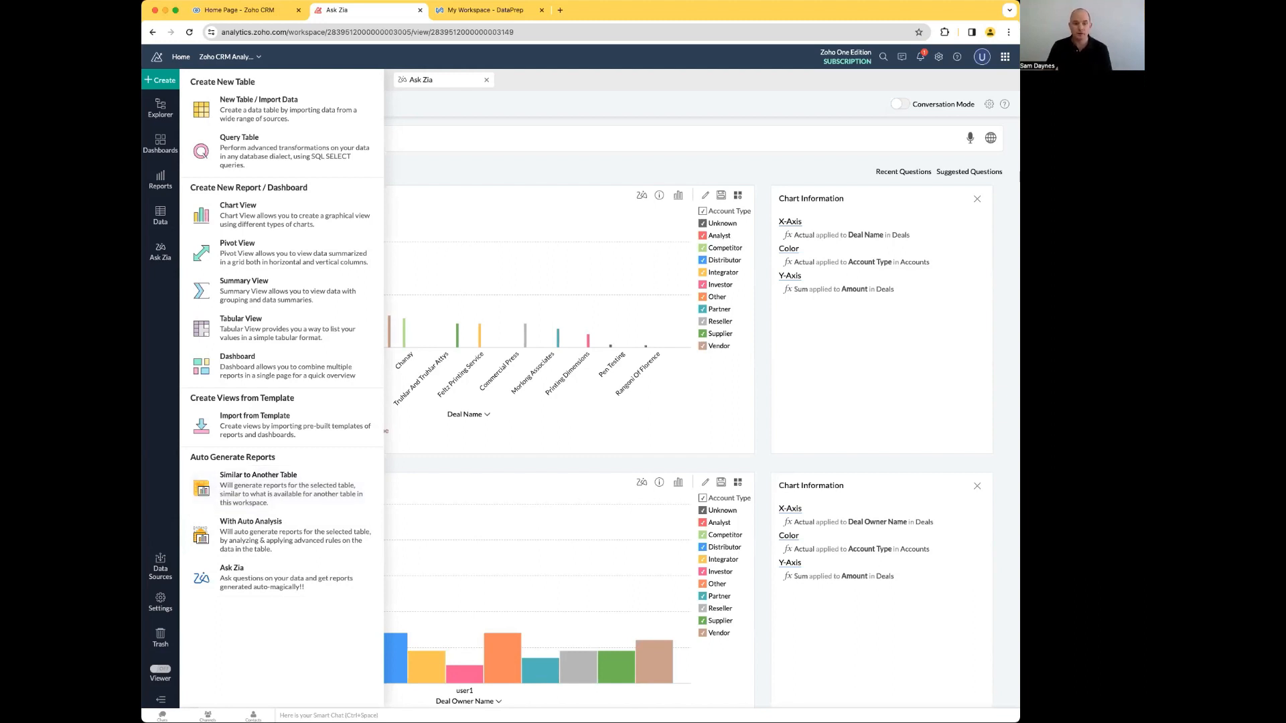
pyautogui.click(484, 11)
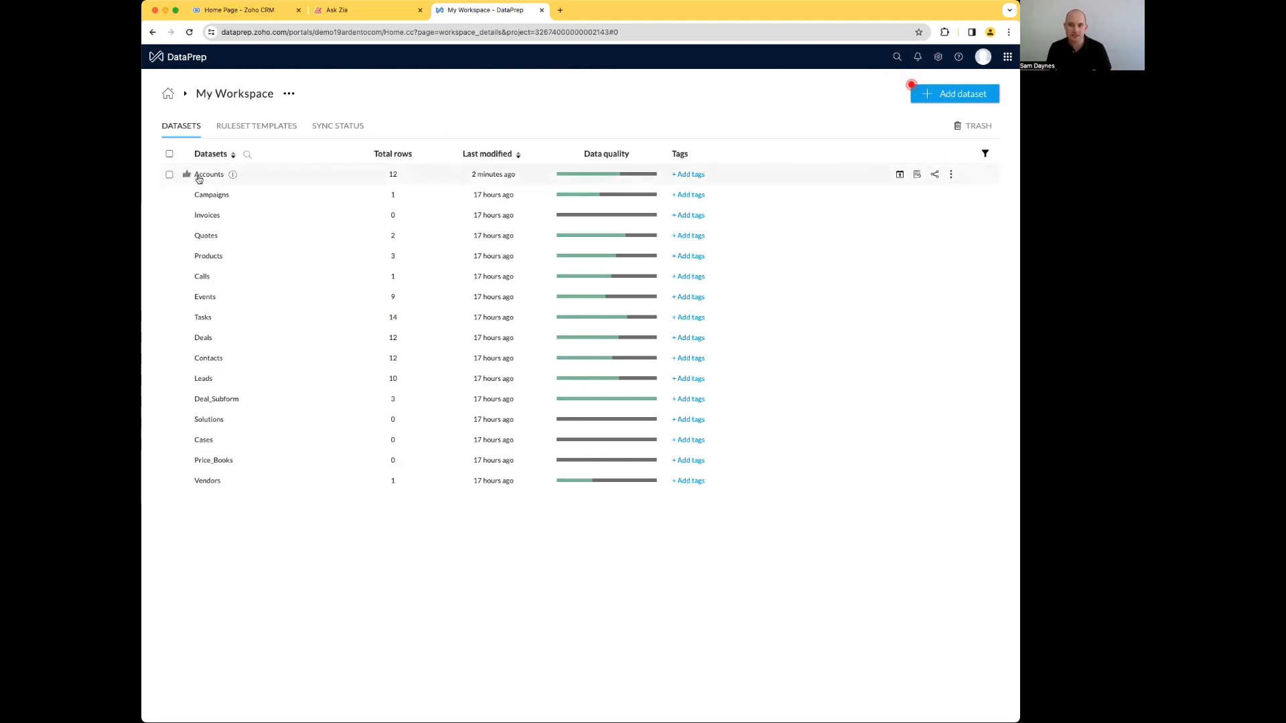
pyautogui.click(254, 183)
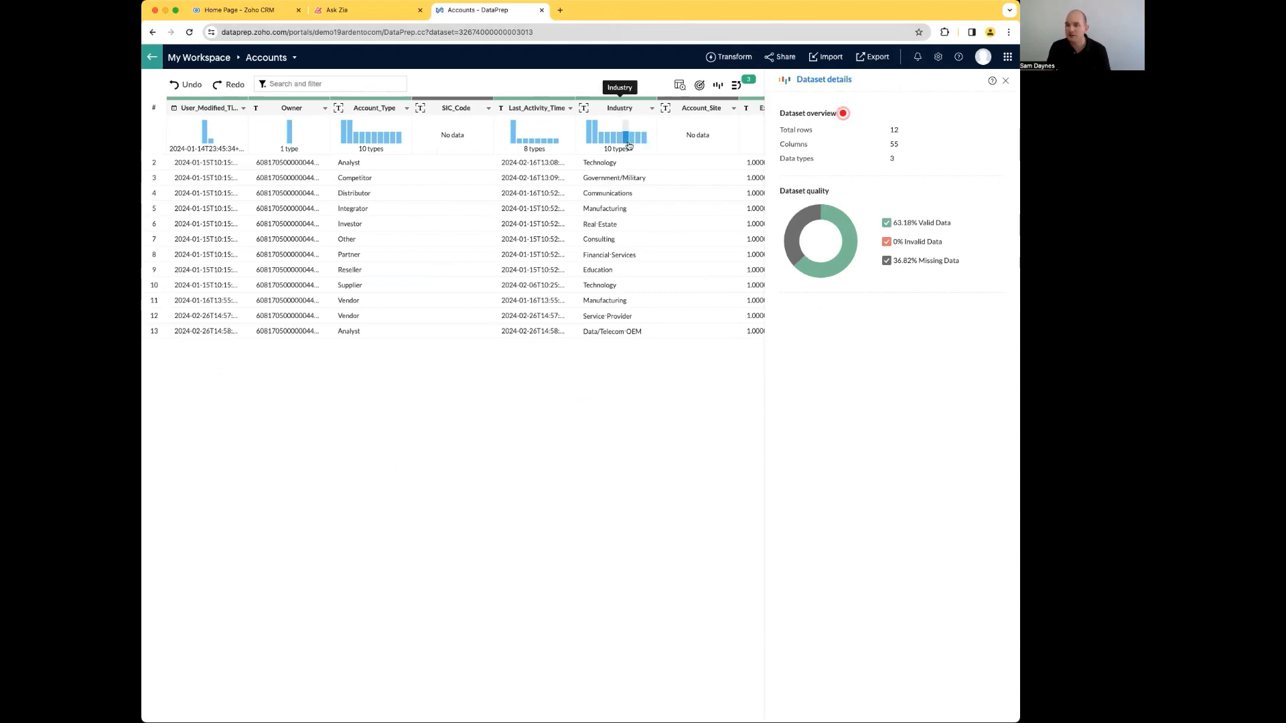
# Step: Start a Replace transform on the Accounts dataset's Billing_City column with "Ashland" as the text to match
pyautogui.hscroll(3, 632, 154)
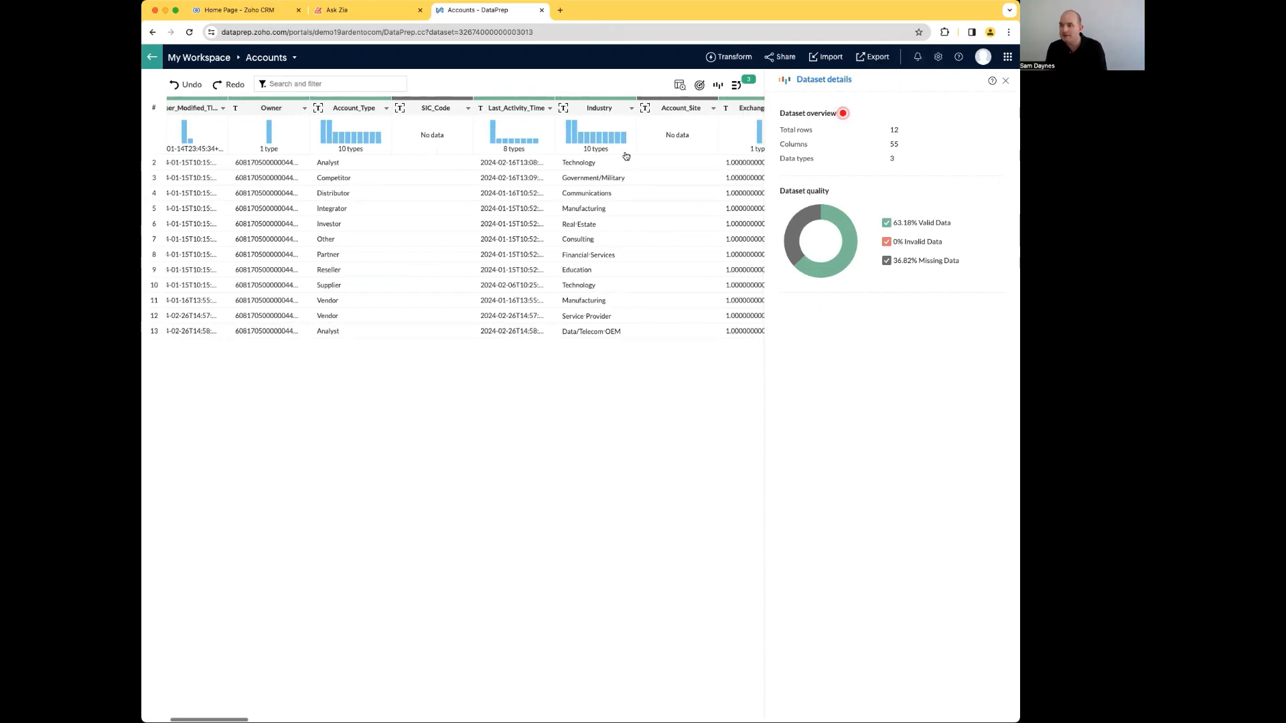
pyautogui.hscroll(5, 632, 154)
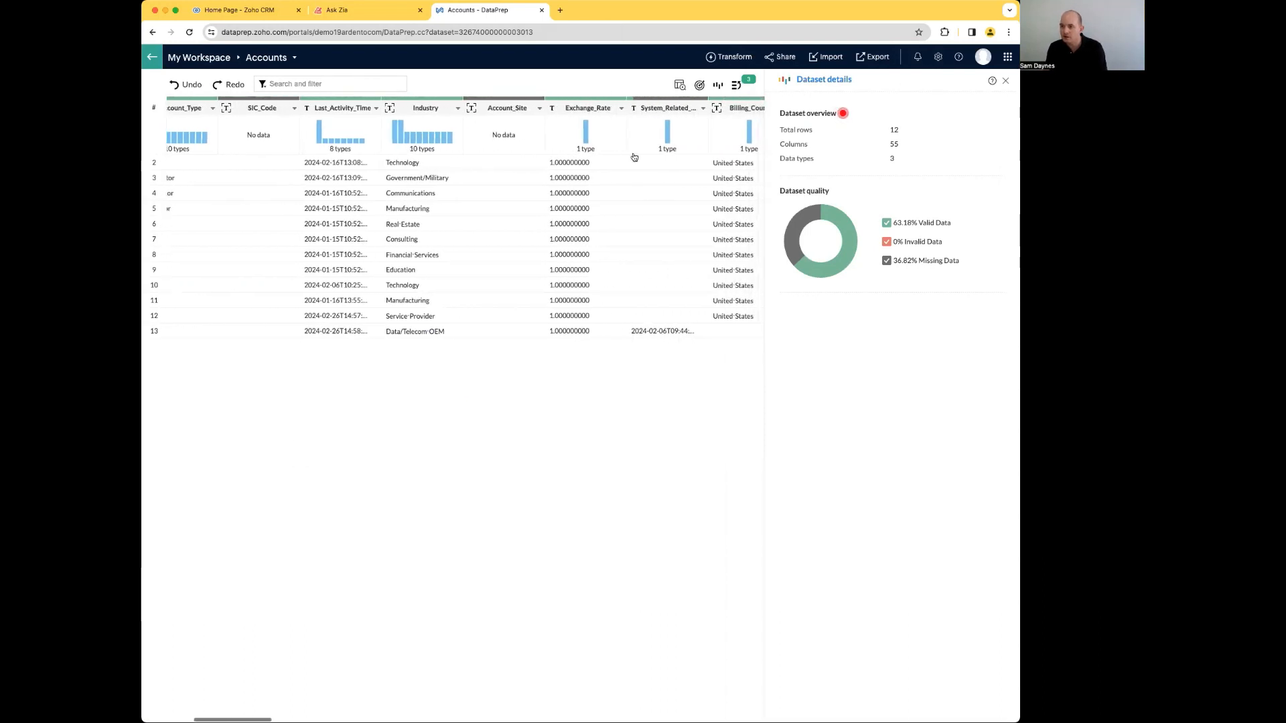
pyautogui.hscroll(10, 633, 157)
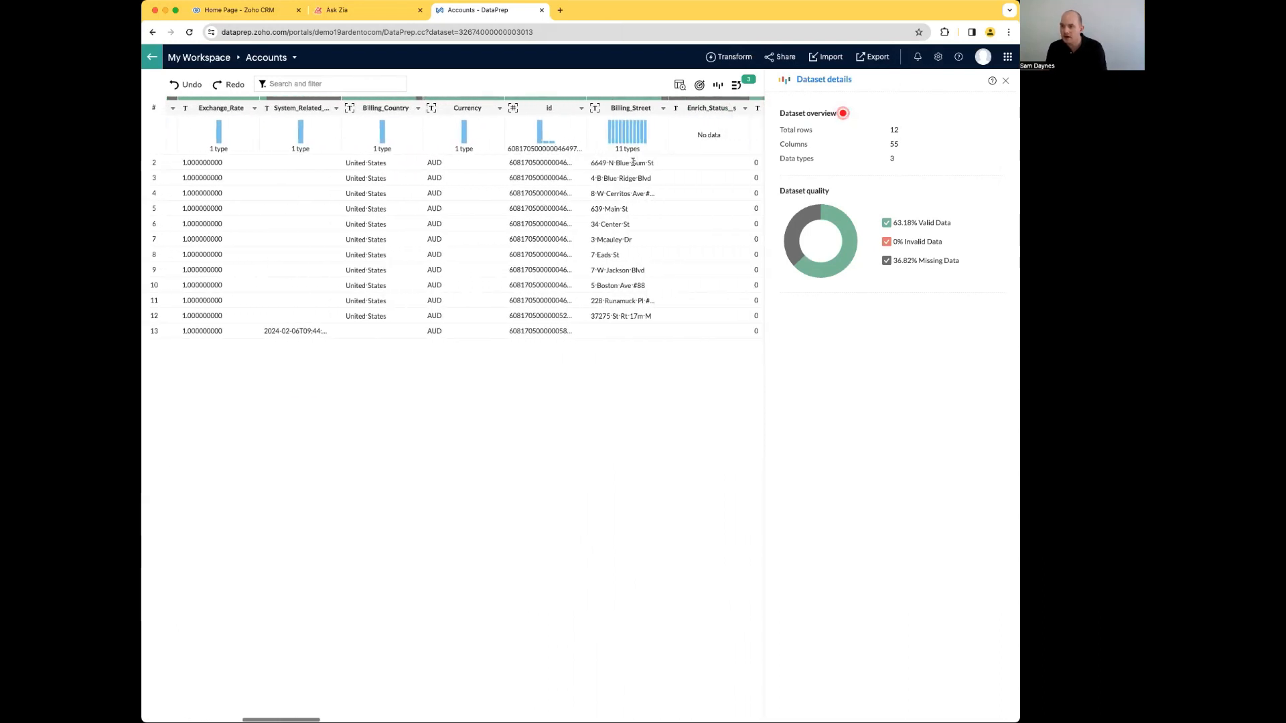
pyautogui.hscroll(10, 634, 167)
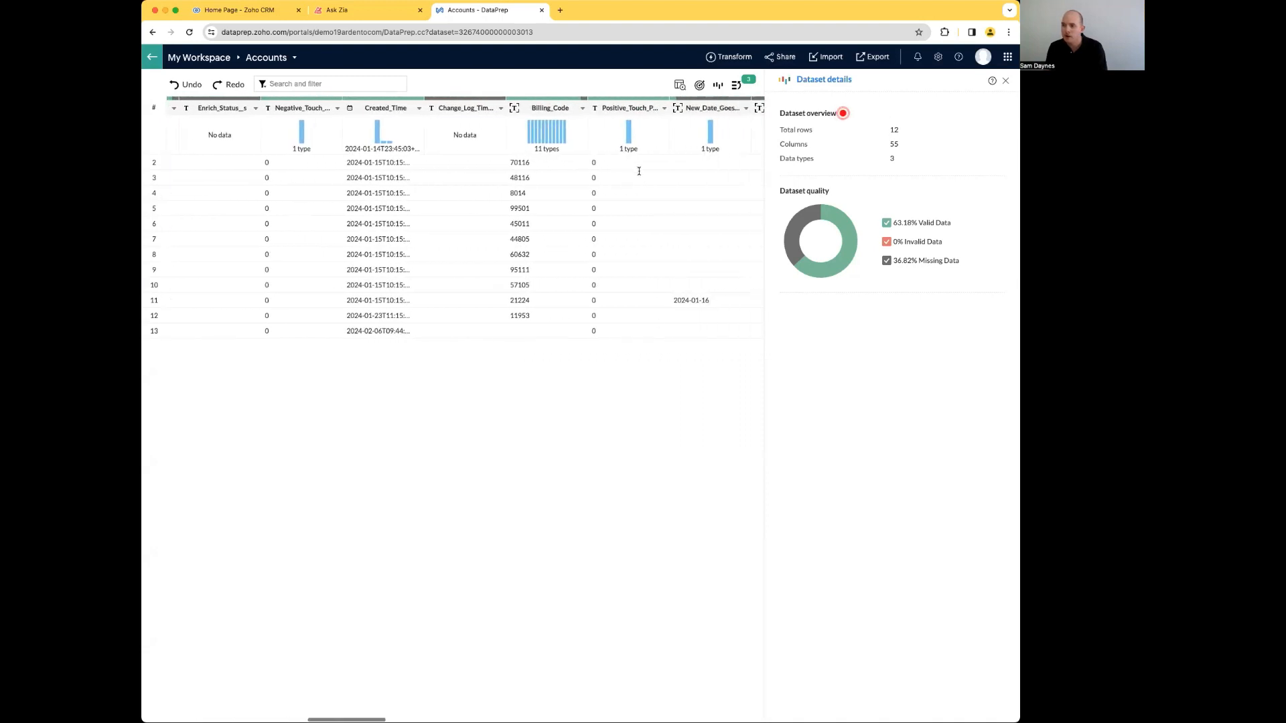
pyautogui.hscroll(5, 639, 175)
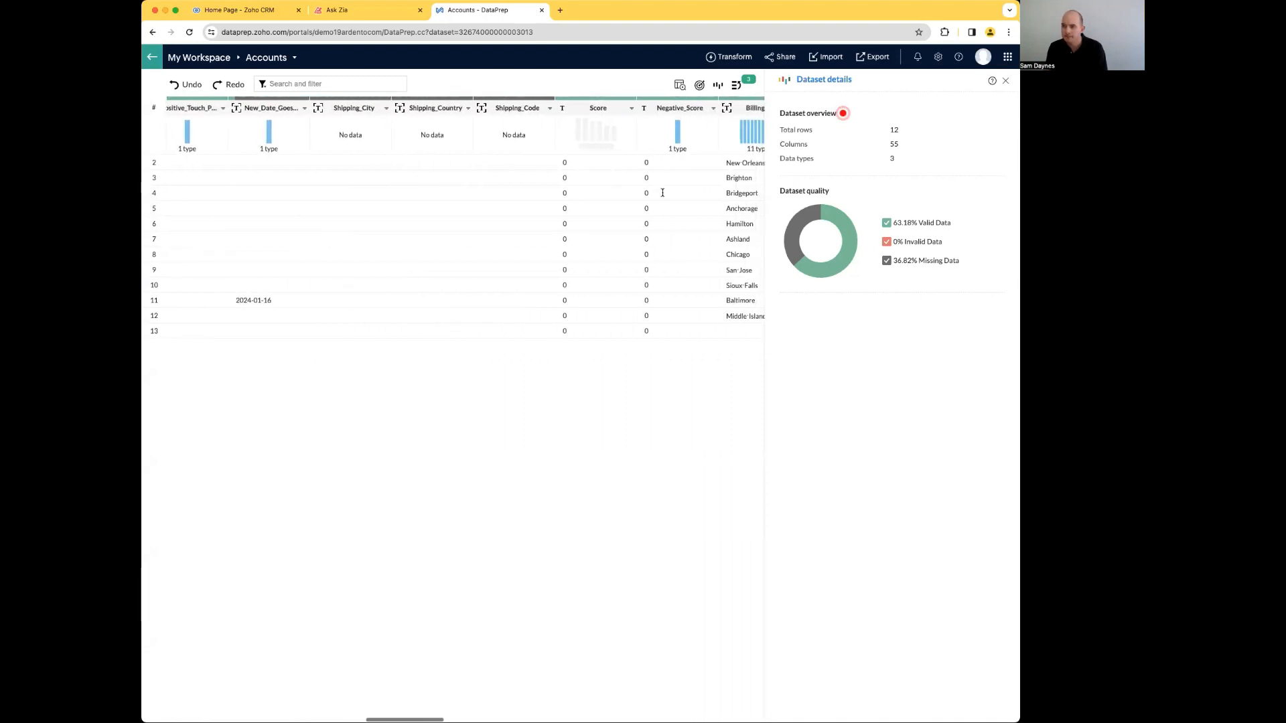
pyautogui.hscroll(6, 665, 193)
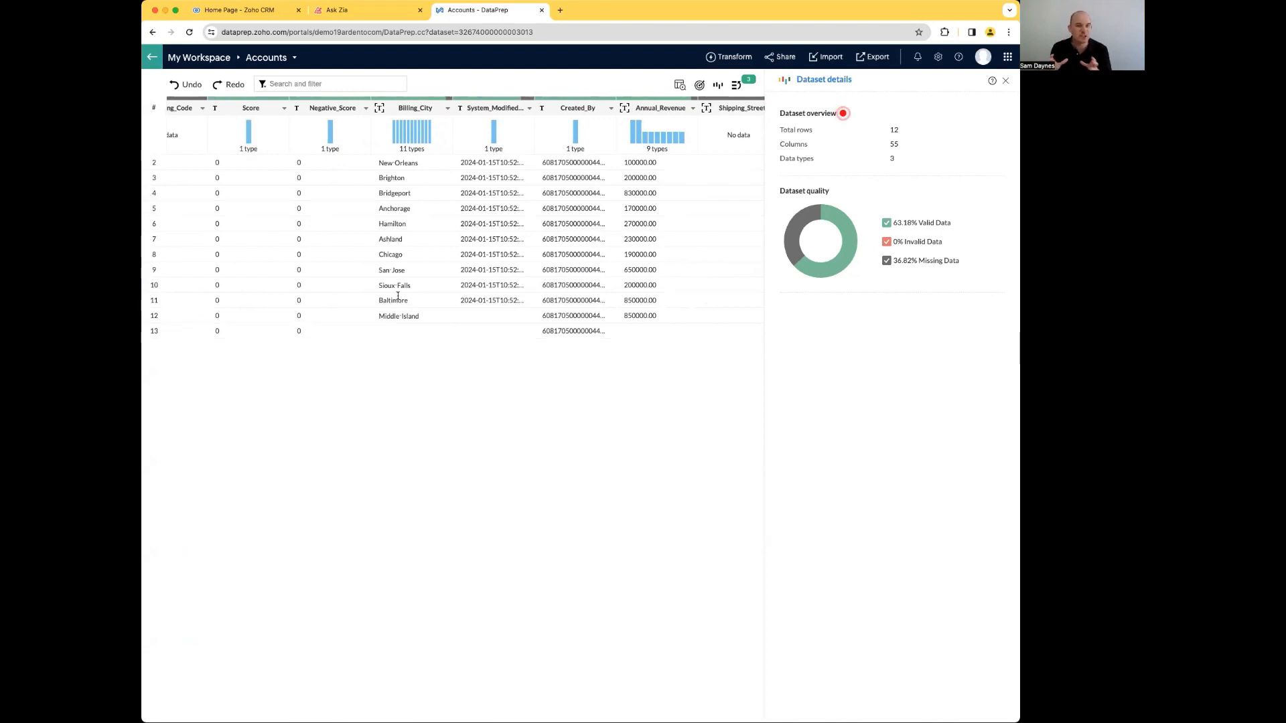
pyautogui.click(411, 113)
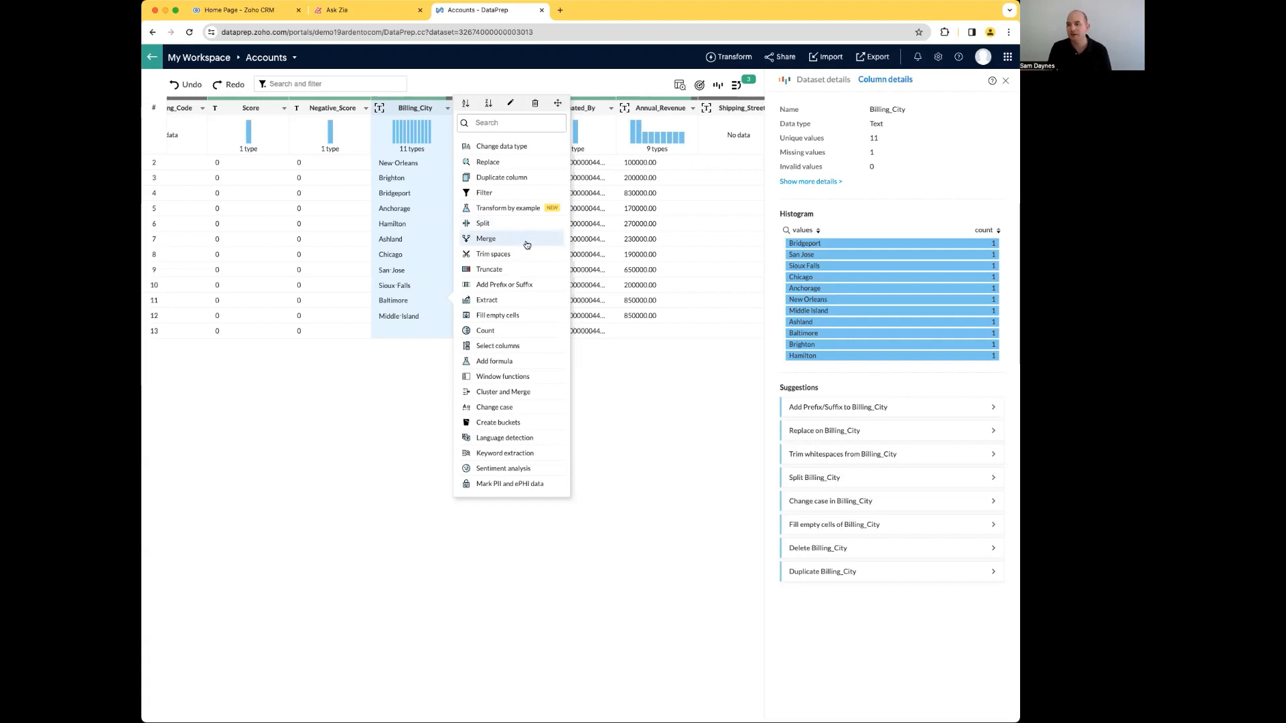
pyautogui.click(492, 168)
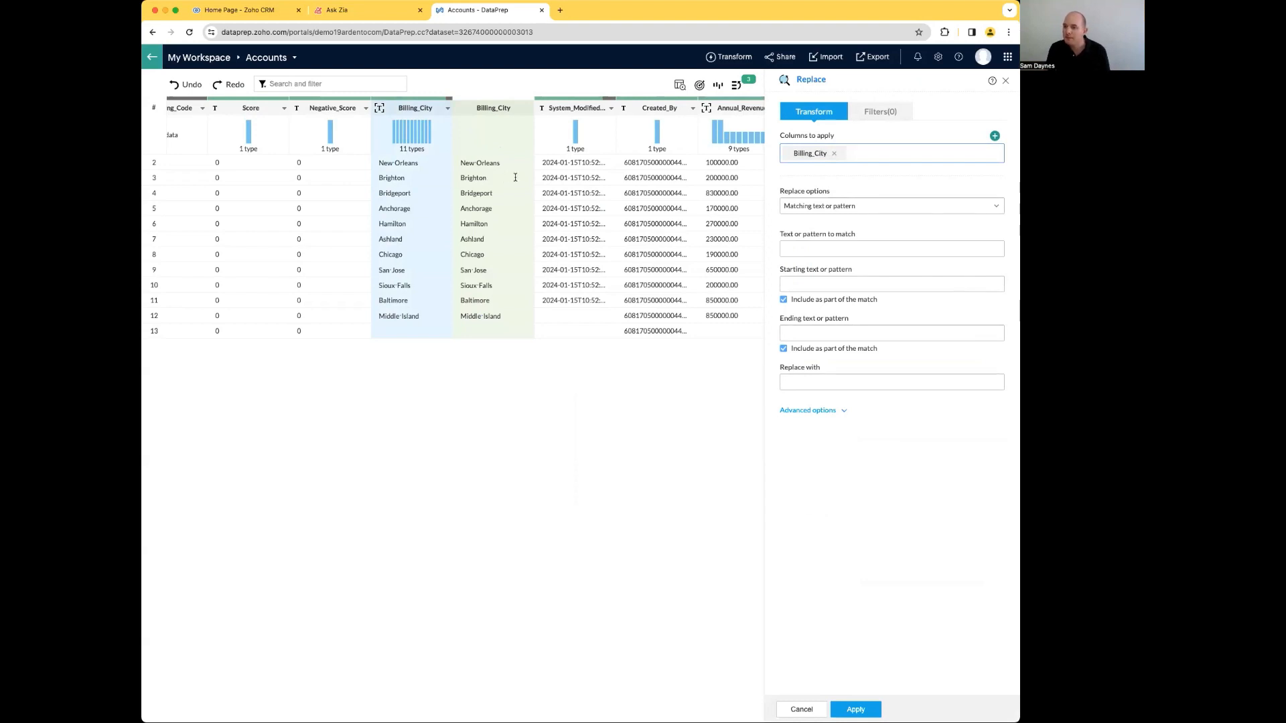
pyautogui.click(809, 248)
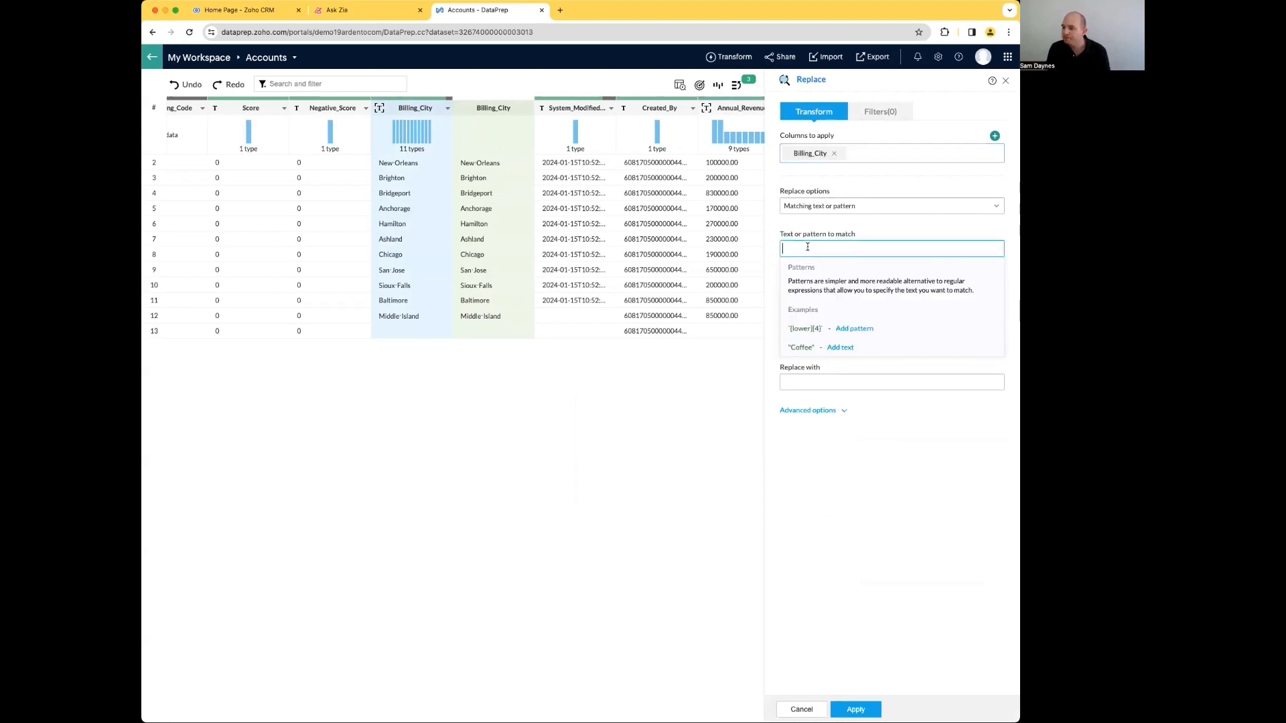
pyautogui.write('""')
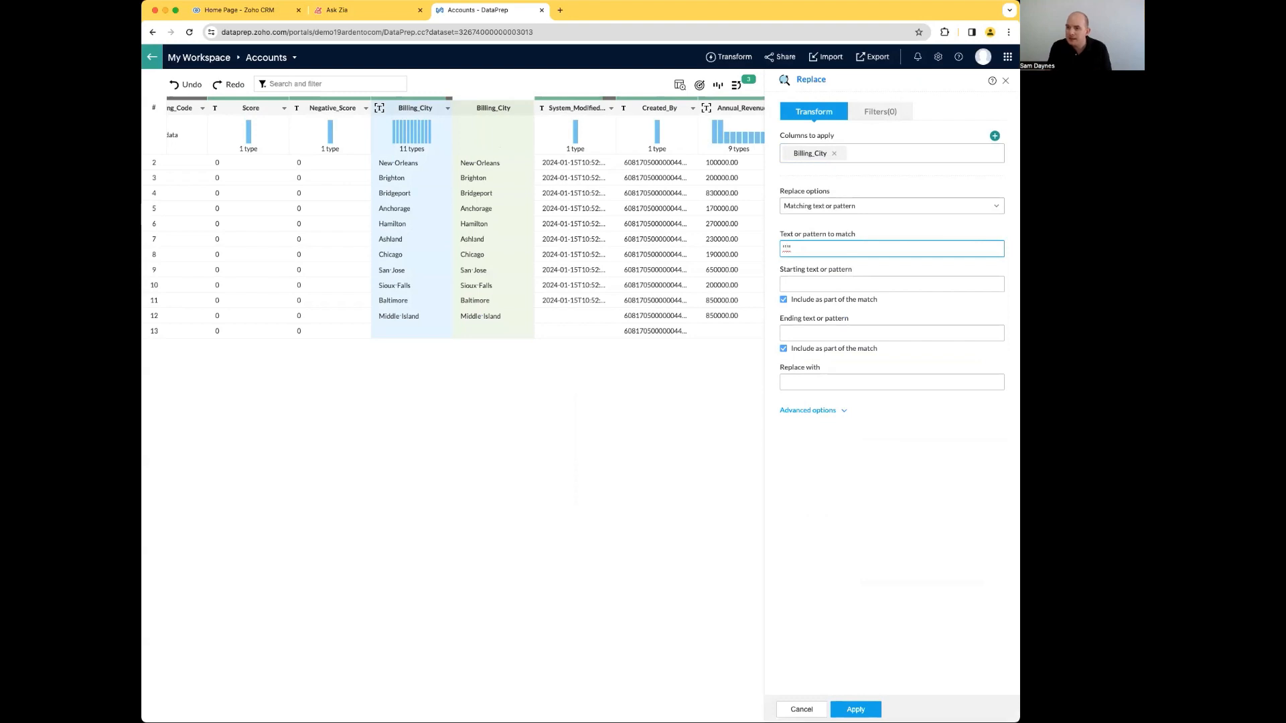
pyautogui.write('Ashland')
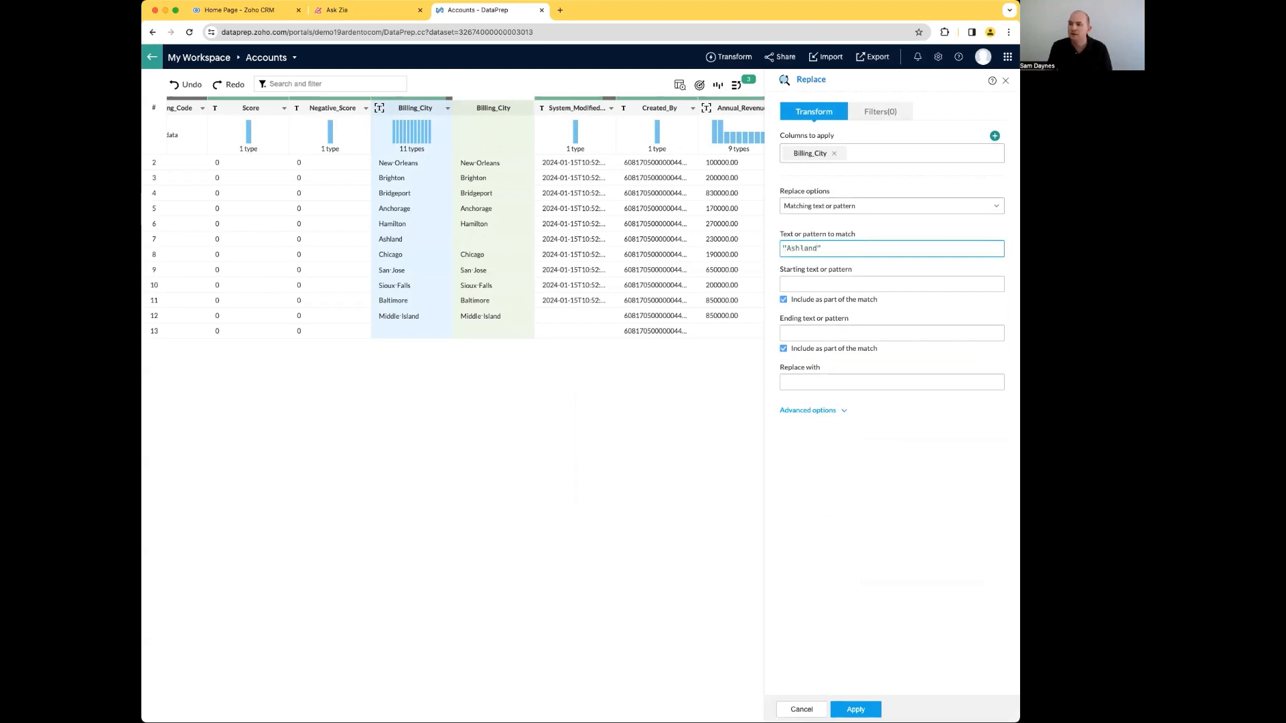
# Step: Set the replacement text for the matched billing city to Chicago
pyautogui.click(805, 386)
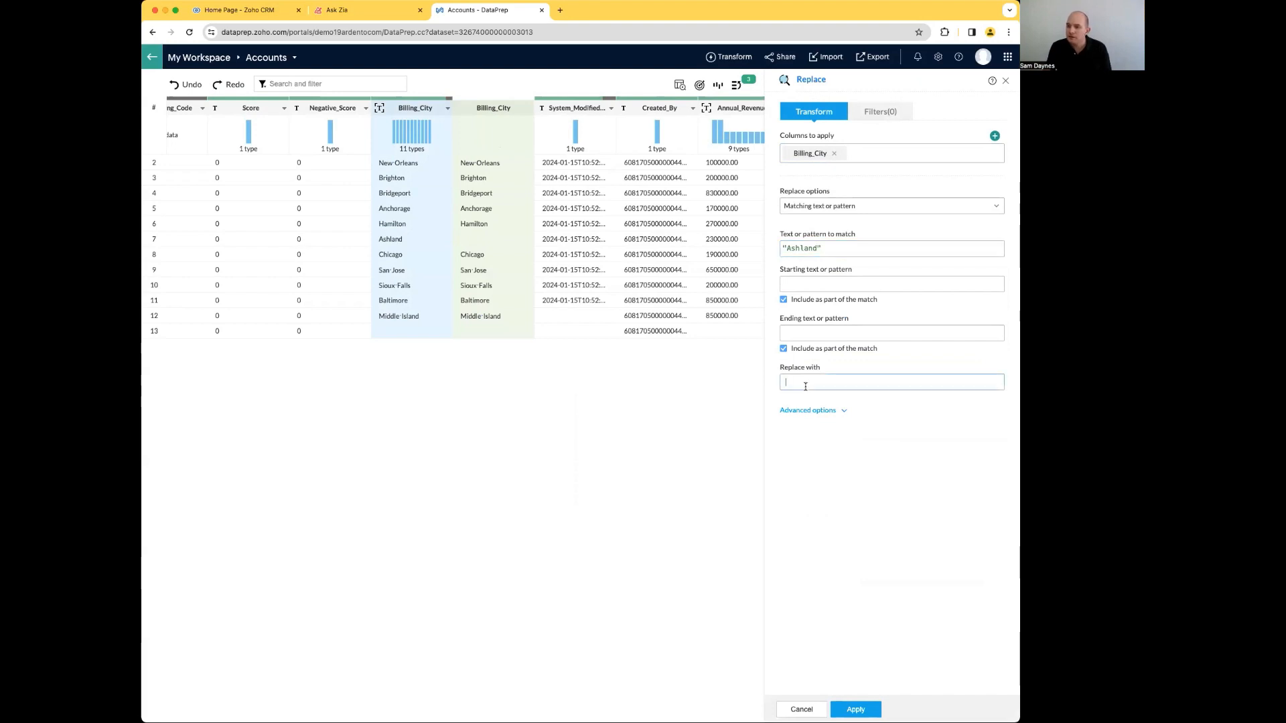
pyautogui.write('Chicago')
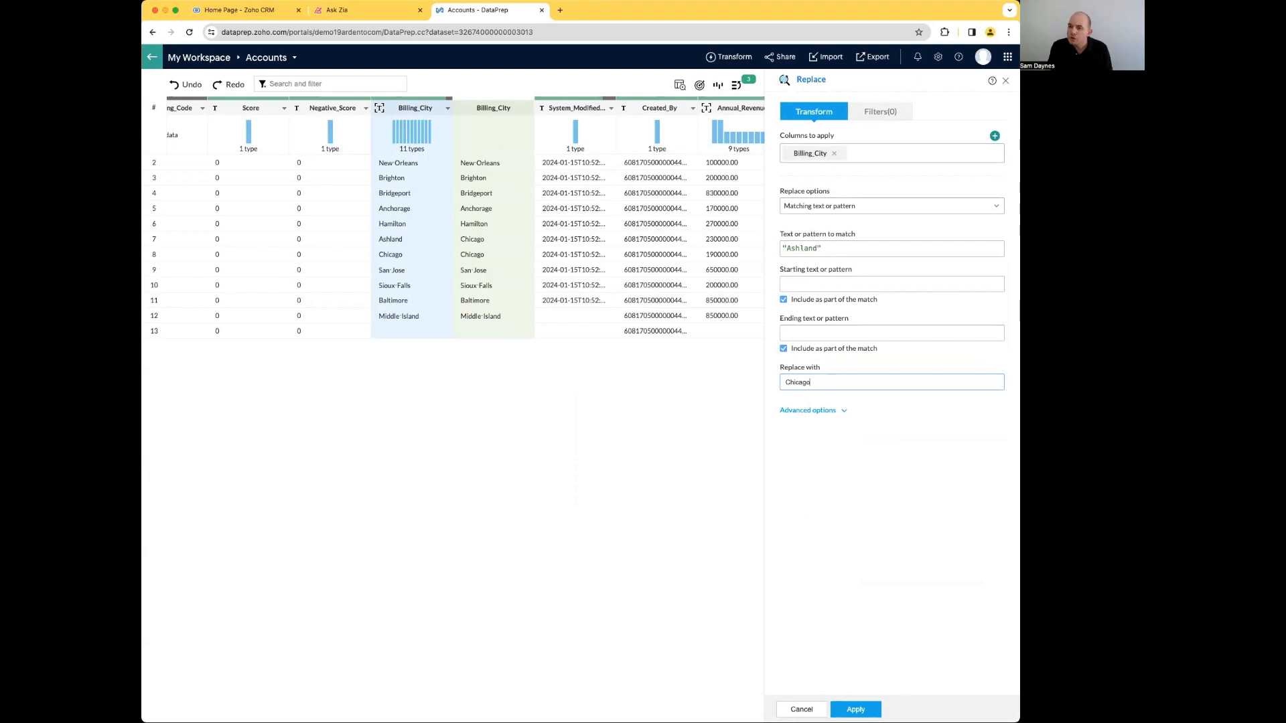